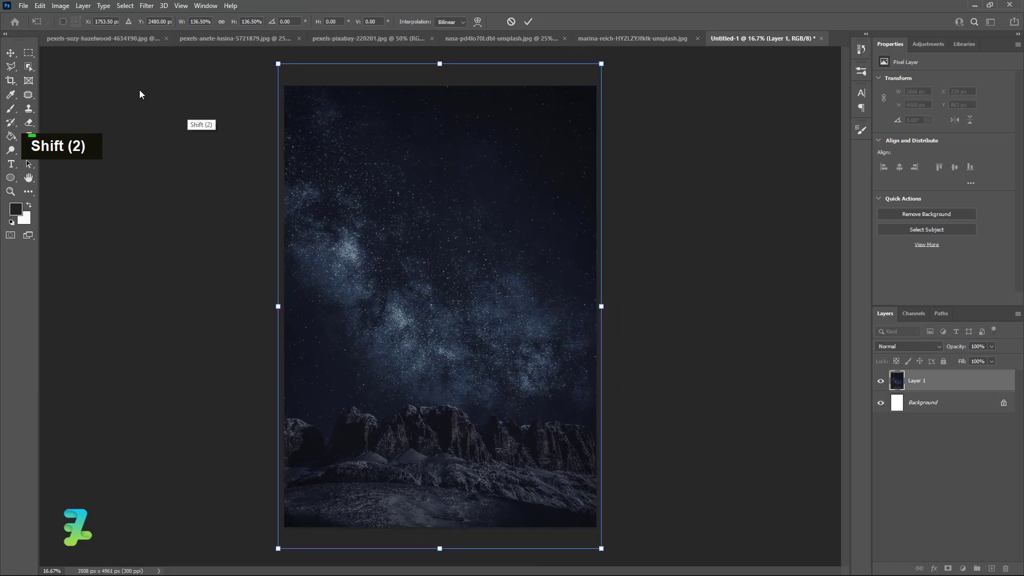
- Commit the night-sky layer's scaling and float pexels-suzy-hazelwood-4634190.jpg in its own window over the Untitled-1 poster
{"action": "left_click", "coordinate": [9, 54]}
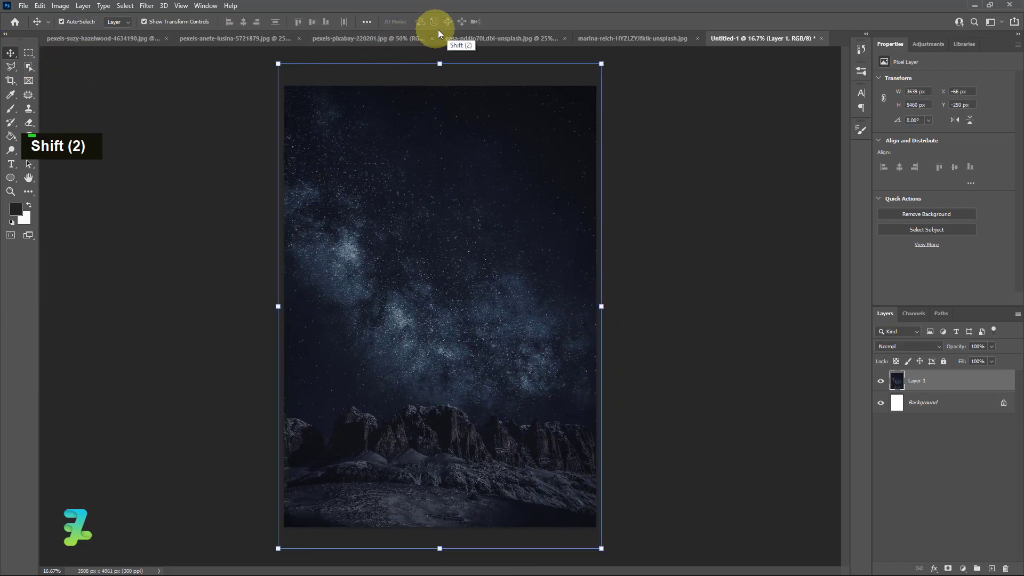
{"action": "left_click", "coordinate": [399, 39]}
{"action": "left_click", "coordinate": [84, 40]}
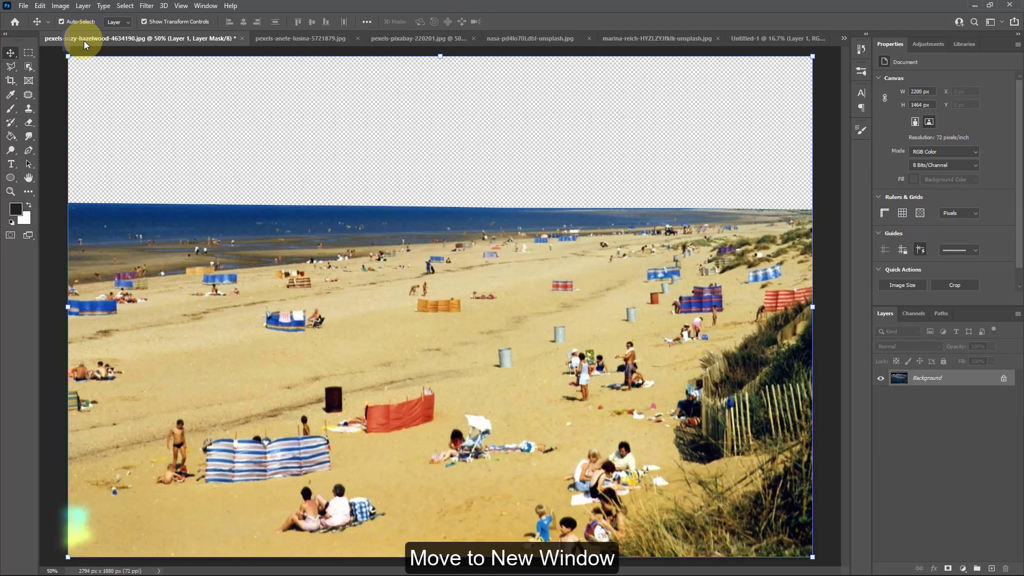
{"action": "right_click", "coordinate": [84, 40]}
{"action": "left_click", "coordinate": [111, 97]}
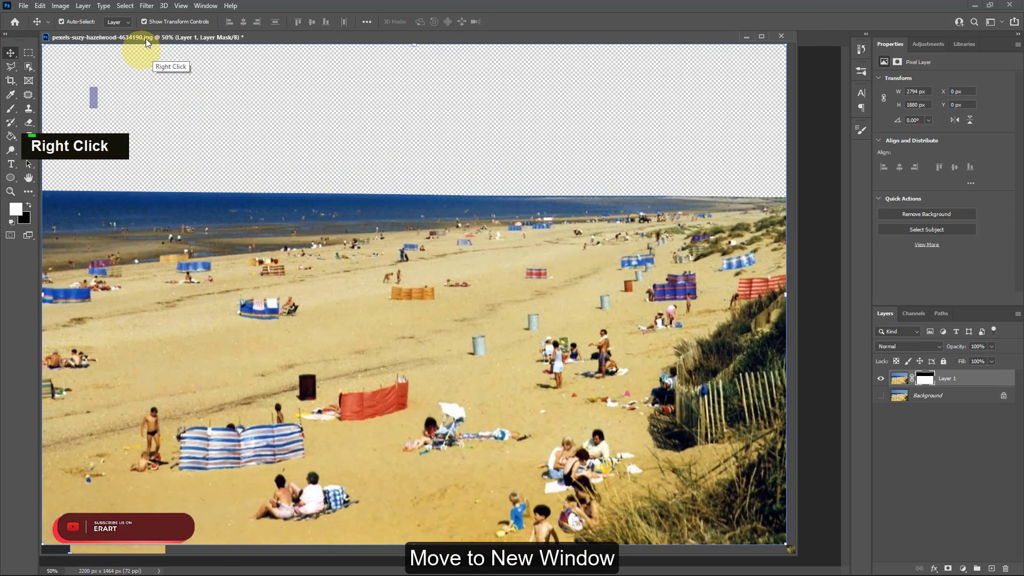
{"action": "left_click_drag", "start_coordinate": [146, 39], "coordinate": [145, 57]}
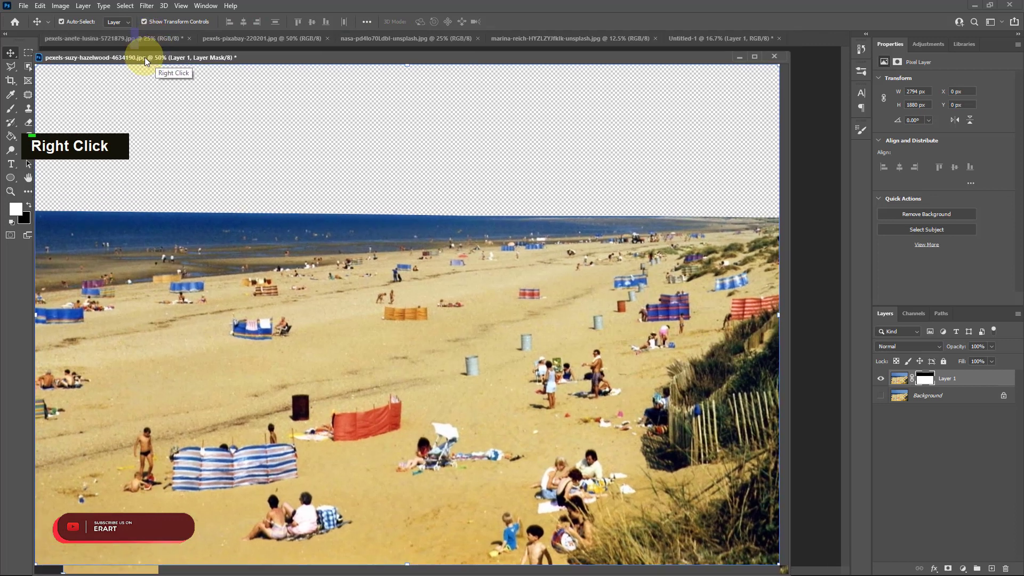
{"action": "left_click", "coordinate": [687, 38]}
{"action": "left_click_drag", "start_coordinate": [660, 57], "coordinate": [613, 211]}
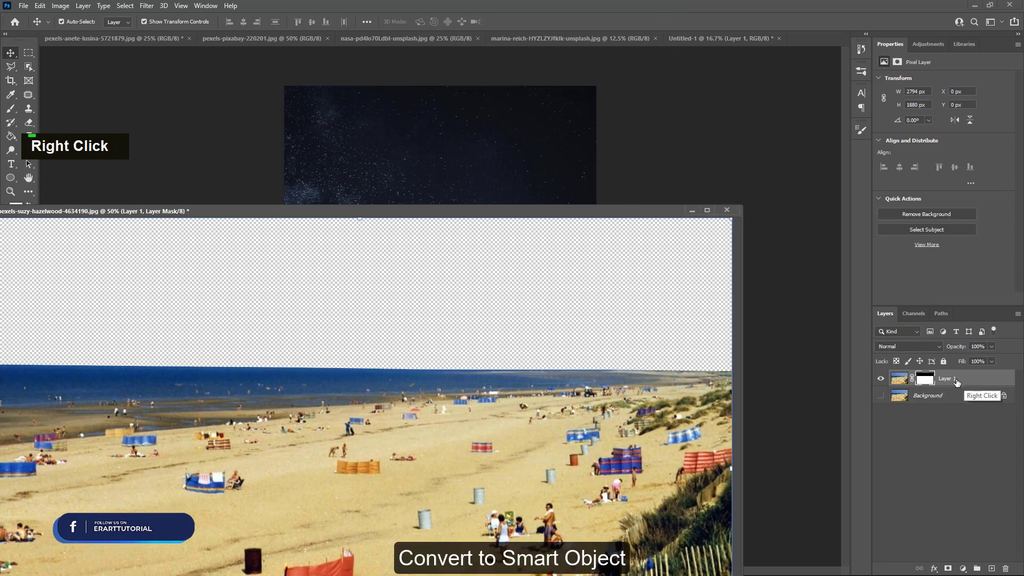
- Convert the masked beach layer to a smart object, copy it into Untitled-1, and dock the beach document again
{"action": "right_click", "coordinate": [954, 379]}
{"action": "left_click", "coordinate": [894, 274]}
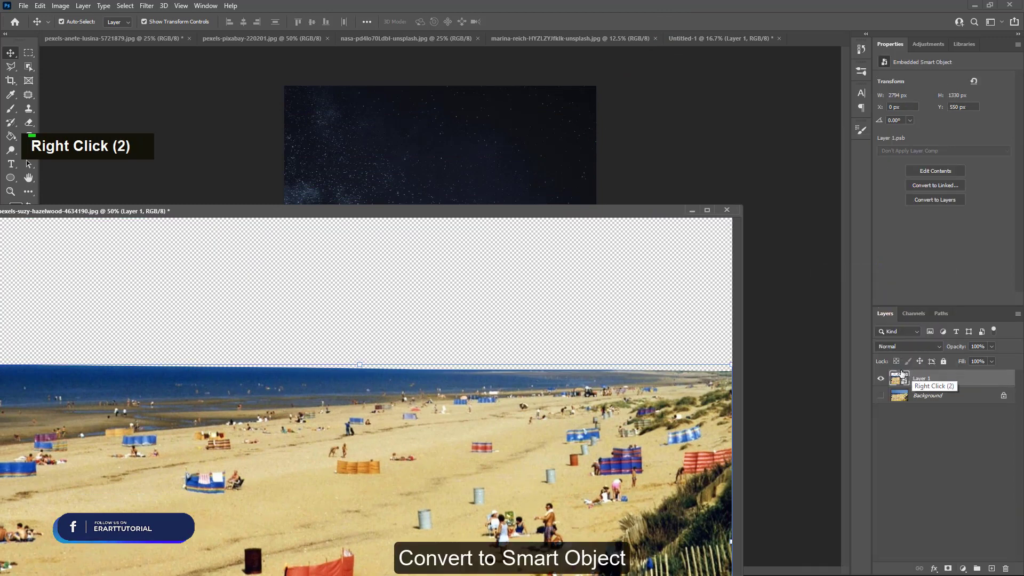
{"action": "left_click_drag", "start_coordinate": [899, 379], "coordinate": [491, 155]}
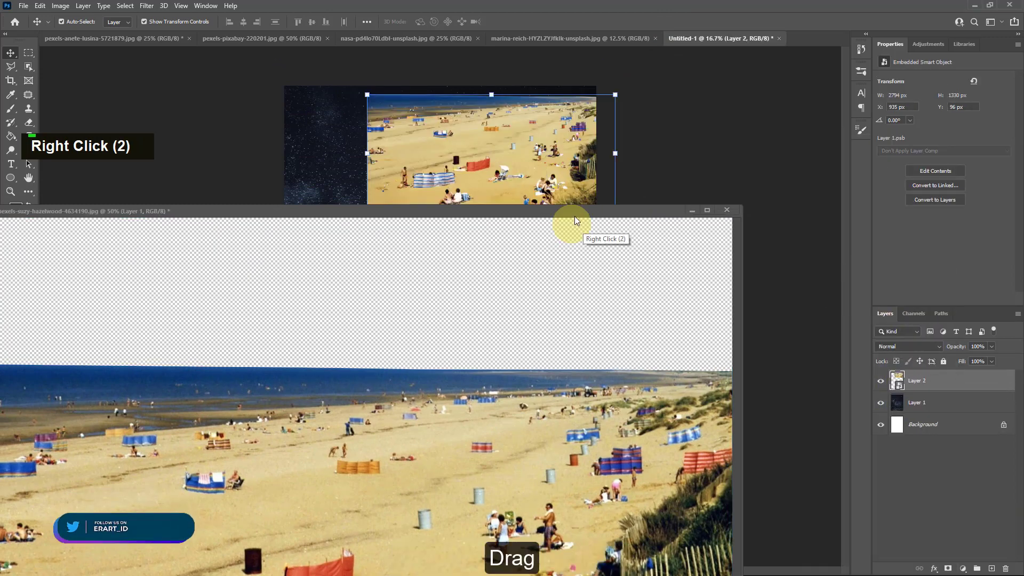
{"action": "left_click_drag", "start_coordinate": [577, 212], "coordinate": [803, 43]}
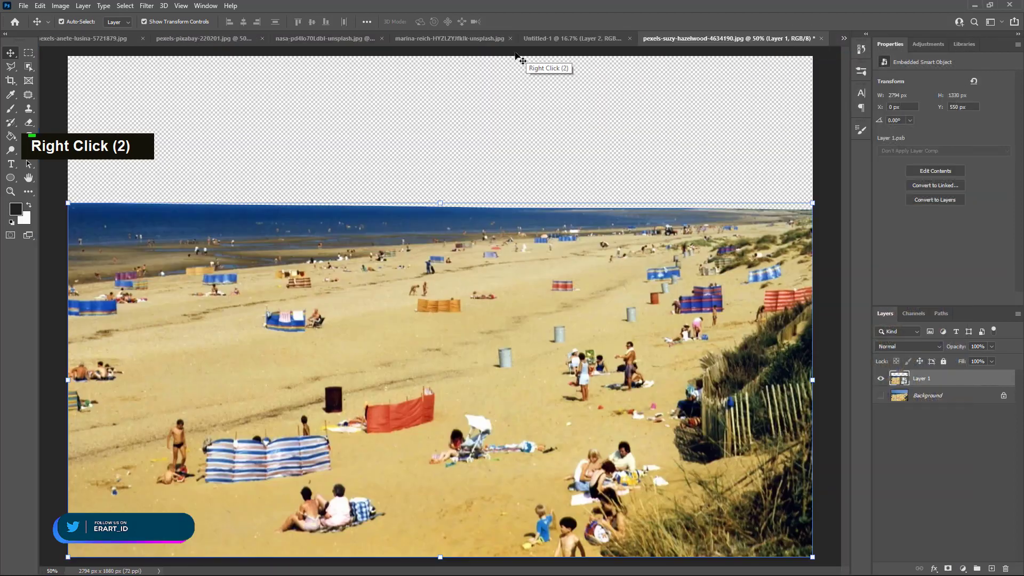
- In Untitled-1, scale the beach layer to about 36.77% and place it horizontally centred along the poster's bottom edge
{"action": "left_click", "coordinate": [533, 39]}
{"action": "left_click_drag", "start_coordinate": [462, 159], "coordinate": [373, 476]}
{"action": "left_click_drag", "start_coordinate": [529, 403], "coordinate": [658, 315]}
{"action": "left_click_drag", "start_coordinate": [482, 480], "coordinate": [453, 432]}
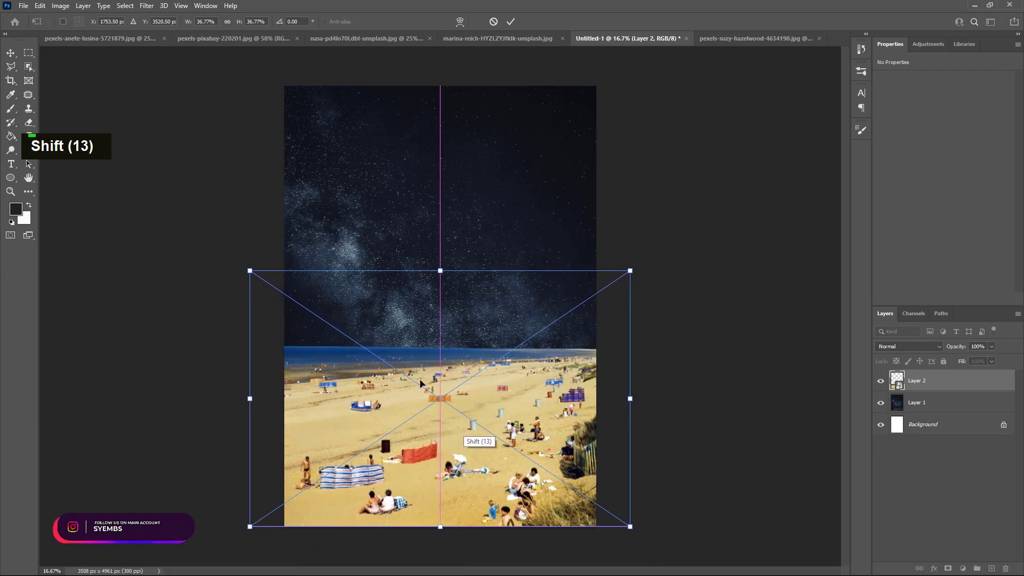
{"action": "left_click", "coordinate": [19, 55]}
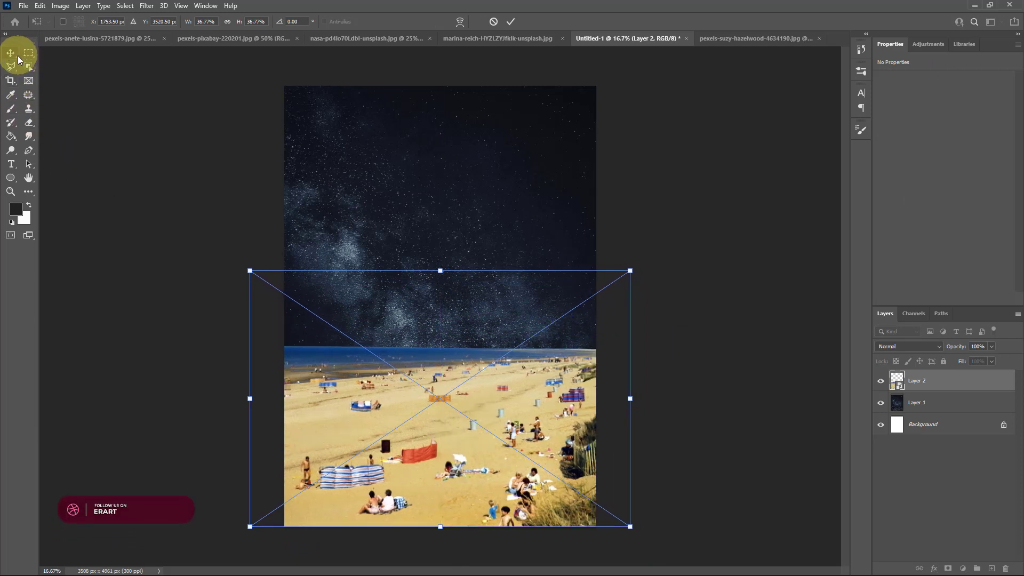
{"action": "left_click", "coordinate": [101, 106]}
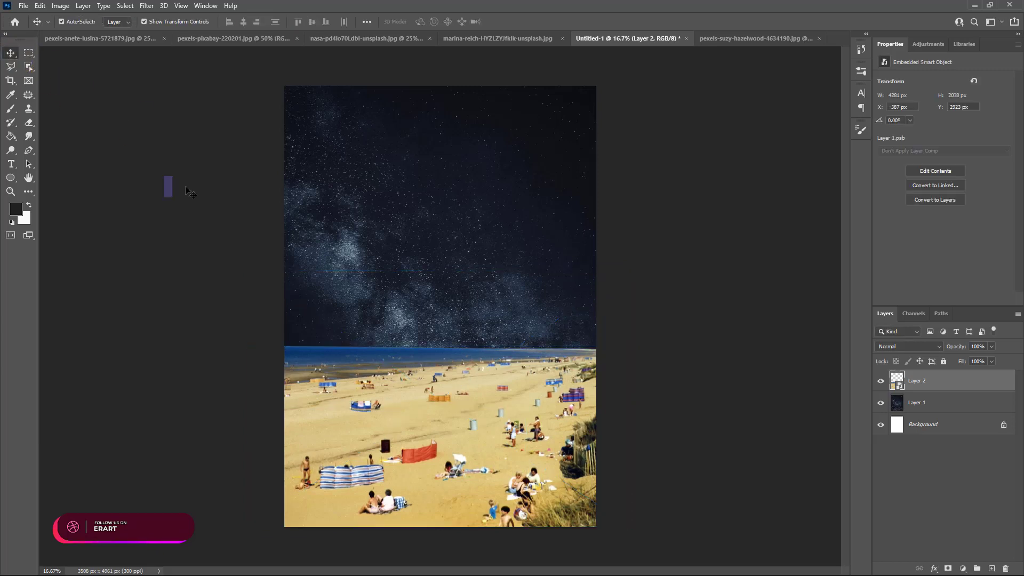
- Add a layer mask to the beach layer and paint black along the horizon with a 300 px brush to soften its edge
{"action": "left_click", "coordinate": [639, 367]}
{"action": "left_click", "coordinate": [950, 388]}
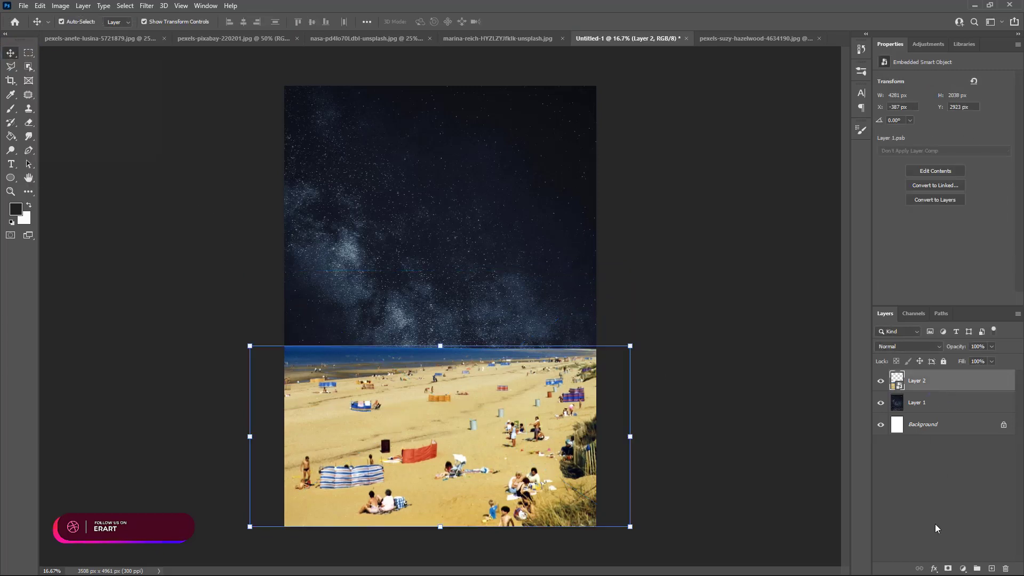
{"action": "left_click", "coordinate": [948, 569]}
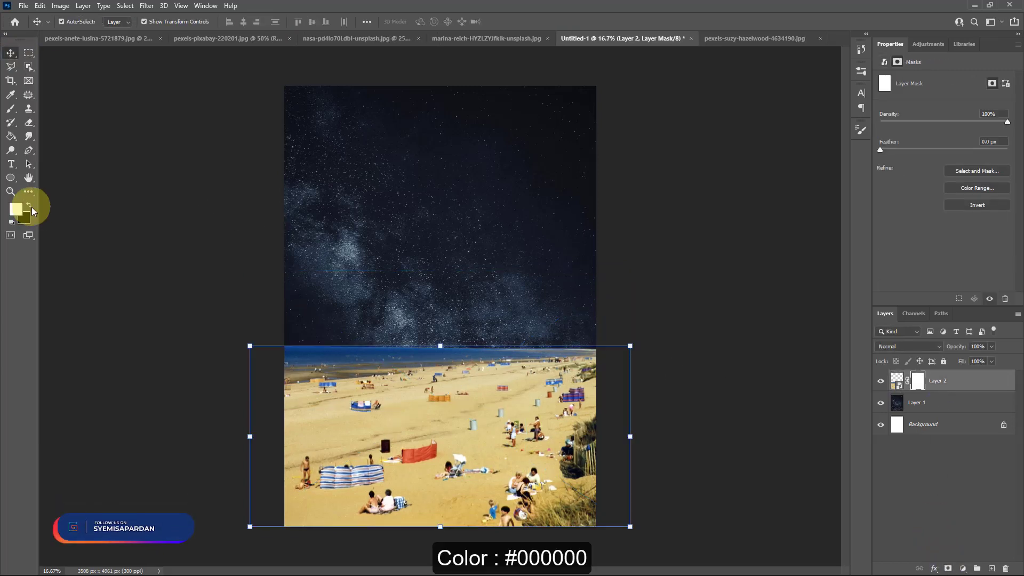
{"action": "left_click", "coordinate": [29, 204]}
{"action": "left_click", "coordinate": [10, 108]}
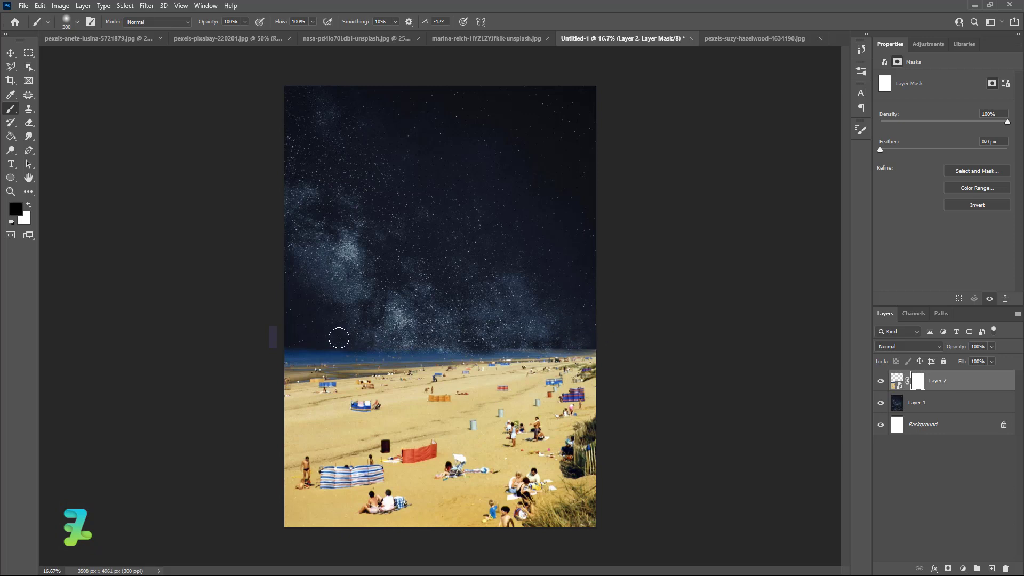
{"action": "mouse_move", "coordinate": [288, 332]}
{"action": "left_mouse_down"}
{"action": "mouse_move", "coordinate": [423, 306]}
{"action": "mouse_move", "coordinate": [516, 311]}
{"action": "mouse_move", "coordinate": [466, 332]}
{"action": "left_mouse_up"}
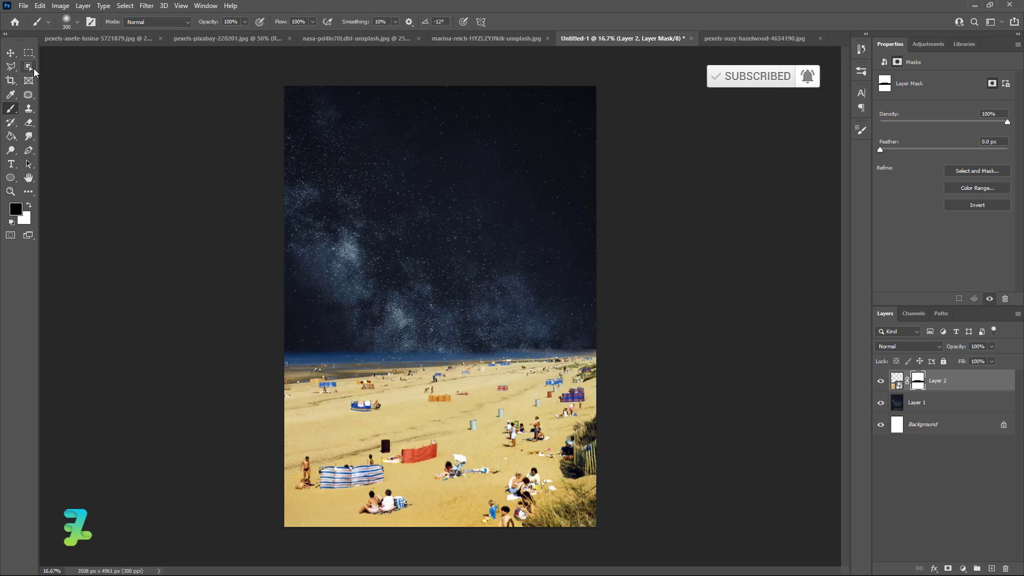
{"action": "left_click", "coordinate": [11, 53]}
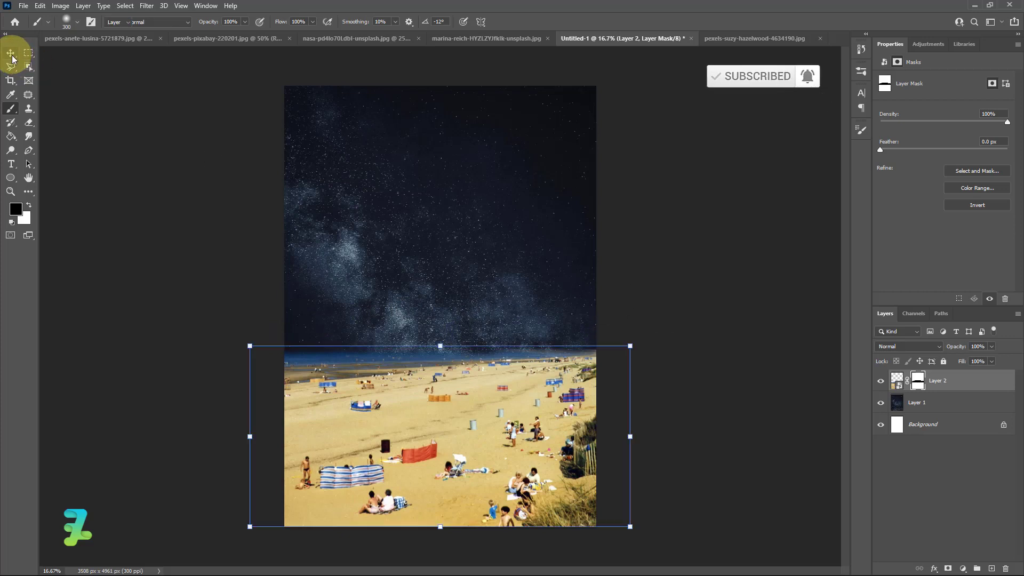
- Find the Earth image pexels-pixabay-220201.jpg among the open documents and float it in its own window over Untitled-1
{"action": "left_click", "coordinate": [325, 40]}
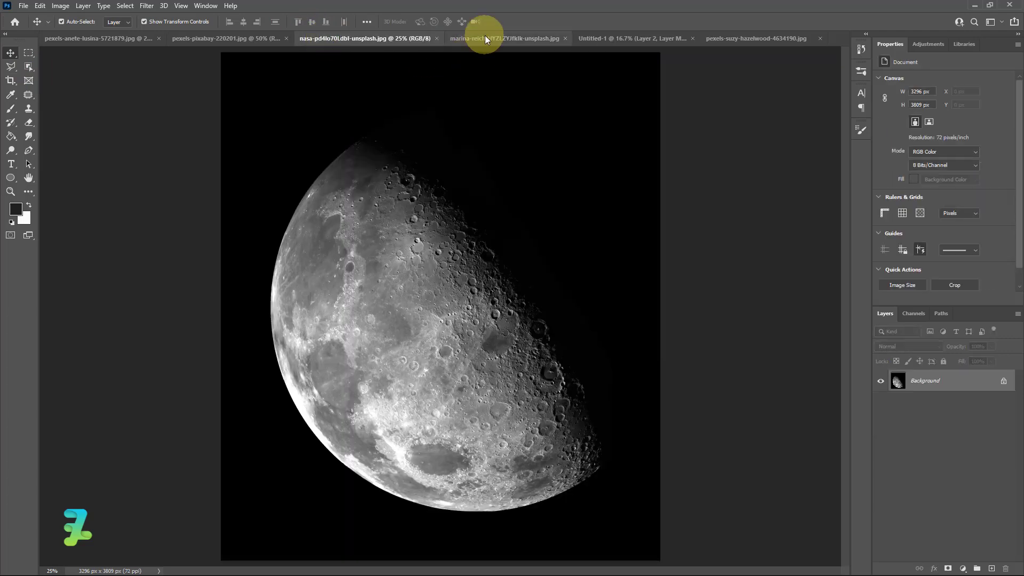
{"action": "left_click", "coordinate": [484, 37]}
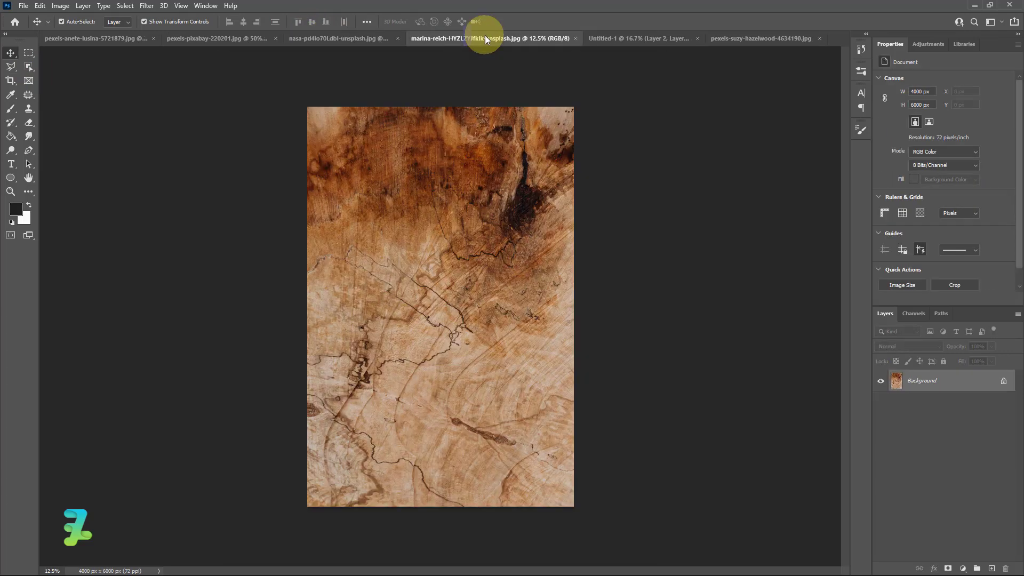
{"action": "left_click", "coordinate": [80, 39]}
{"action": "right_click", "coordinate": [217, 37]}
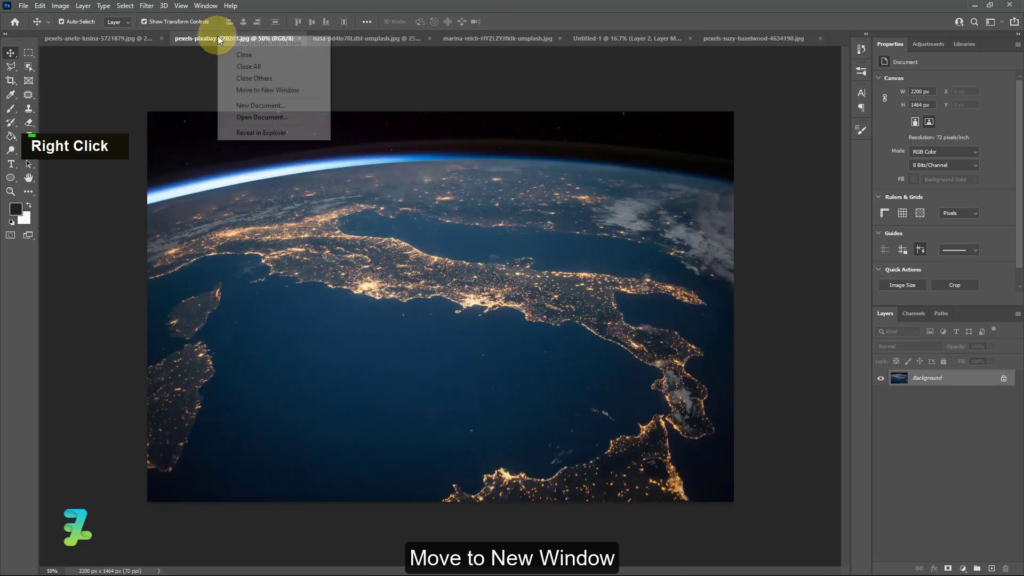
{"action": "left_click", "coordinate": [266, 89]}
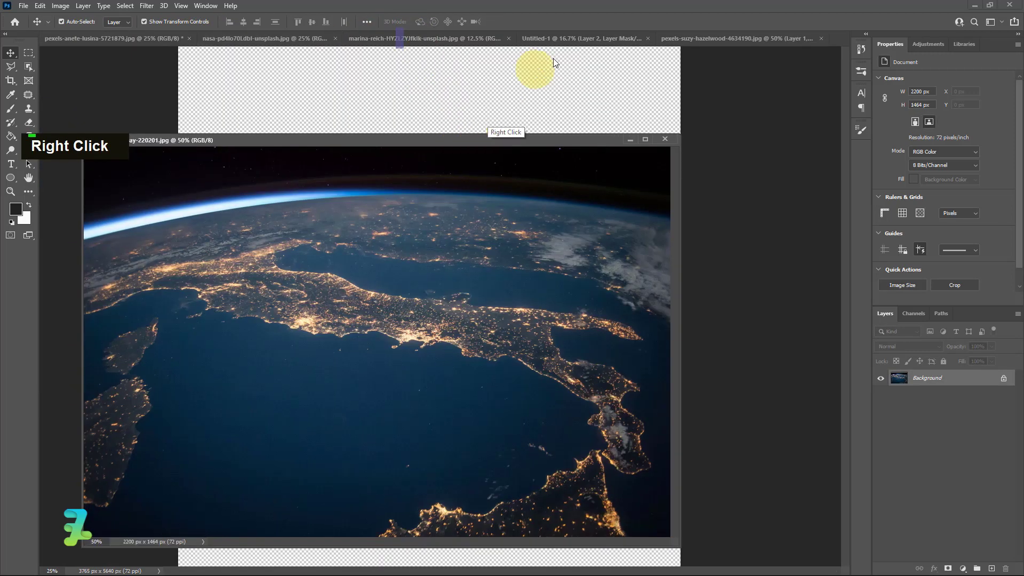
{"action": "left_click", "coordinate": [560, 38]}
{"action": "left_click", "coordinate": [545, 143]}
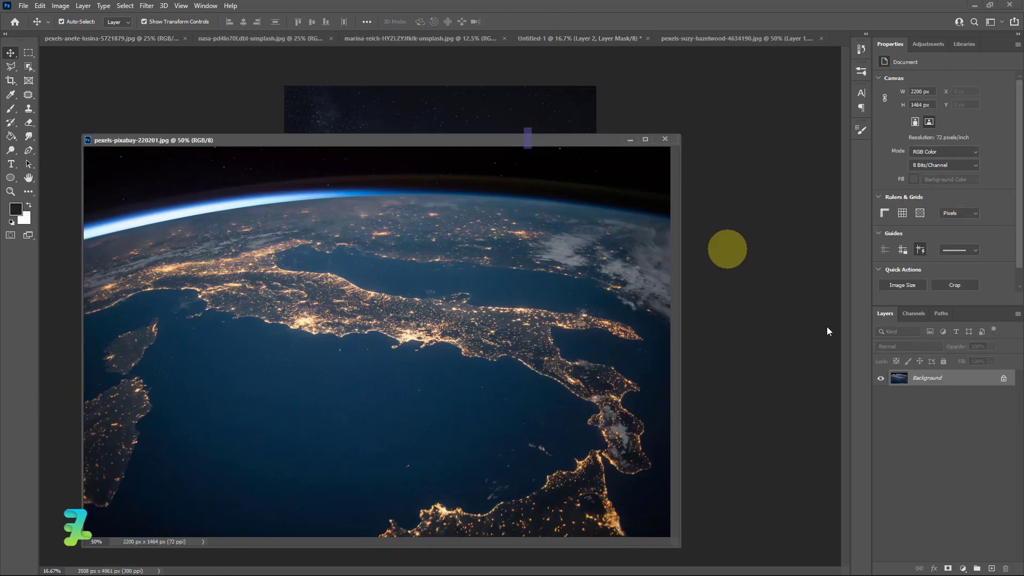
- Copy the Earth image into Untitled-1, close its source window, and place the new layer beneath the beach layer
{"action": "left_click_drag", "start_coordinate": [898, 379], "coordinate": [477, 119]}
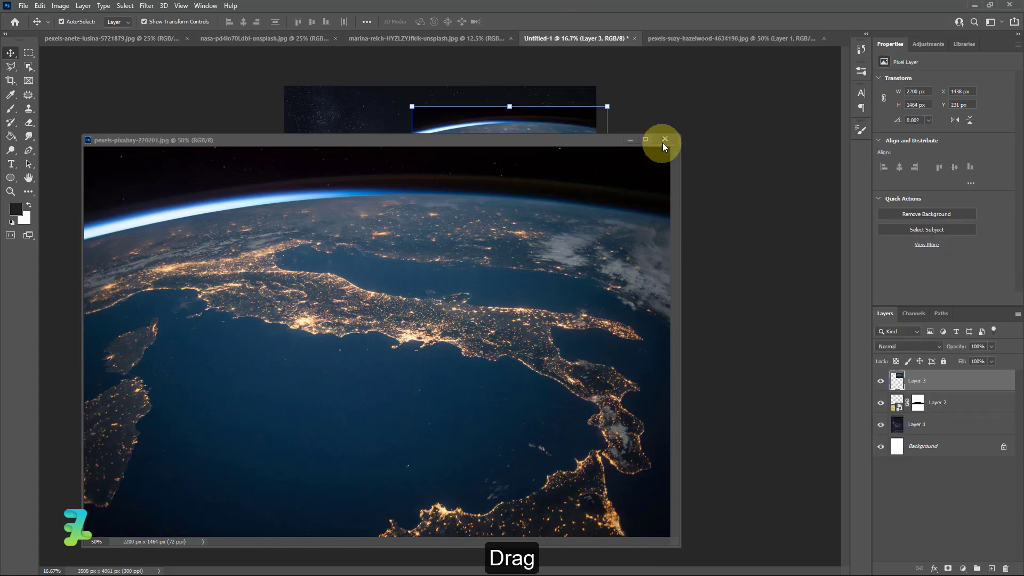
{"action": "left_click", "coordinate": [665, 139]}
{"action": "left_click_drag", "start_coordinate": [905, 380], "coordinate": [905, 411]}
- Position the Earth layer behind the beach horizon, enlarged to about 162.62% and rotated about 34° clockwise
{"action": "left_click_drag", "start_coordinate": [518, 164], "coordinate": [390, 332]}
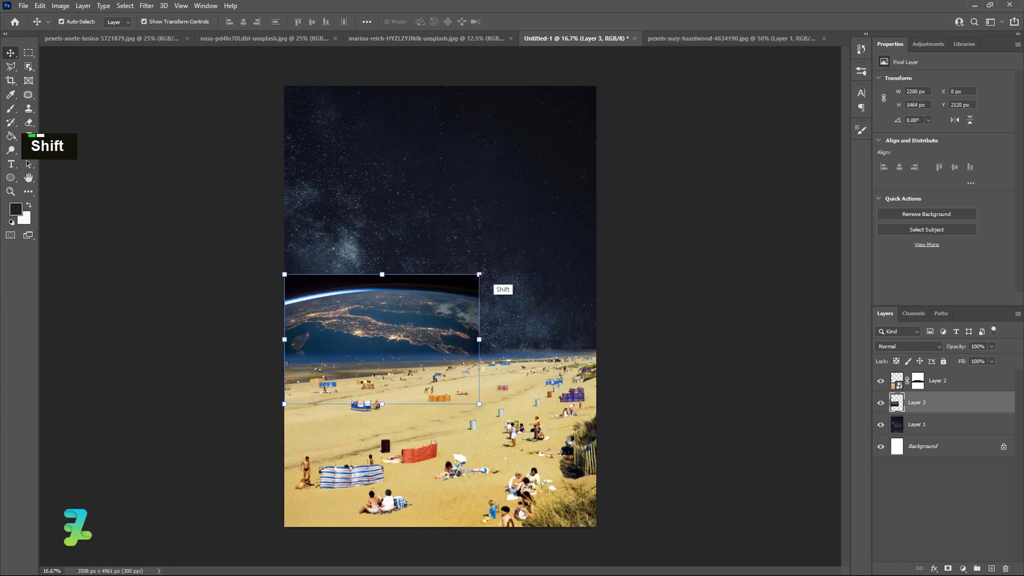
{"action": "left_click_drag", "start_coordinate": [480, 273], "coordinate": [590, 171]}
{"action": "left_click_drag", "start_coordinate": [596, 416], "coordinate": [504, 479]}
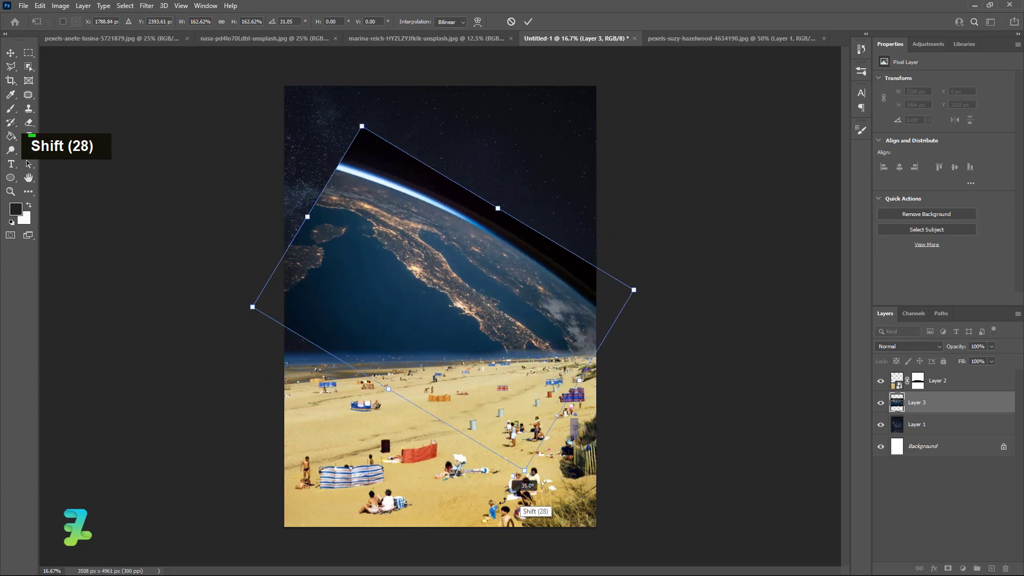
{"action": "left_click_drag", "start_coordinate": [433, 273], "coordinate": [377, 318]}
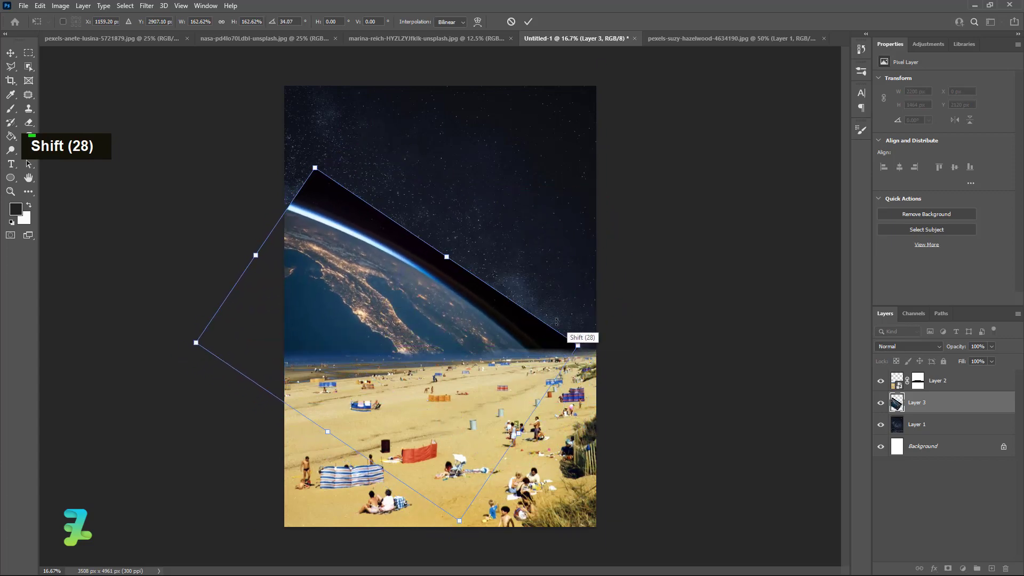
- Enlarge the rotated Earth to about 209.15%, reposition it so its curve runs down to the horizon, and commit the transform
{"action": "left_click_drag", "start_coordinate": [581, 342], "coordinate": [629, 345]}
{"action": "left_click_drag", "start_coordinate": [473, 328], "coordinate": [437, 323]}
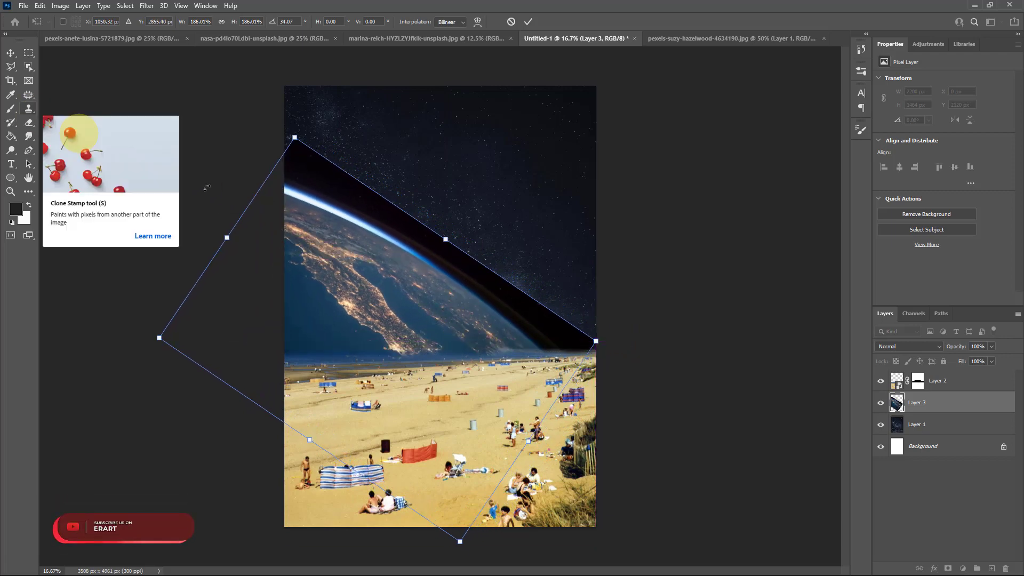
{"action": "left_click", "coordinate": [607, 342], "text": "shift"}
{"action": "left_click_drag", "start_coordinate": [607, 341], "coordinate": [654, 342]}
{"action": "left_click_drag", "start_coordinate": [482, 316], "coordinate": [462, 320]}
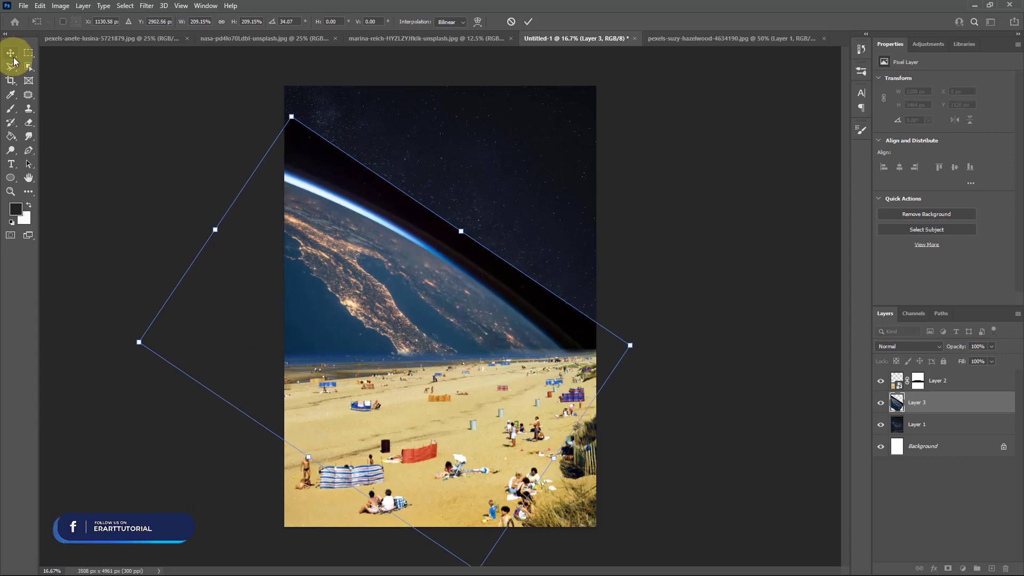
{"action": "left_click", "coordinate": [12, 55]}
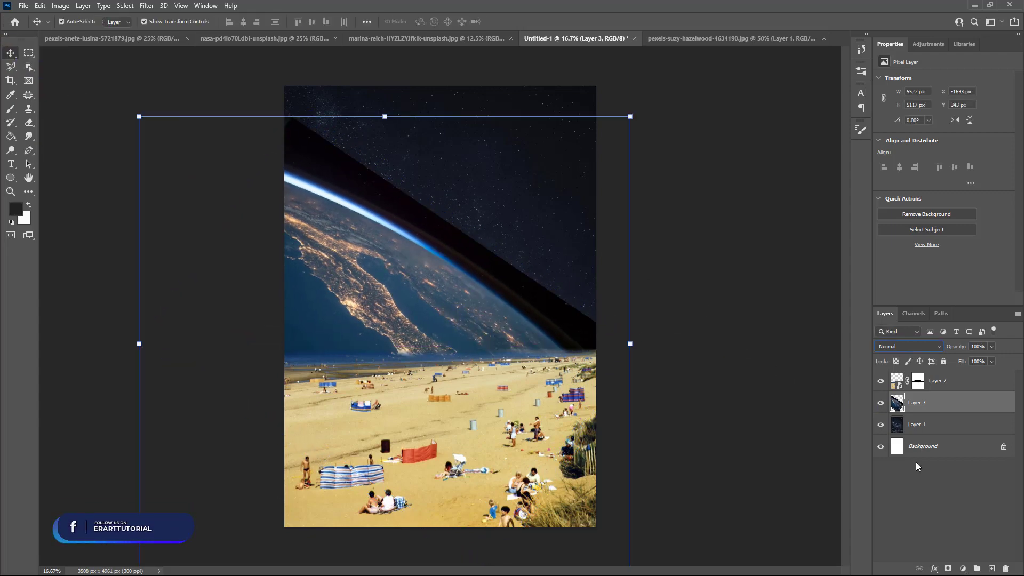
- Add a layer mask to the Earth layer and paint out the black space above its curve with an 800 px black brush
{"action": "left_click", "coordinate": [948, 568]}
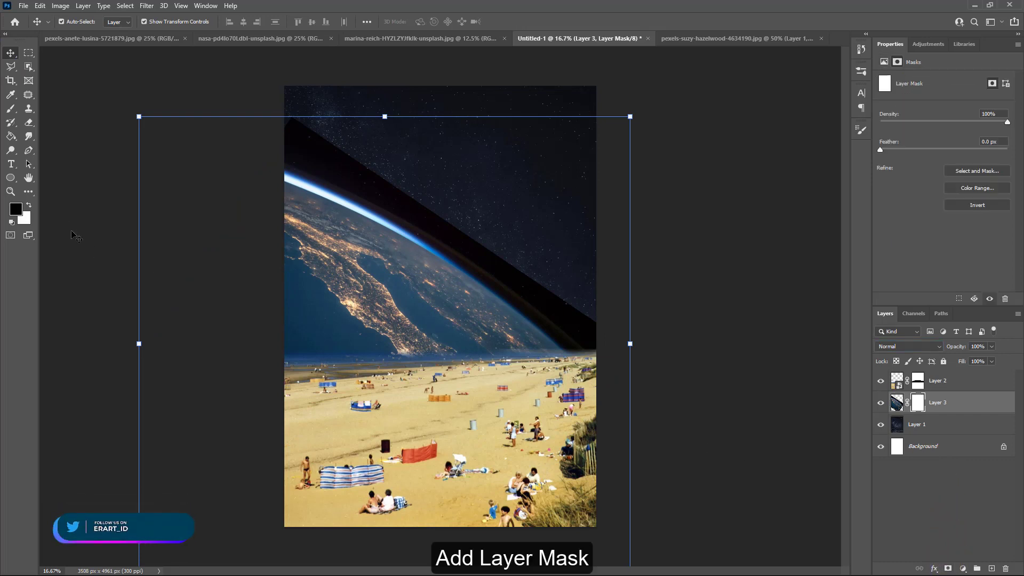
{"action": "left_click", "coordinate": [13, 111]}
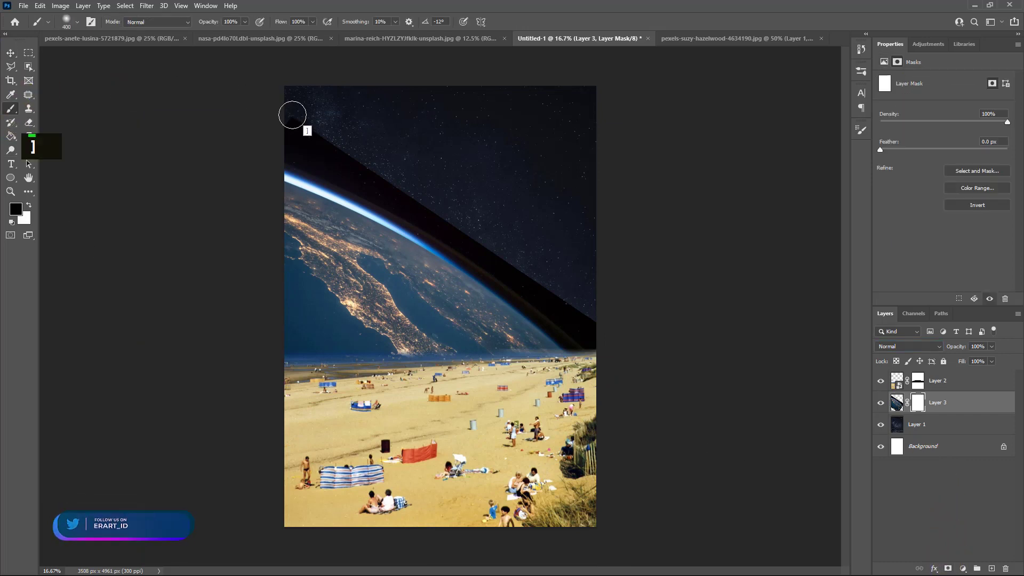
{"action": "key", "text": "bracketright"}
{"action": "key", "text": "bracketright"}
{"action": "key", "text": "bracketright"}
{"action": "key", "text": "bracketright"}
{"action": "mouse_move", "coordinate": [297, 114]}
{"action": "left_mouse_down"}
{"action": "mouse_move", "coordinate": [498, 225]}
{"action": "mouse_move", "coordinate": [603, 308]}
{"action": "left_mouse_up"}
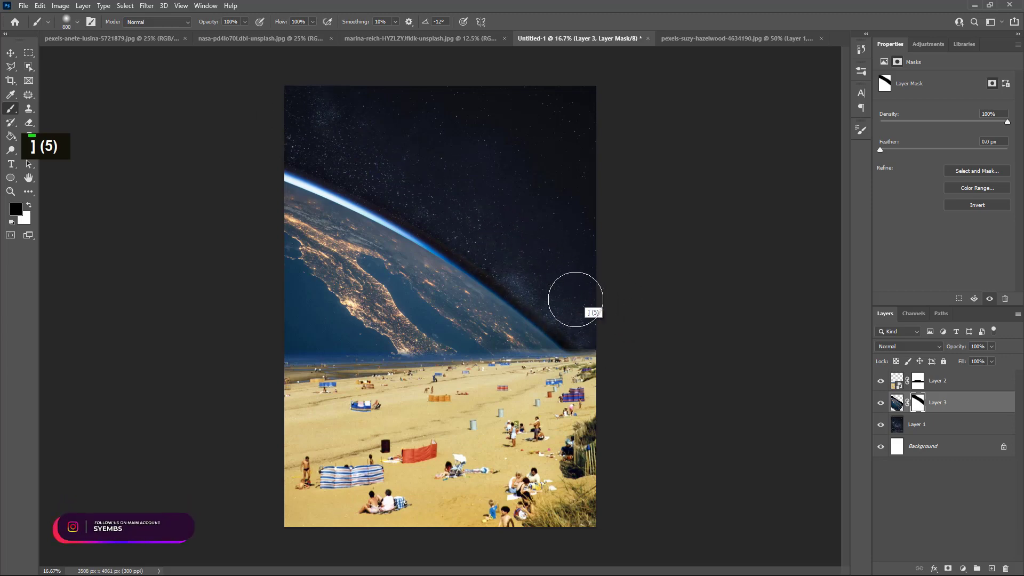
{"action": "mouse_move", "coordinate": [617, 336]}
{"action": "left_mouse_down"}
{"action": "mouse_move", "coordinate": [507, 245]}
{"action": "mouse_move", "coordinate": [433, 202]}
{"action": "left_mouse_up"}
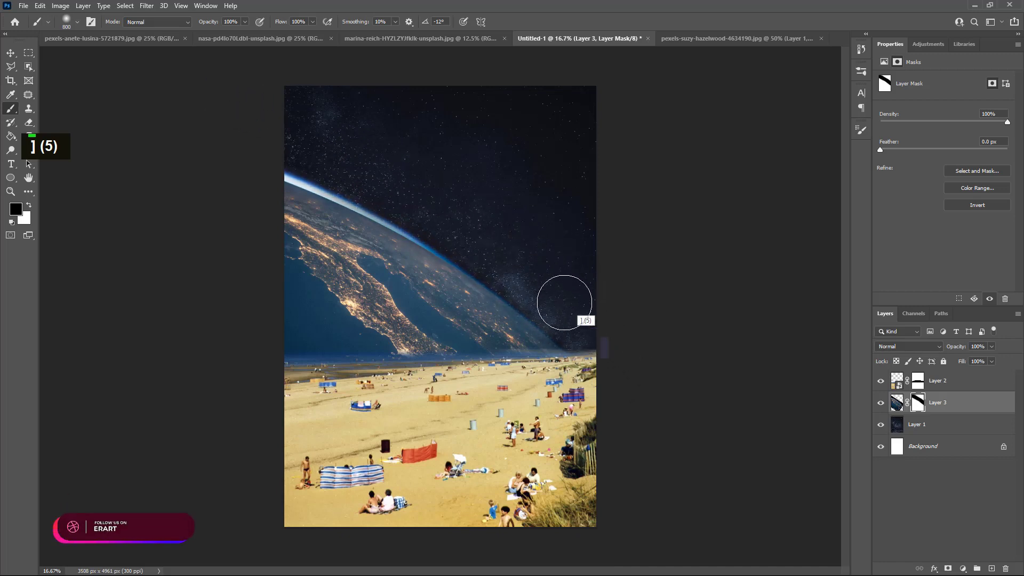
- Touch up the Earth layer's mask where its curve meets the horizon, hiding with black and restoring with white
{"action": "left_click", "coordinate": [639, 346]}
{"action": "mouse_move", "coordinate": [639, 346]}
{"action": "left_mouse_down"}
{"action": "mouse_move", "coordinate": [581, 346]}
{"action": "mouse_move", "coordinate": [63, 209]}
{"action": "left_mouse_up"}
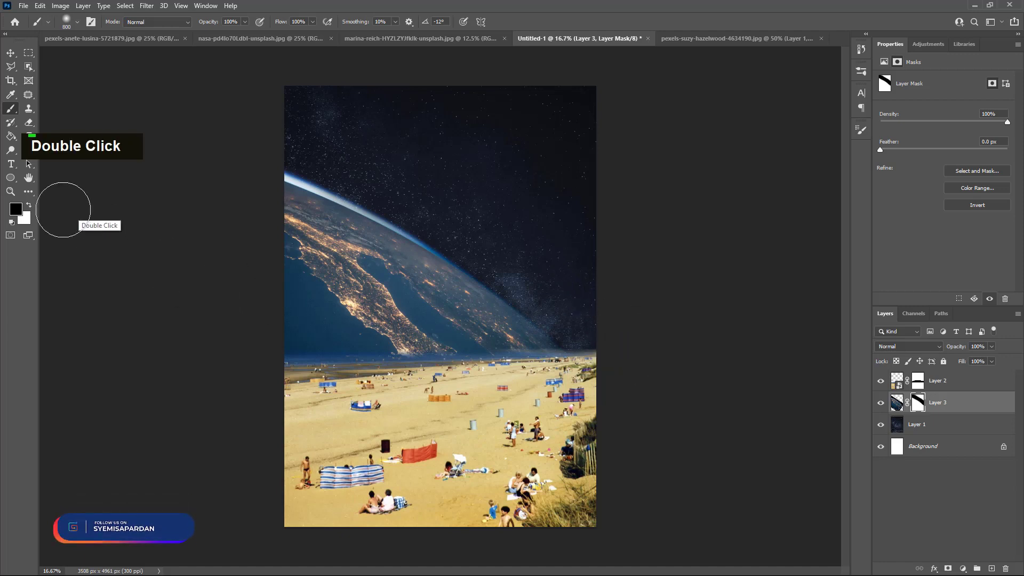
{"action": "key", "text": "x"}
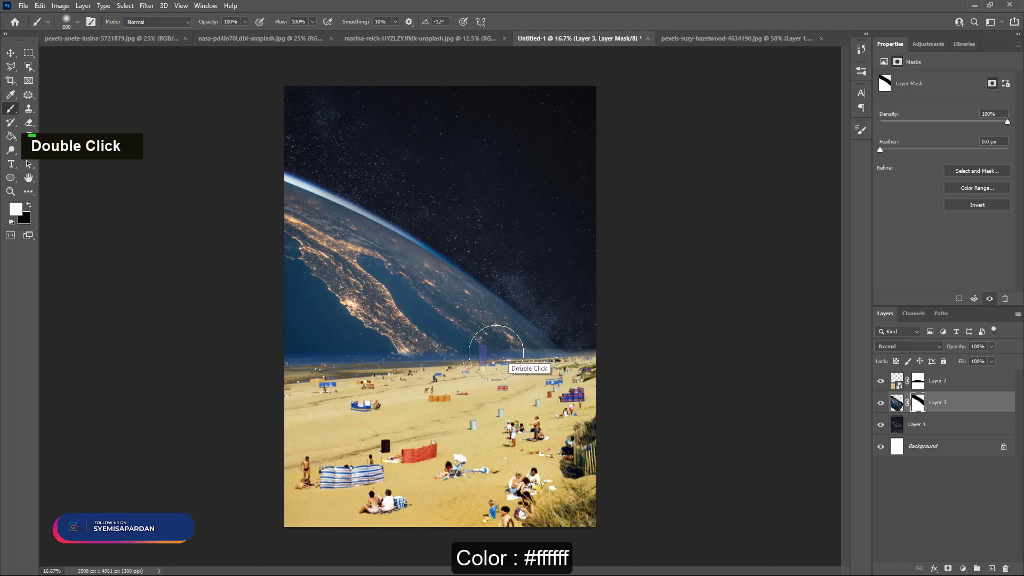
{"action": "double_click", "coordinate": [497, 363]}
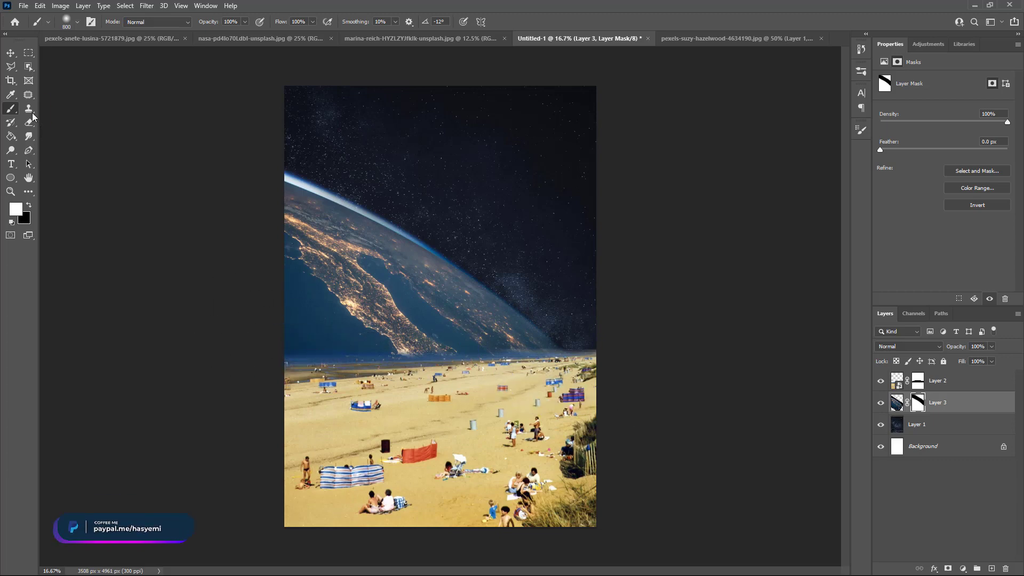
- Float the moon image in its own window, copy it into Untitled-1 as a layer above Layer 3, and close the moon image
{"action": "left_click", "coordinate": [11, 53]}
{"action": "left_click", "coordinate": [209, 38]}
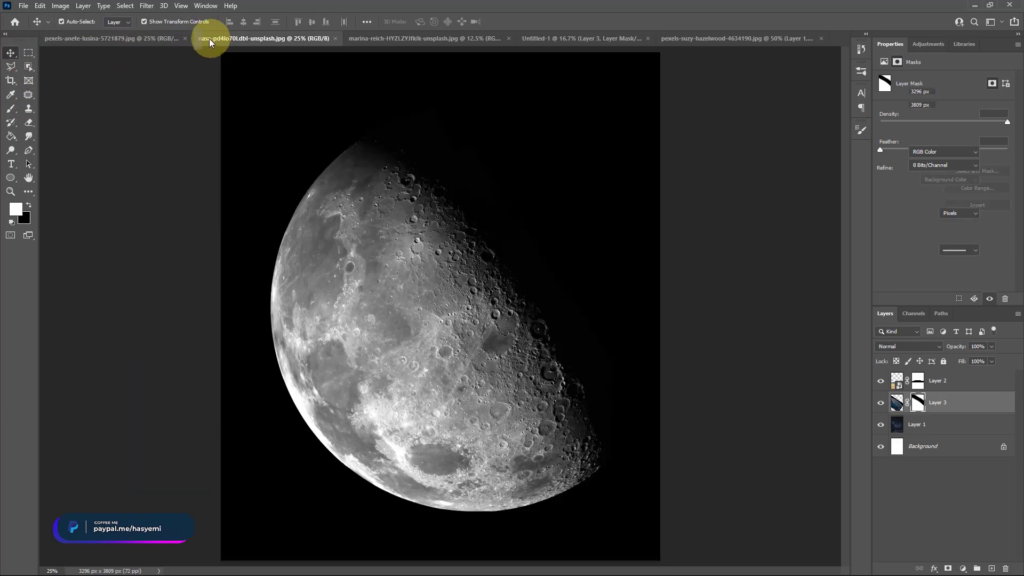
{"action": "right_click", "coordinate": [206, 37]}
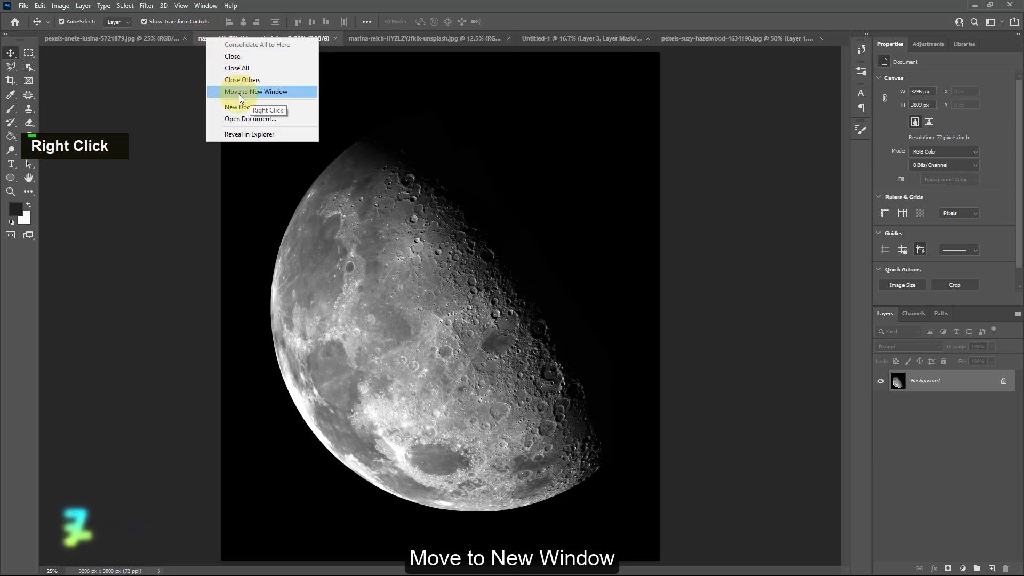
{"action": "left_click", "coordinate": [238, 92]}
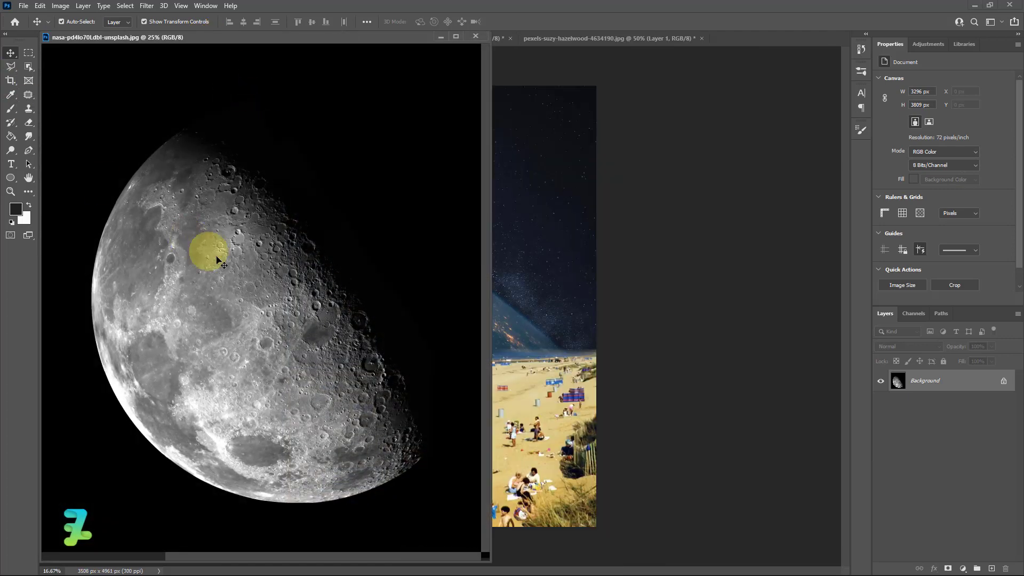
{"action": "left_click_drag", "start_coordinate": [275, 310], "coordinate": [275, 310]}
{"action": "left_click_drag", "start_coordinate": [539, 216], "coordinate": [539, 216]}
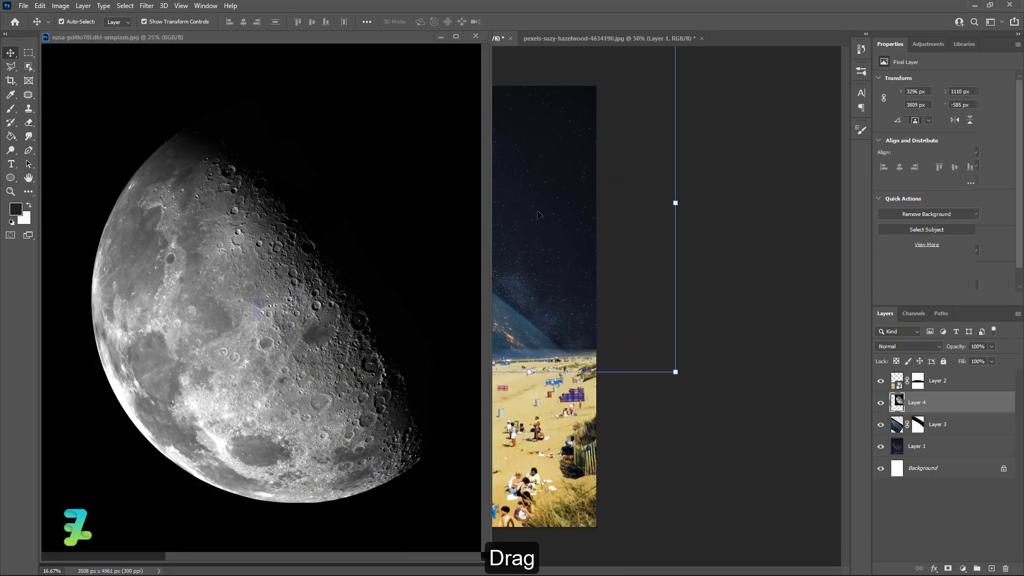
{"action": "left_click", "coordinate": [475, 36]}
- Scale the moon layer to about 32.28%, place it in the upper right of the night sky, and commit the transform
{"action": "left_click_drag", "start_coordinate": [478, 109], "coordinate": [454, 130]}
{"action": "left_click_drag", "start_coordinate": [650, 411], "coordinate": [478, 199]}
{"action": "left_click_drag", "start_coordinate": [456, 159], "coordinate": [560, 185]}
{"action": "left_click_drag", "start_coordinate": [580, 226], "coordinate": [546, 206]}
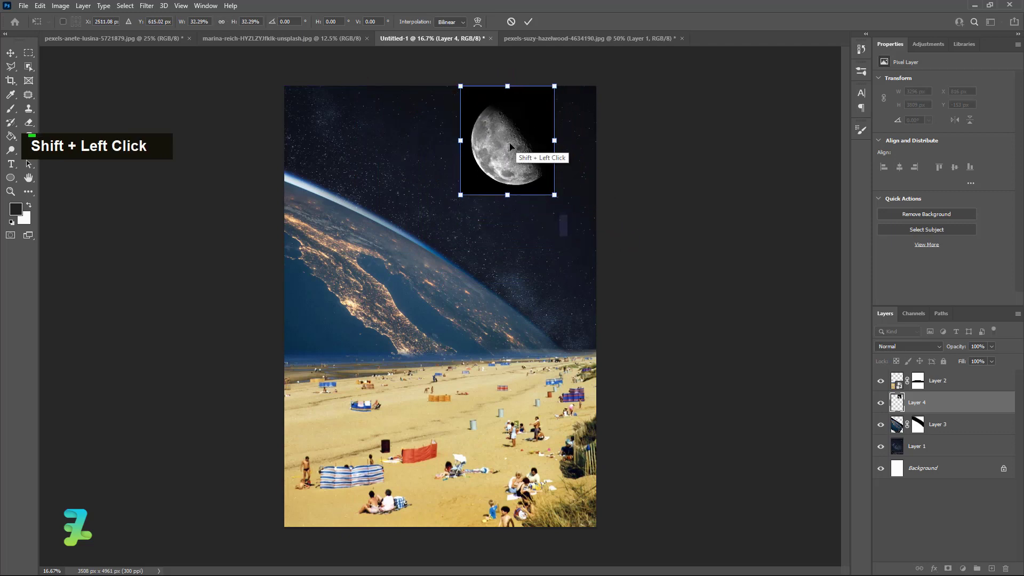
{"action": "left_click_drag", "start_coordinate": [510, 147], "coordinate": [537, 154]}
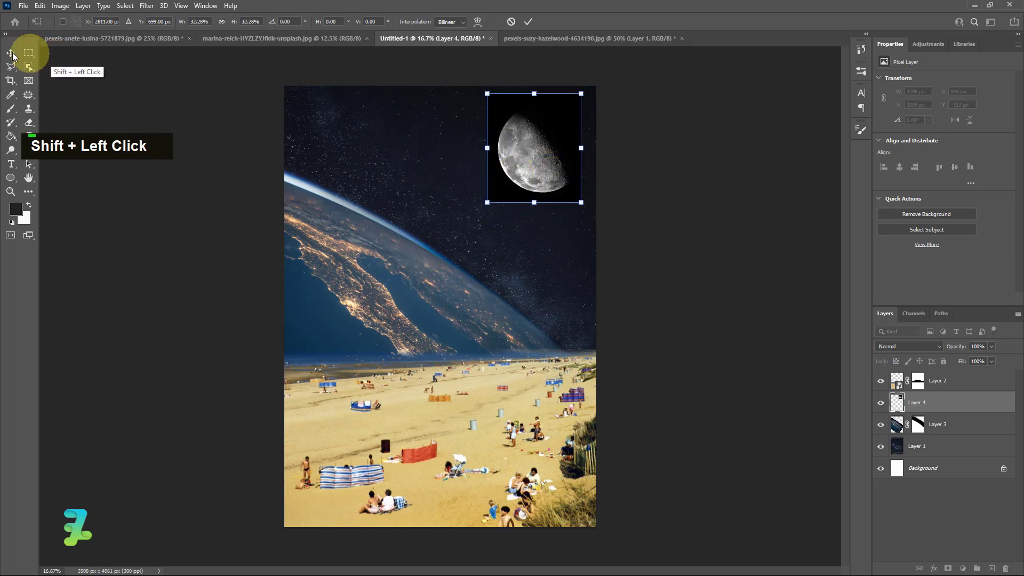
{"action": "left_click", "coordinate": [13, 56]}
- Set the moon layer's blend mode to Screen and deselect the layer
{"action": "left_click", "coordinate": [887, 347]}
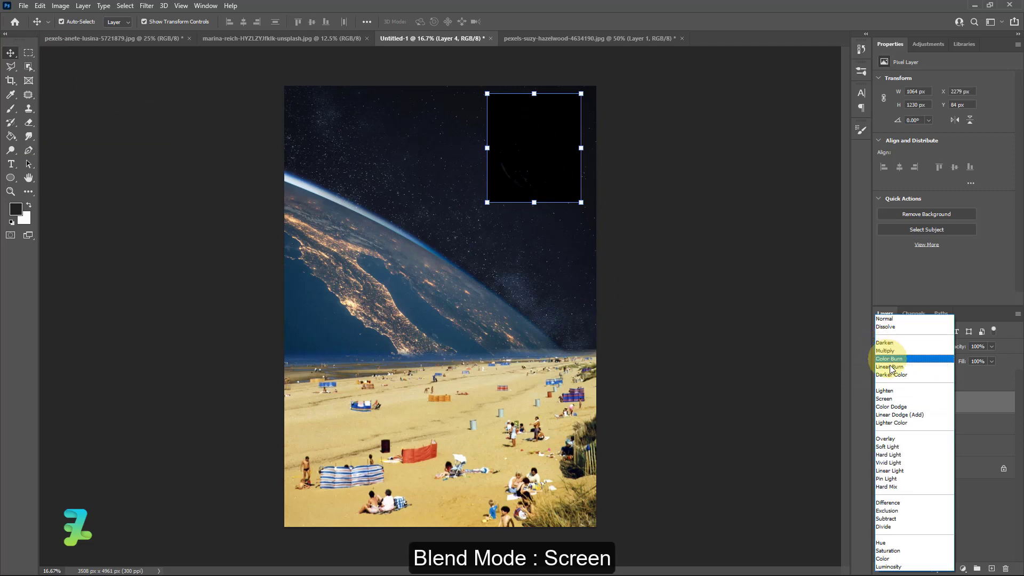
{"action": "left_click", "coordinate": [887, 399]}
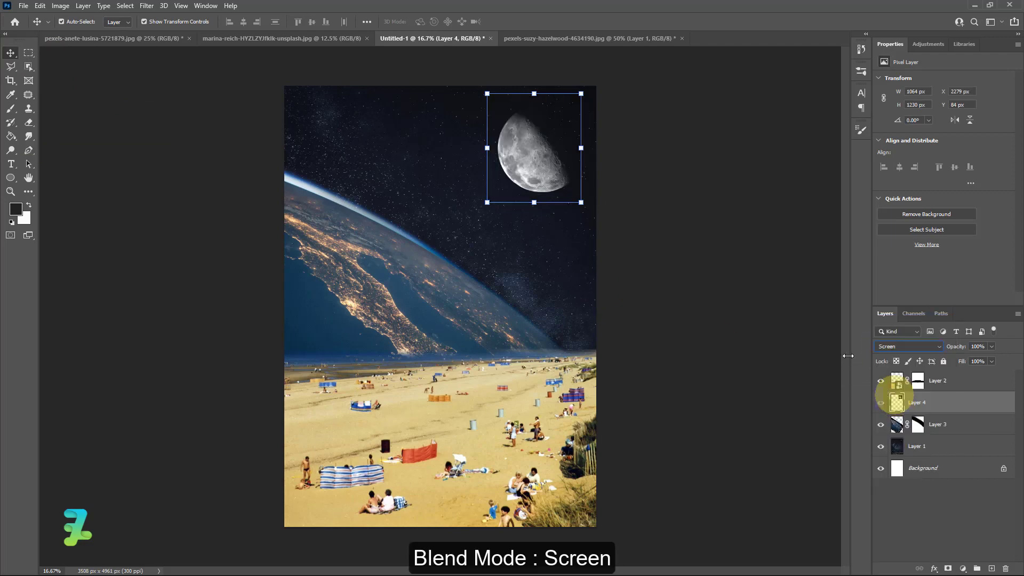
{"action": "left_click_drag", "start_coordinate": [137, 161], "coordinate": [145, 183]}
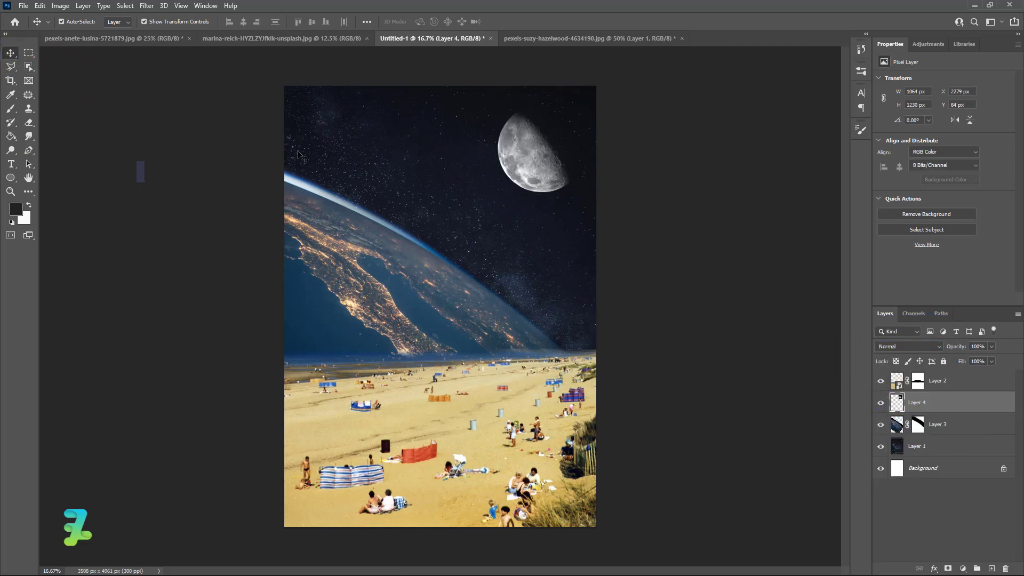
- Scale the moon down to about 87.12%, reposition it slightly in the upper-right sky, and commit the transform
{"action": "left_click_drag", "start_coordinate": [533, 163], "coordinate": [542, 158]}
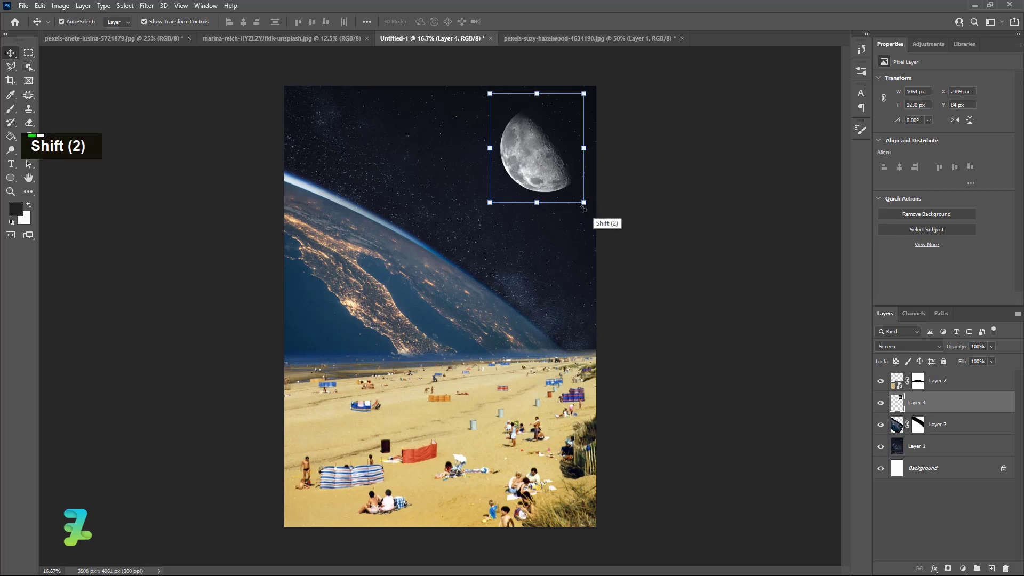
{"action": "left_click_drag", "start_coordinate": [583, 202], "coordinate": [563, 198]}
{"action": "left_click_drag", "start_coordinate": [527, 140], "coordinate": [539, 160]}
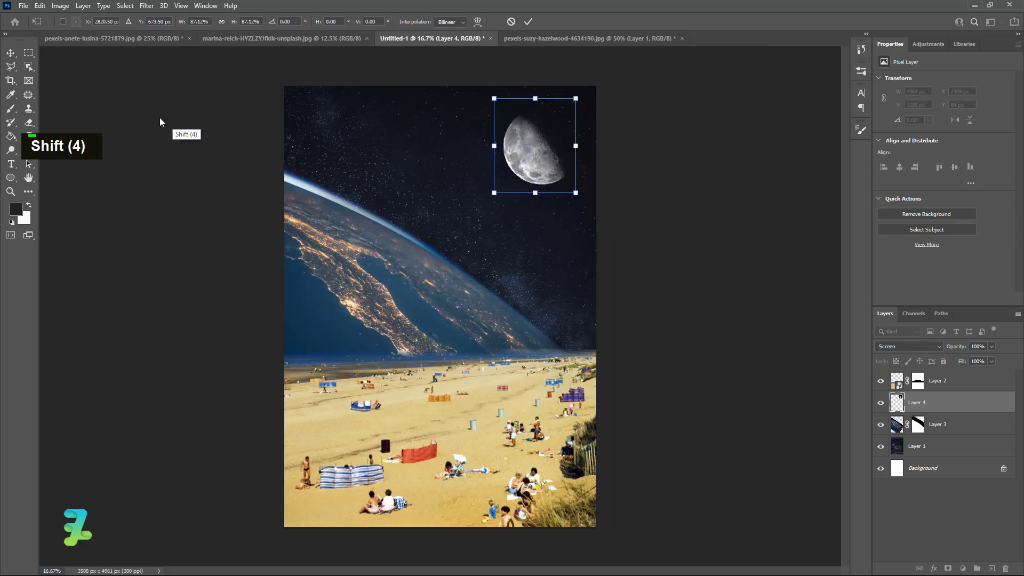
{"action": "left_click", "coordinate": [128, 155]}
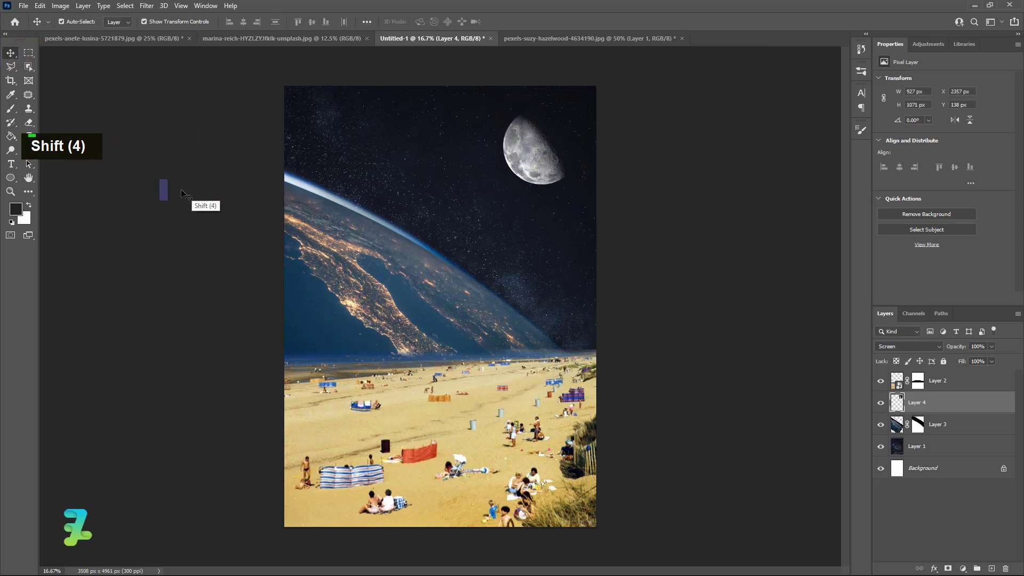
- Stamp all visible layers of Untitled-1 into a new merged layer at the top of the stack
{"action": "left_click", "coordinate": [310, 38]}
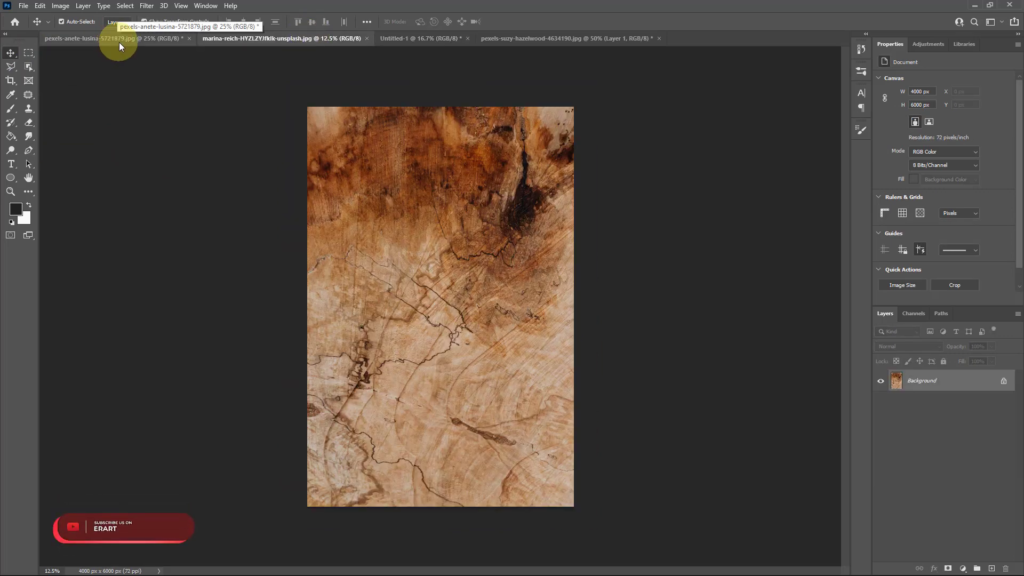
{"action": "left_click", "coordinate": [426, 38]}
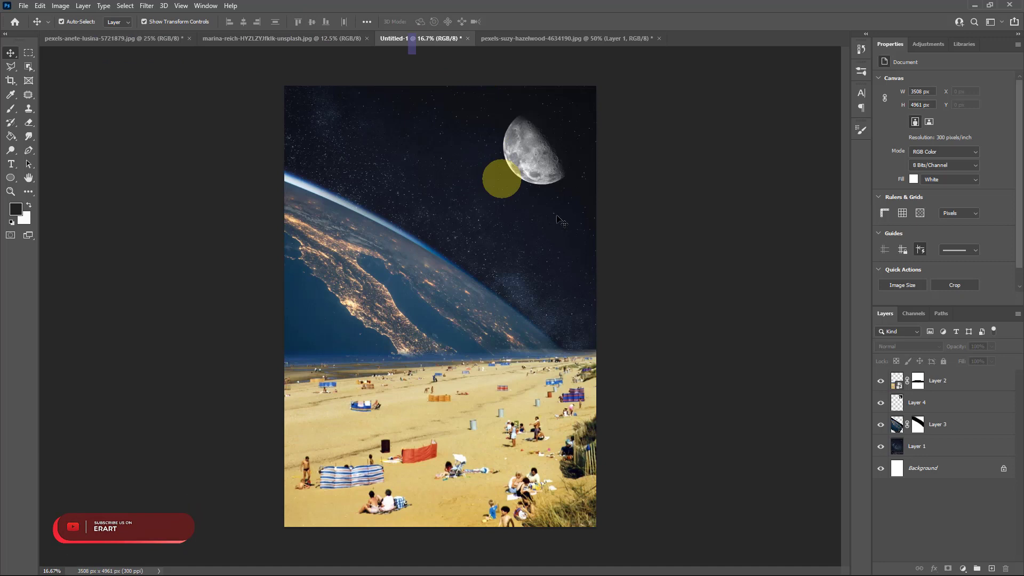
{"action": "left_click", "coordinate": [955, 444]}
{"action": "left_click", "coordinate": [948, 380], "text": "shift"}
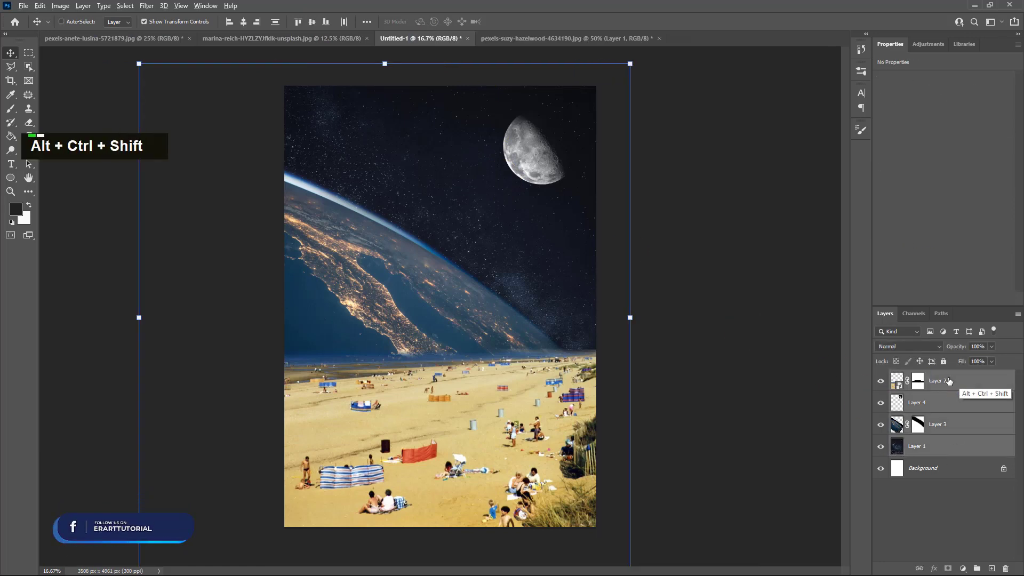
{"action": "key", "text": "ctrl+shift+alt+e"}
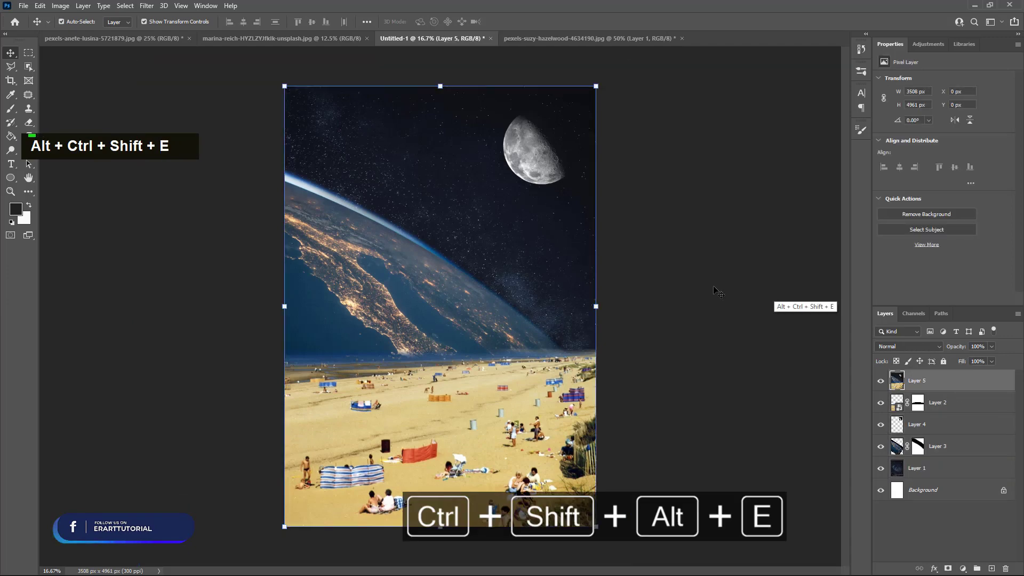
- Copy the masked TV cutout into Untitled-1 above the merged layer, dock the TV document again, and return to Untitled-1
{"action": "right_click", "coordinate": [73, 38]}
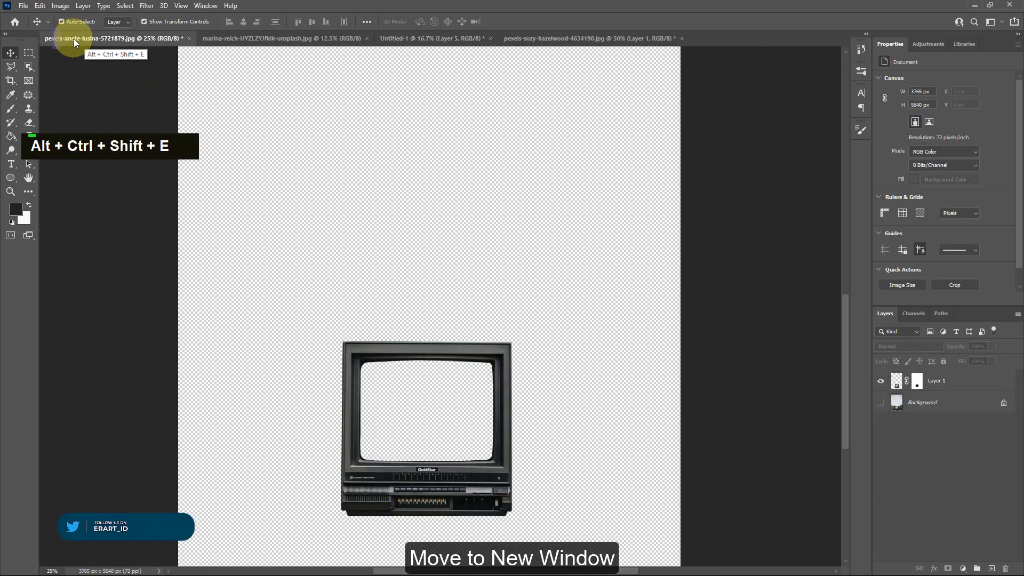
{"action": "left_click", "coordinate": [118, 93]}
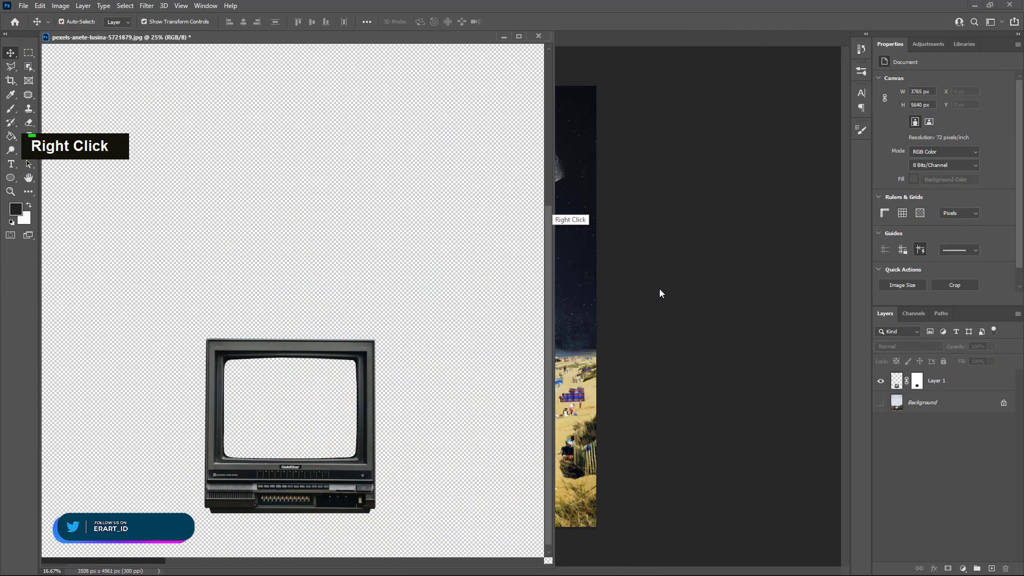
{"action": "left_click_drag", "start_coordinate": [895, 382], "coordinate": [577, 259]}
{"action": "left_click_drag", "start_coordinate": [343, 42], "coordinate": [546, 43]}
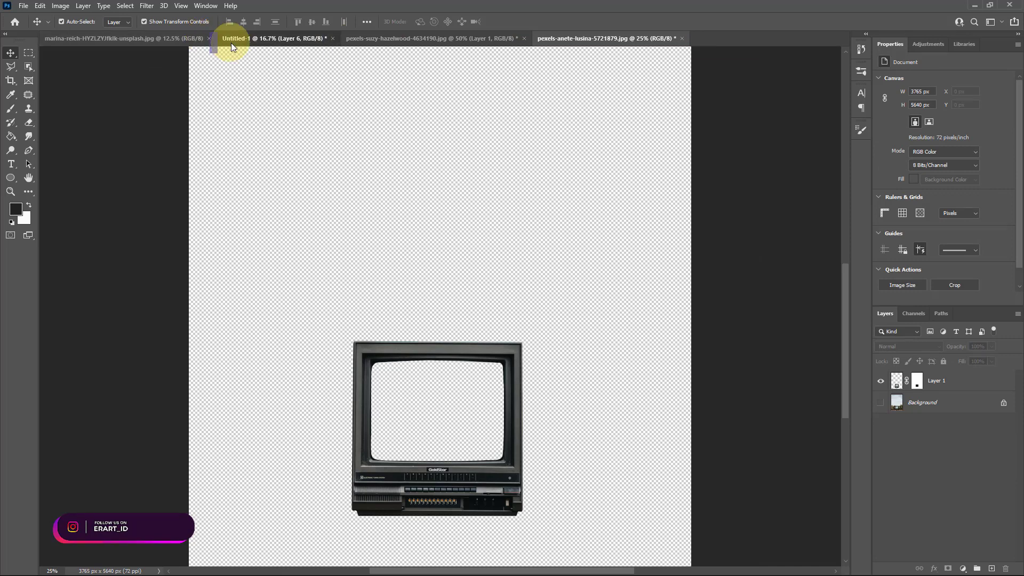
{"action": "left_click", "coordinate": [231, 39]}
- Place the TV in front of the beach horizon near the poster's centre and rotate it about 5.55° clockwise
{"action": "left_click_drag", "start_coordinate": [546, 302], "coordinate": [419, 380]}
{"action": "left_click_drag", "start_coordinate": [423, 380], "coordinate": [419, 381]}
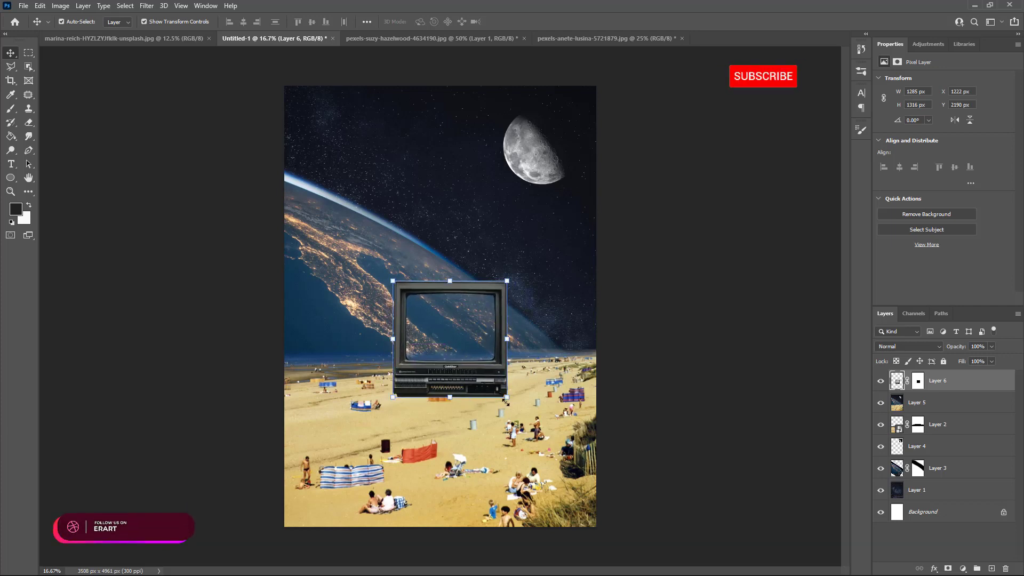
{"action": "left_click_drag", "start_coordinate": [517, 403], "coordinate": [510, 408]}
{"action": "left_click_drag", "start_coordinate": [451, 387], "coordinate": [457, 393]}
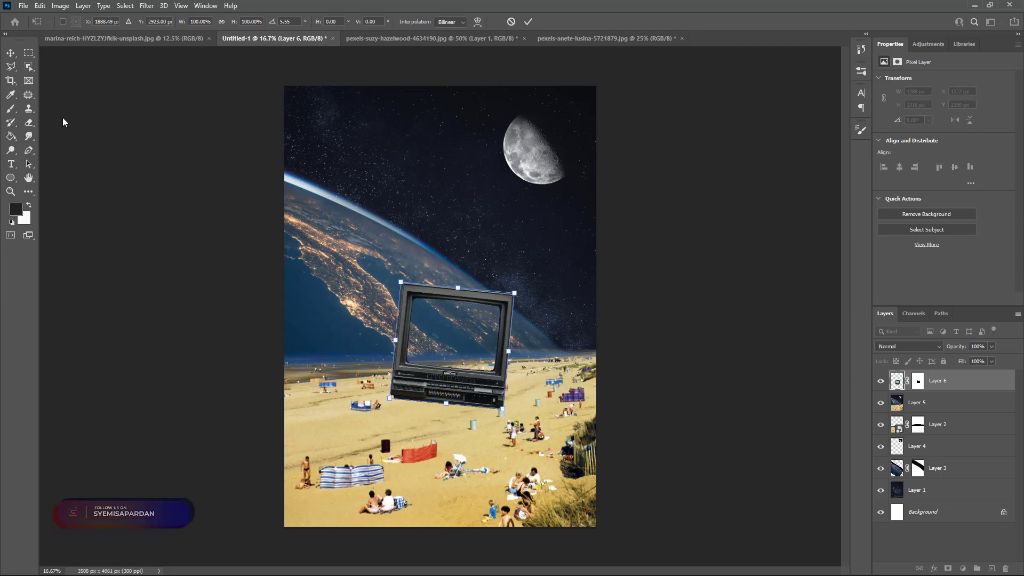
- Convert the TV layer to a smart object, rotate it to about -2.64° so it stands level, commit, and shift it slightly
{"action": "key", "text": "ctrl+equal"}
{"action": "key", "text": "ctrl+equal"}
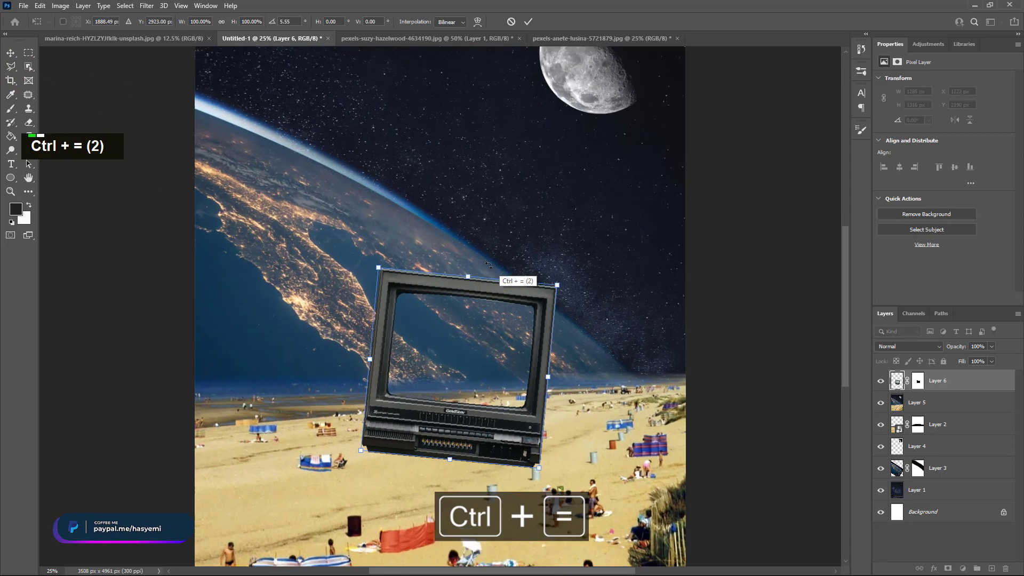
{"action": "key", "text": "ctrl+t"}
{"action": "left_click_drag", "start_coordinate": [602, 428], "coordinate": [609, 429]}
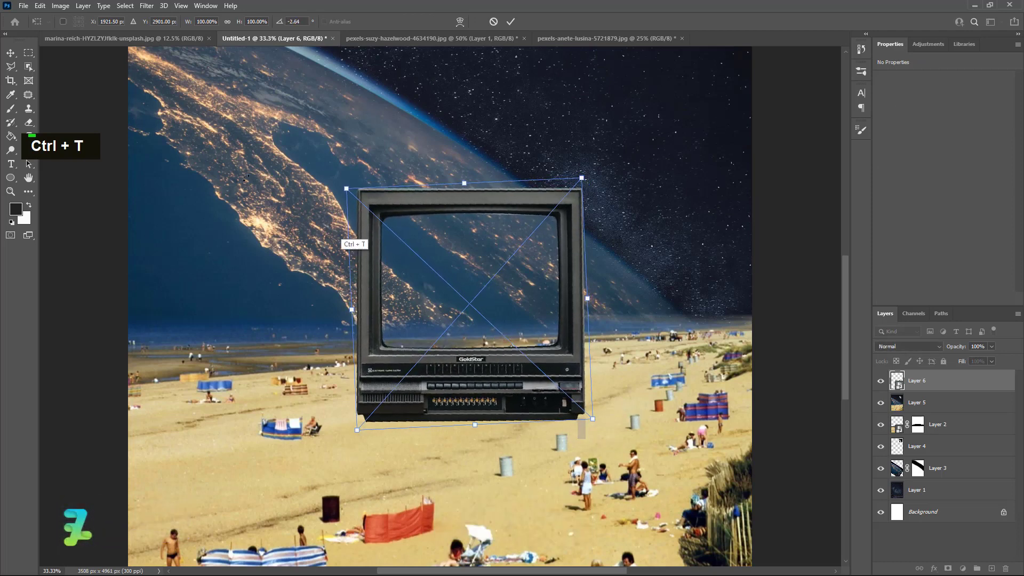
{"action": "left_click", "coordinate": [10, 53]}
{"action": "scroll", "coordinate": [738, 330], "scroll_direction": "up", "scroll_amount": 3}
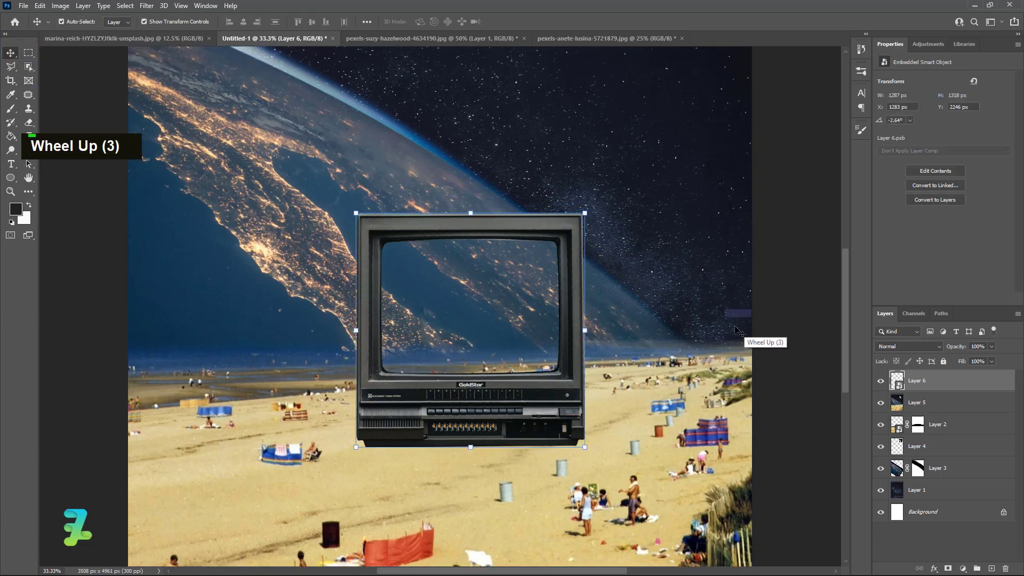
{"action": "left_click", "coordinate": [786, 332]}
{"action": "left_click", "coordinate": [513, 414]}
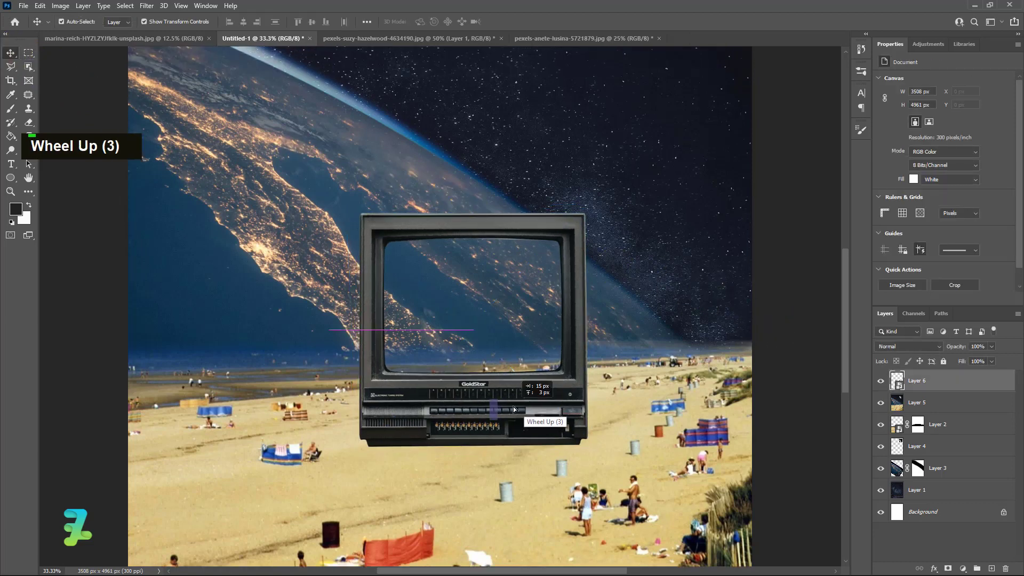
- Add a new layer directly below the TV and paint a soft black shadow spot at its base with an 1800 px brush
{"action": "left_click", "coordinate": [12, 109]}
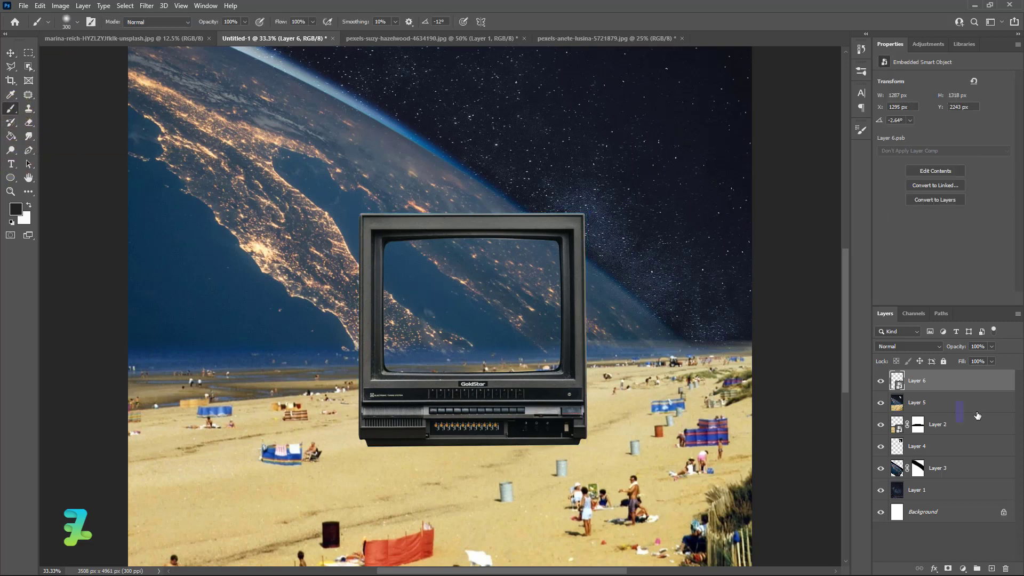
{"action": "left_click", "coordinate": [977, 405]}
{"action": "left_click", "coordinate": [991, 568]}
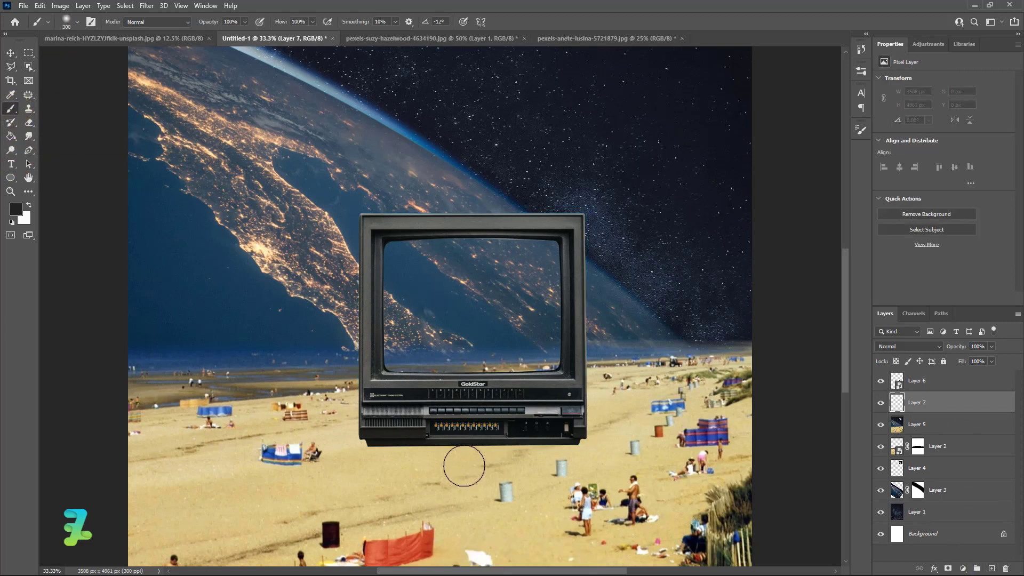
{"action": "key", "text": "bracketright"}
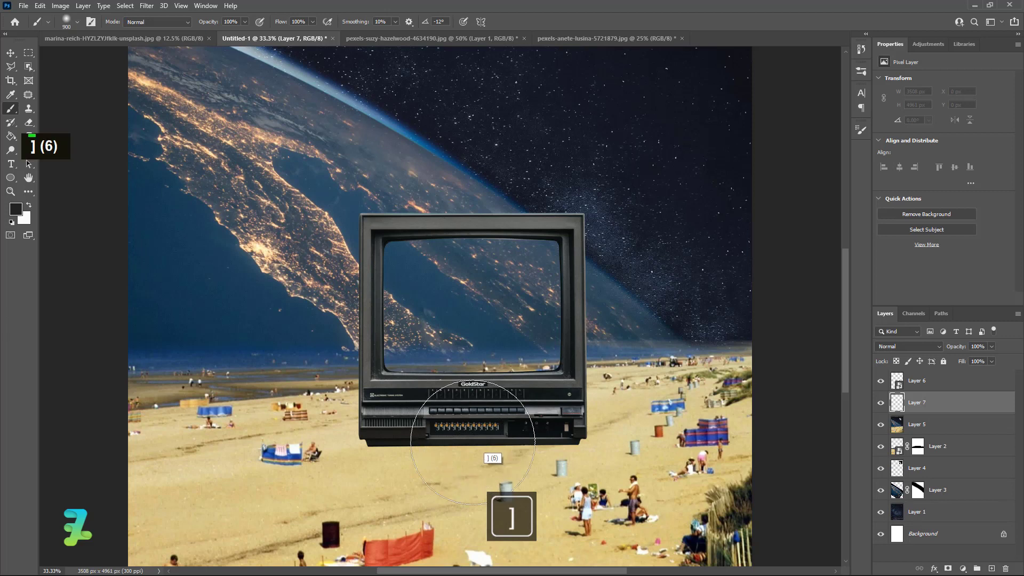
{"action": "key", "text": "bracketright"}
{"action": "key", "text": "bracketright"}
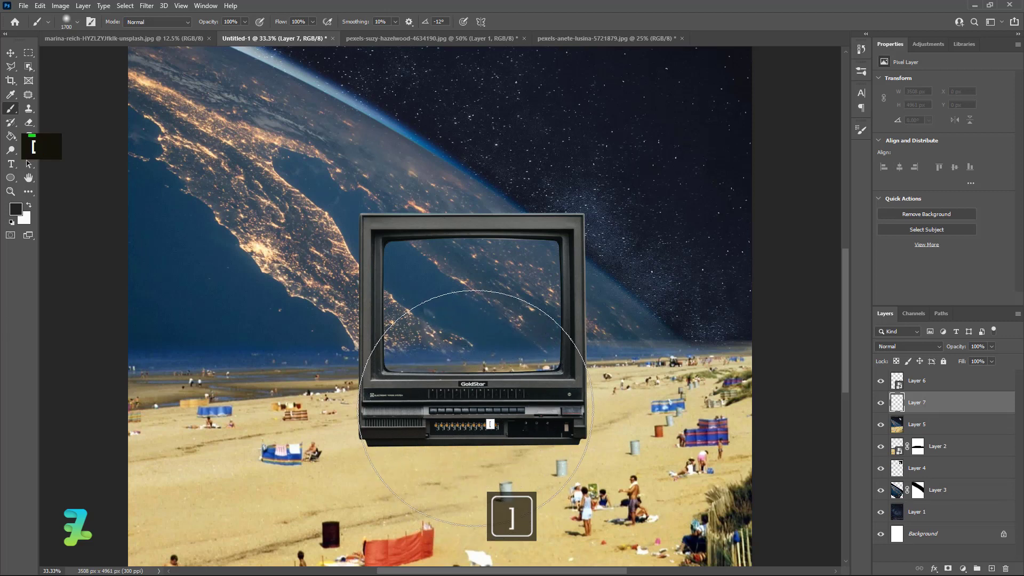
{"action": "key", "text": "bracketright"}
{"action": "left_click", "coordinate": [475, 408]}
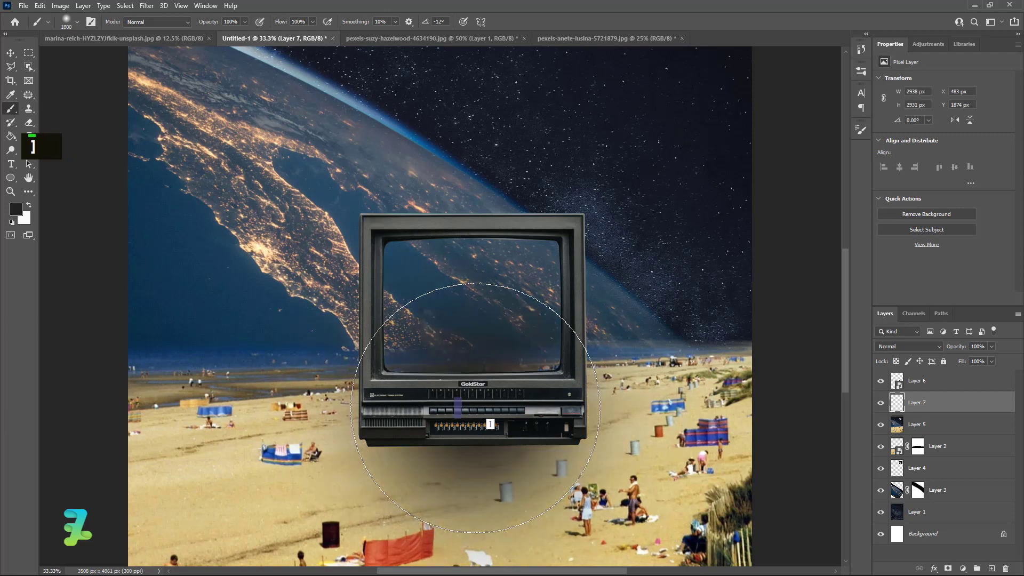
- Transform the shadow layer, flattening it to about 15.08% height and positioning it under the TV's base
{"action": "left_click", "coordinate": [11, 53]}
{"action": "key", "text": "ctrl+t"}
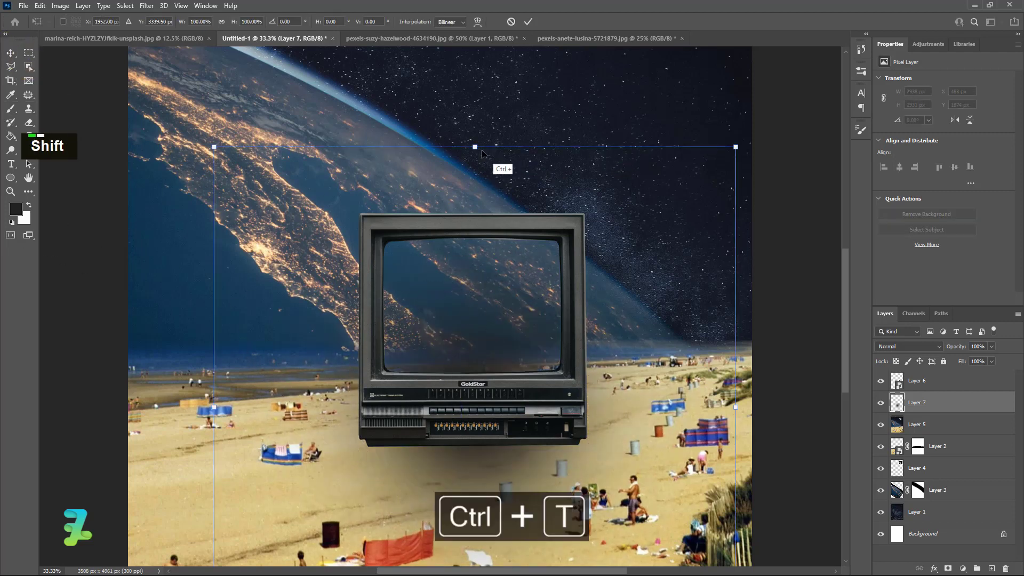
{"action": "left_click_drag", "start_coordinate": [475, 147], "coordinate": [502, 359]}
{"action": "key", "text": "ctrl+z"}
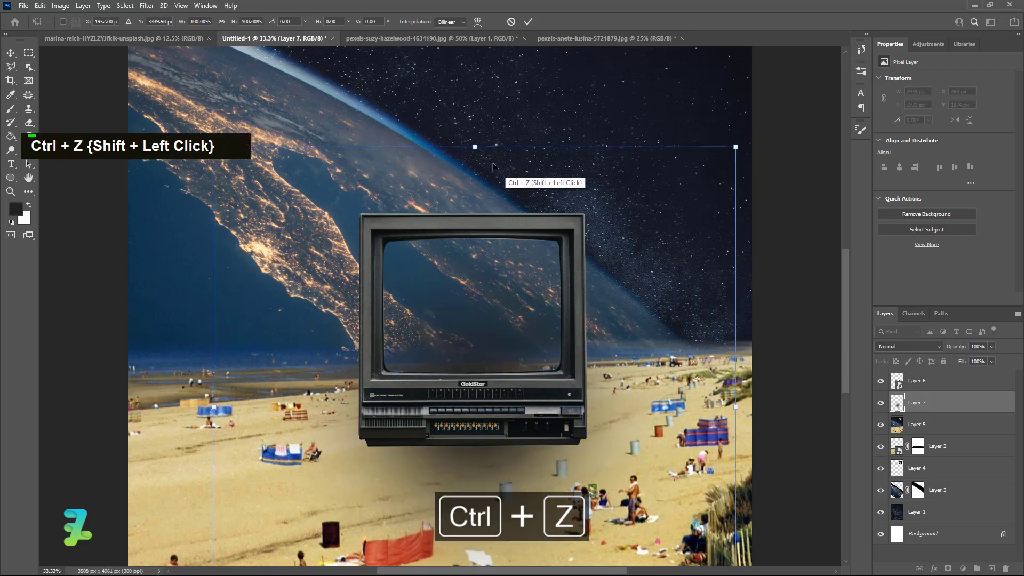
{"action": "left_click_drag", "start_coordinate": [475, 147], "coordinate": [516, 437]}
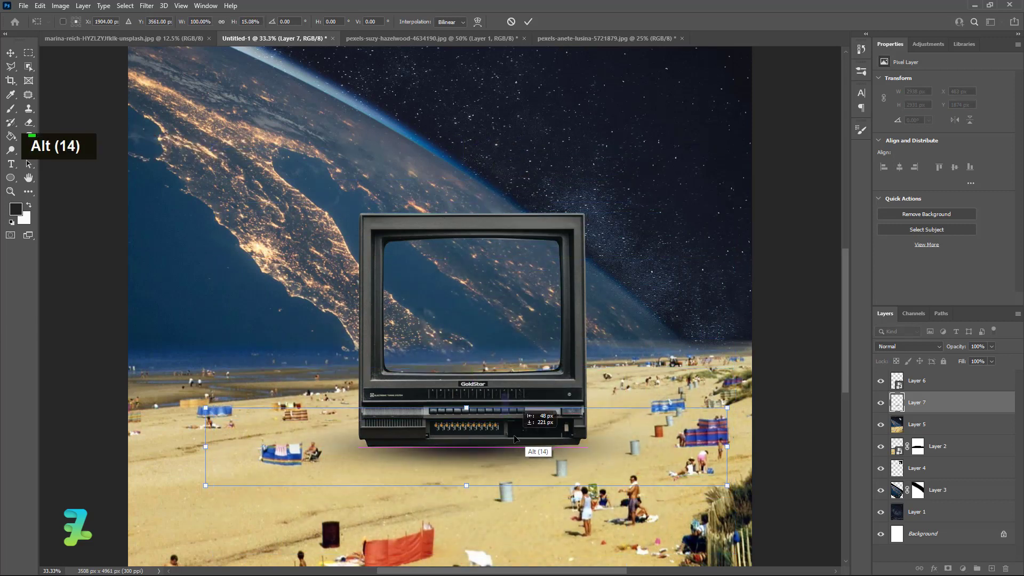
- Scale the shadow to about 133.66% width and 20.16% height and nudge it into place beneath the TV
{"action": "left_click_drag", "start_coordinate": [730, 443], "coordinate": [819, 446]}
{"action": "left_click_drag", "start_coordinate": [204, 449], "coordinate": [122, 450]}
{"action": "left_click_drag", "start_coordinate": [479, 461], "coordinate": [504, 466]}
{"action": "key", "text": "Up"}
{"action": "key", "text": "Left"}
{"action": "key", "text": "Up"}
{"action": "key", "text": "Left"}
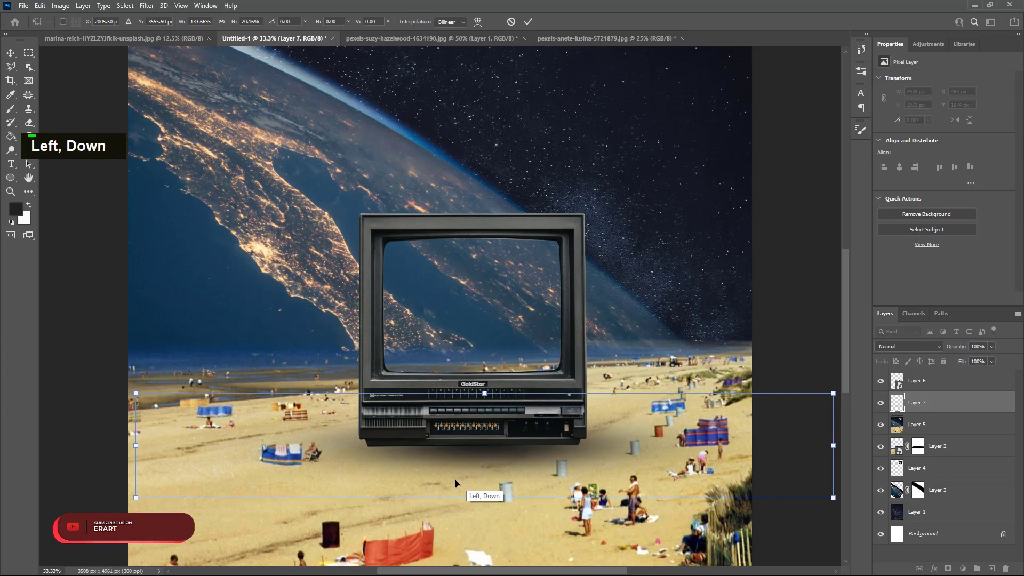
- Enlarge the shadow to about 281.25% width and 42.41% height, centre it slightly lower under the TV, and commit the transform
{"action": "key", "text": "ctrl+minus"}
{"action": "key", "text": "ctrl+minus"}
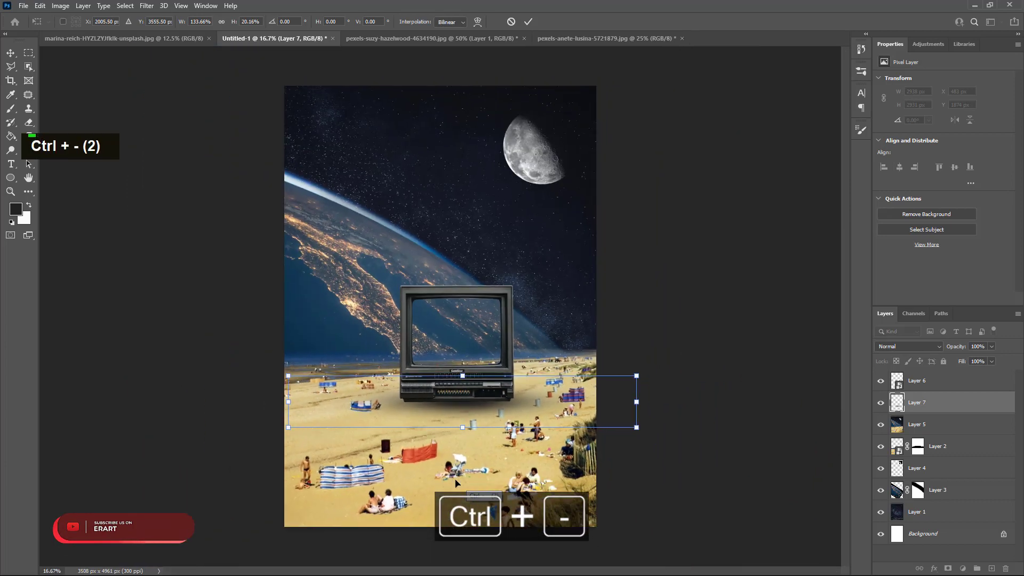
{"action": "left_click_drag", "start_coordinate": [636, 402], "coordinate": [1021, 403]}
{"action": "left_click_drag", "start_coordinate": [670, 406], "coordinate": [470, 409]}
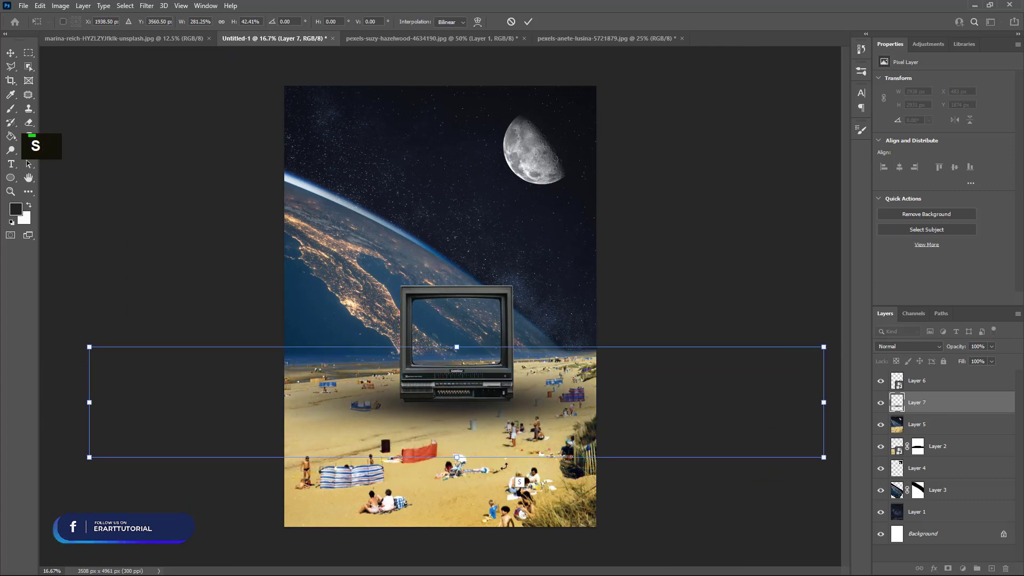
{"action": "key", "text": "Down"}
{"action": "key", "text": "Down"}
{"action": "key", "text": "Down"}
{"action": "key", "text": "Down"}
{"action": "key", "text": "Down"}
{"action": "key", "text": "Right"}
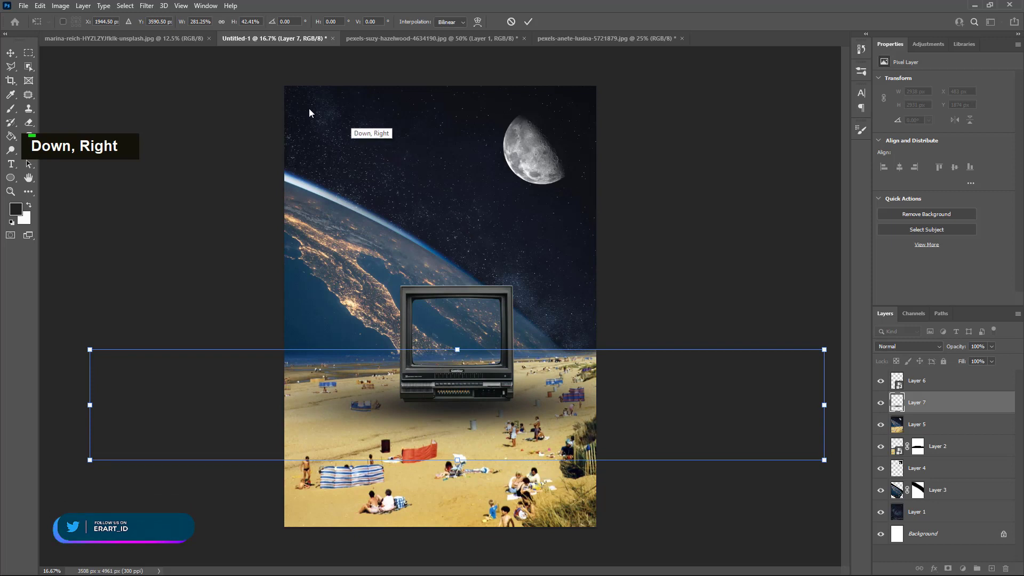
{"action": "left_click", "coordinate": [11, 52]}
- Rasterize the TV smart object on Layer 6
{"action": "key", "text": "ctrl+j"}
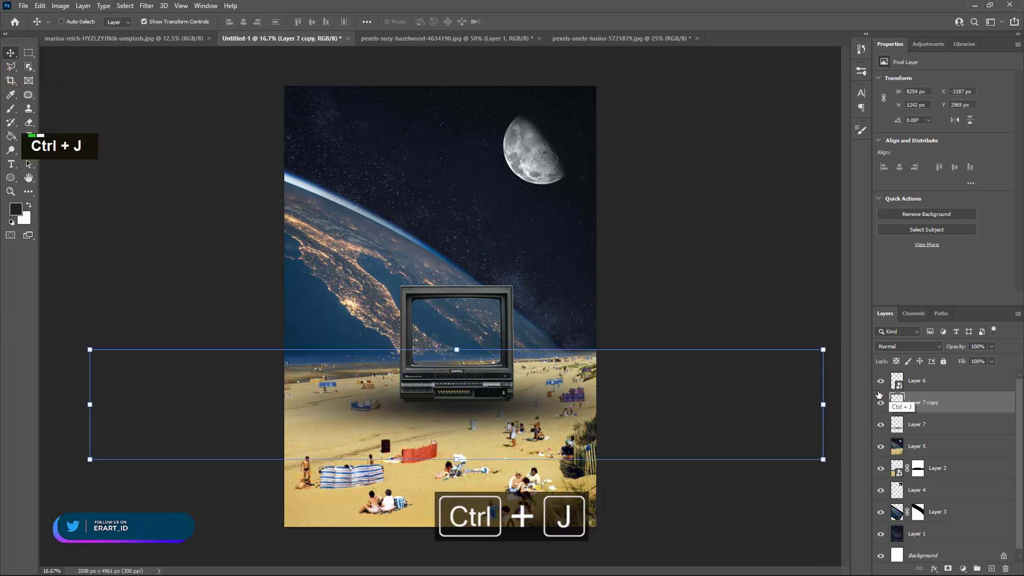
{"action": "key", "text": "ctrl+z"}
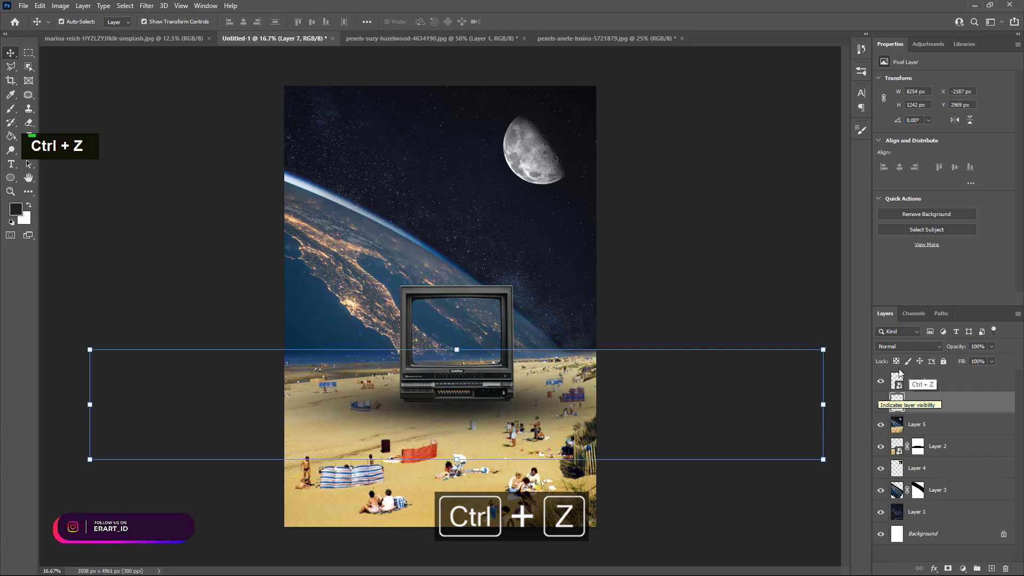
{"action": "left_click", "coordinate": [887, 388]}
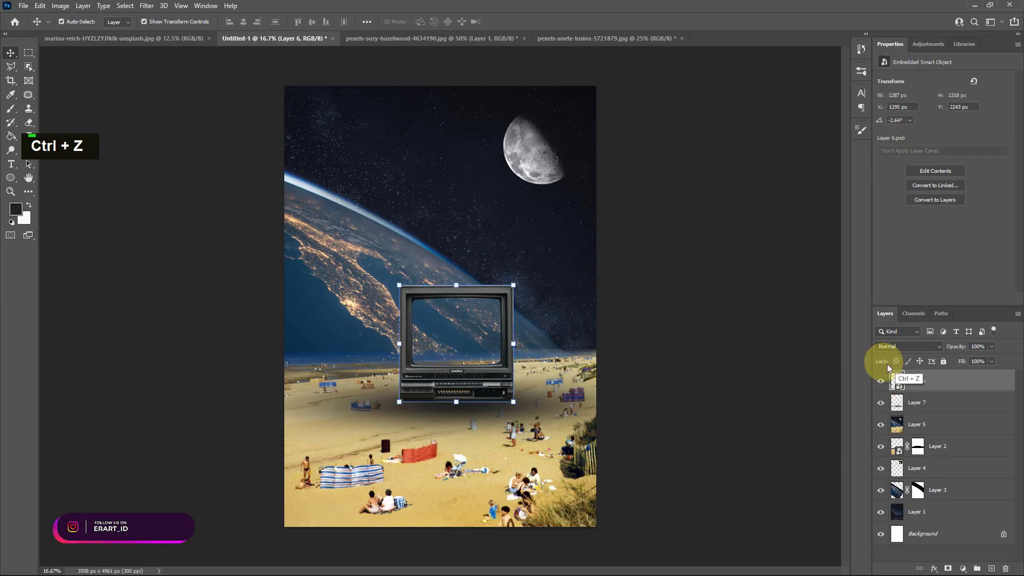
{"action": "right_click", "coordinate": [895, 380]}
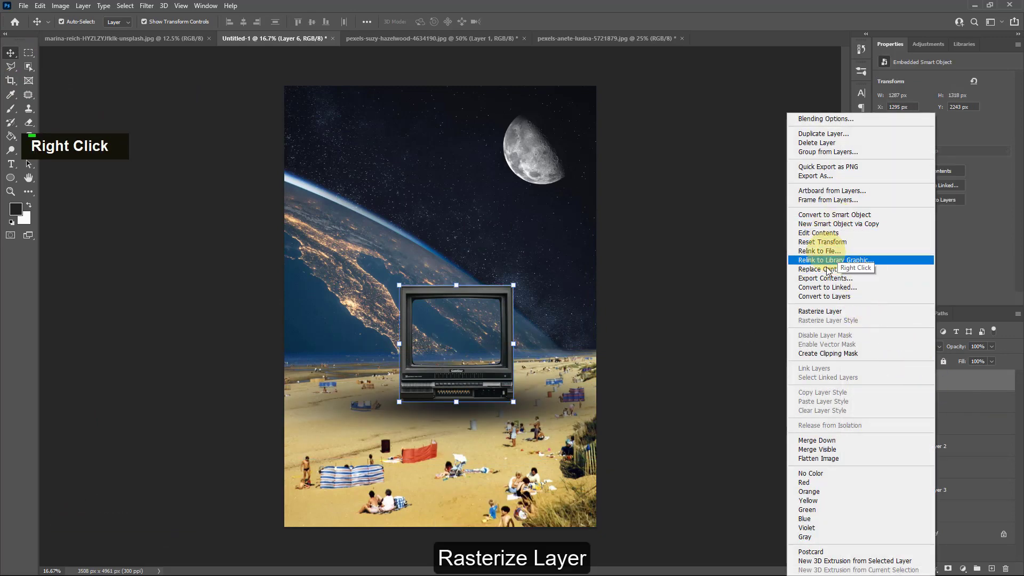
{"action": "left_click", "coordinate": [821, 312]}
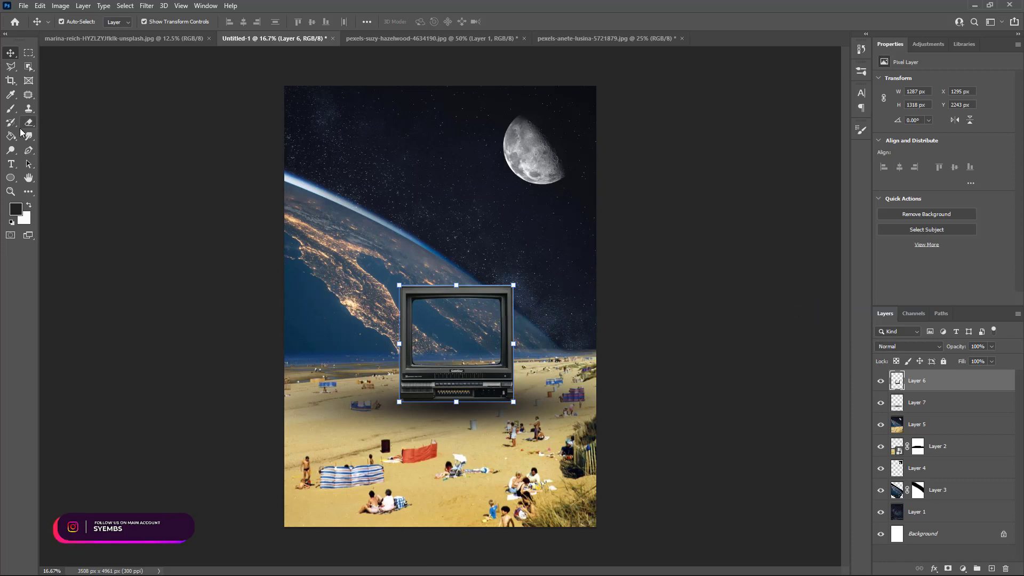
- Darken the TV's lower front and bottom edge with the Burn Tool at 150 px, Midtones range and 50% exposure
{"action": "left_click", "coordinate": [9, 150]}
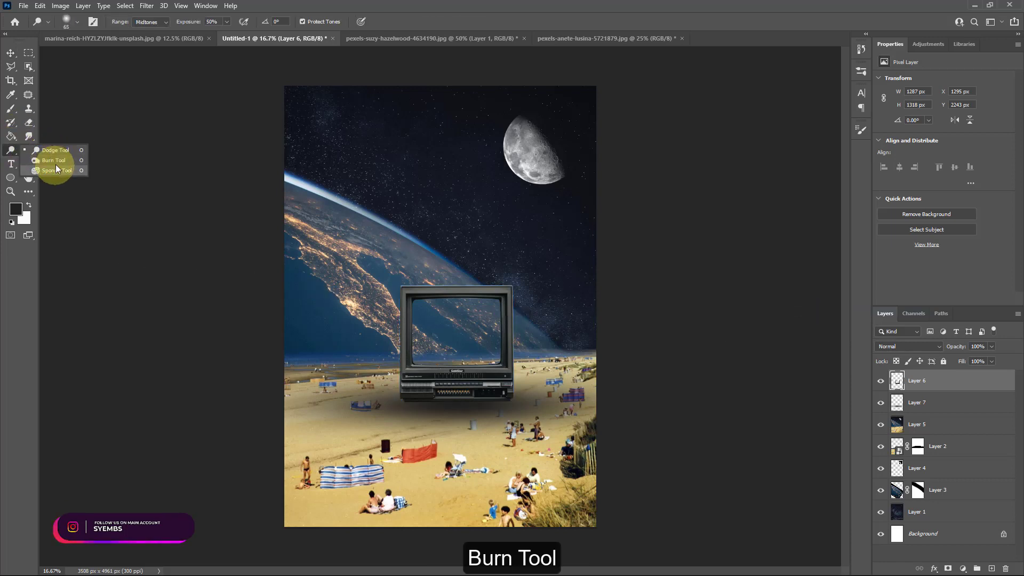
{"action": "left_click", "coordinate": [53, 159]}
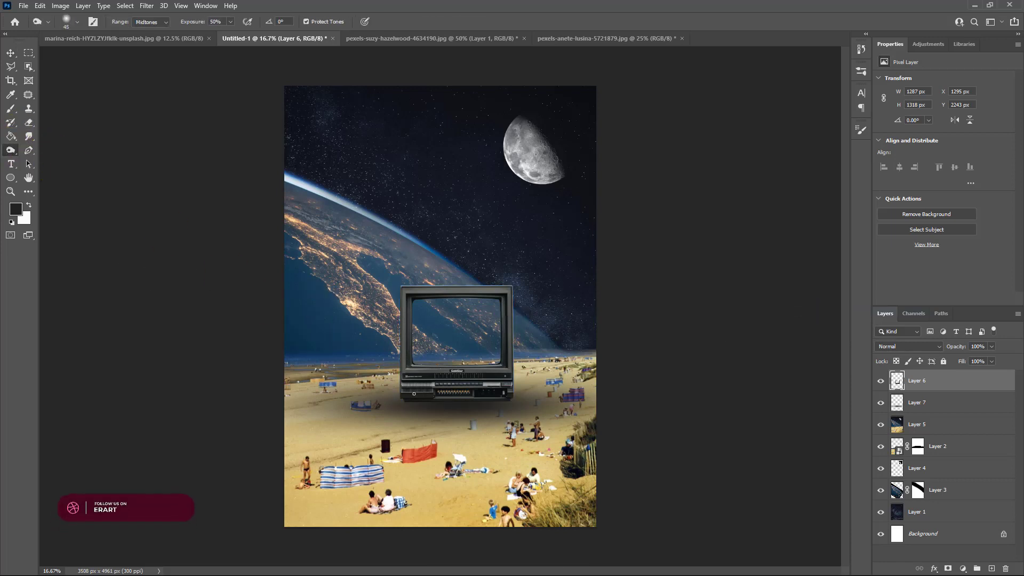
{"action": "key", "text": "bracketright"}
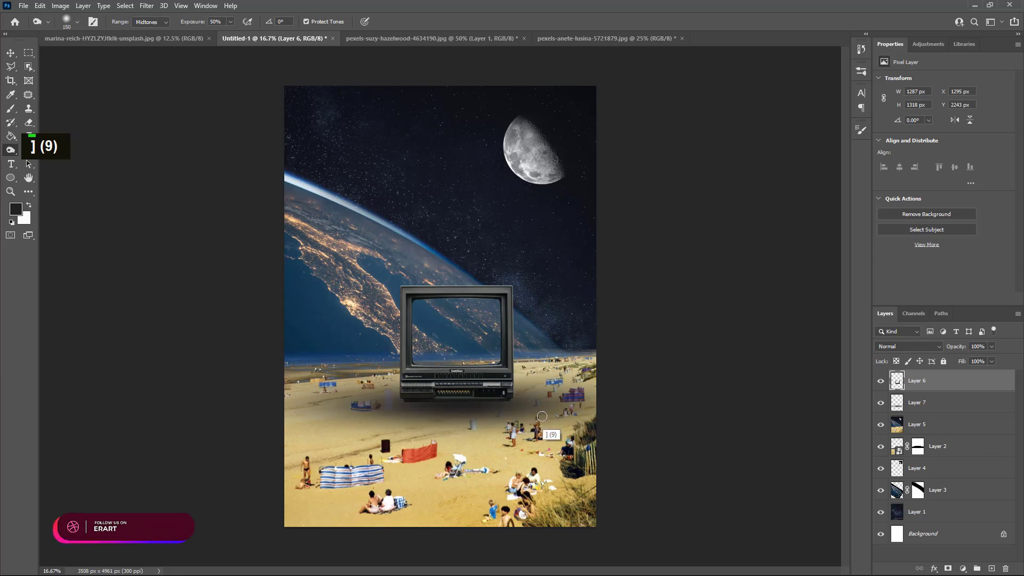
{"action": "key", "text": "ctrl+equal"}
{"action": "key", "text": "ctrl+equal"}
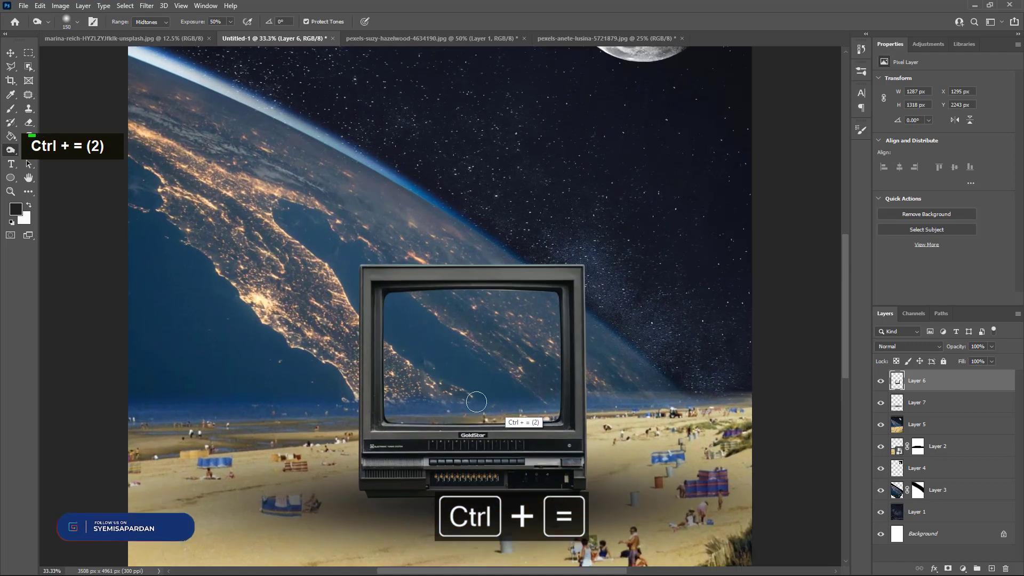
{"action": "scroll", "coordinate": [465, 409], "scroll_direction": "down", "scroll_amount": 2}
{"action": "scroll", "coordinate": [464, 409], "scroll_direction": "down", "scroll_amount": 3}
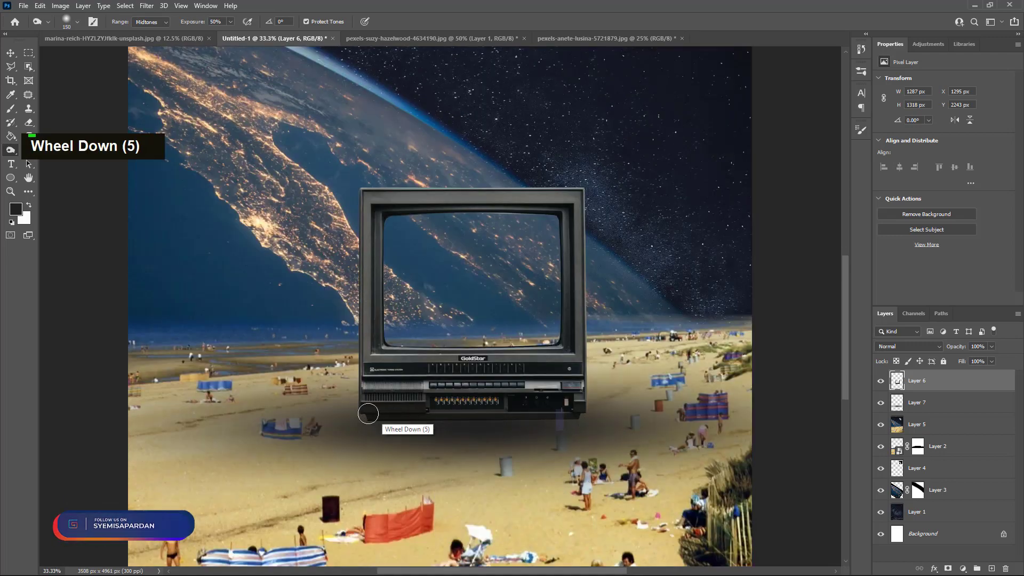
{"action": "double_click", "coordinate": [351, 417]}
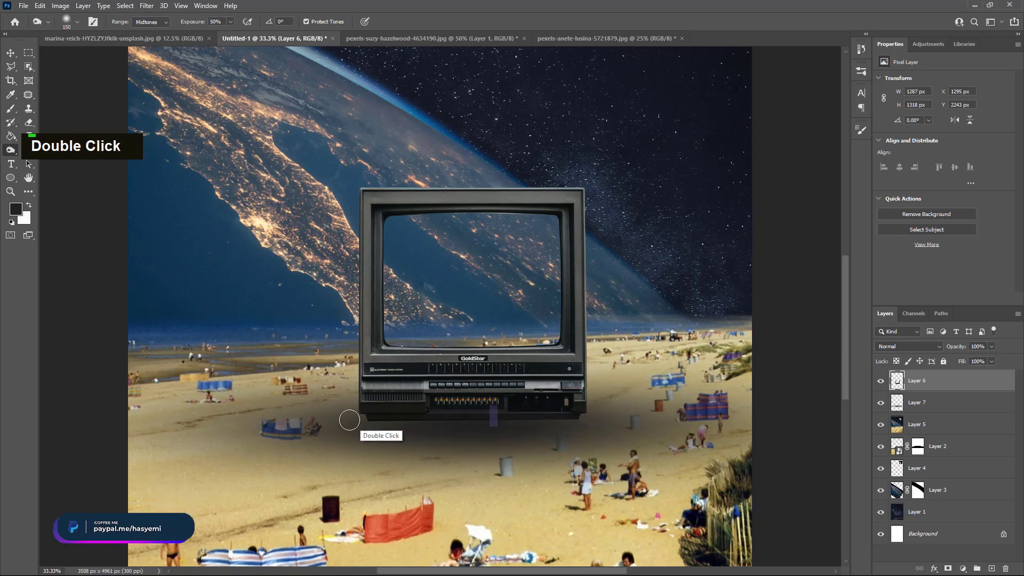
{"action": "double_click", "coordinate": [559, 414]}
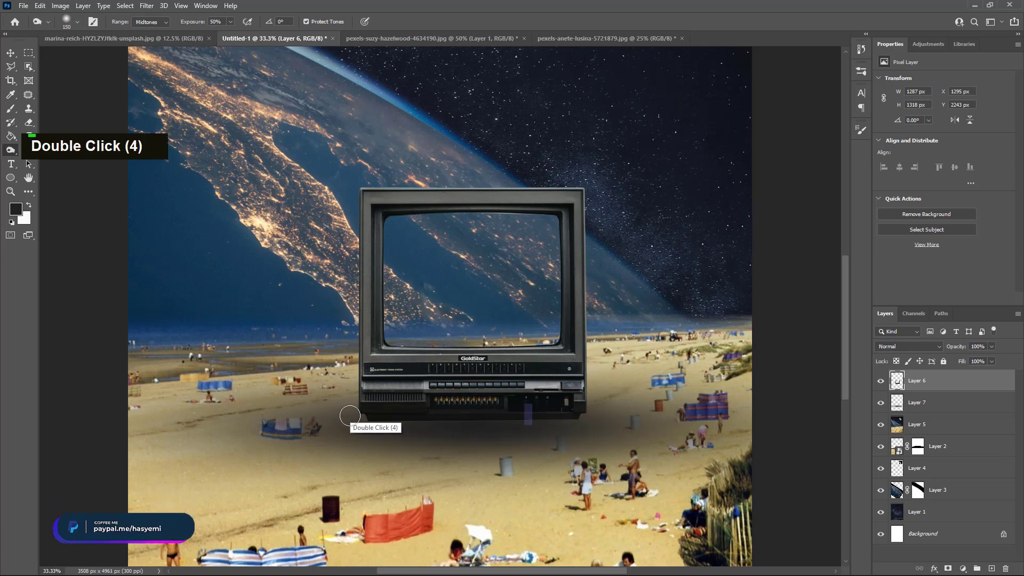
{"action": "left_click_drag", "start_coordinate": [548, 418], "coordinate": [351, 409]}
{"action": "left_click_drag", "start_coordinate": [350, 409], "coordinate": [507, 413]}
{"action": "mouse_move", "coordinate": [385, 414]}
{"action": "left_mouse_down"}
{"action": "mouse_move", "coordinate": [555, 425]}
{"action": "mouse_move", "coordinate": [290, 417]}
{"action": "mouse_move", "coordinate": [551, 412]}
{"action": "mouse_move", "coordinate": [355, 415]}
{"action": "left_mouse_up"}
{"action": "left_click_drag", "start_coordinate": [355, 414], "coordinate": [567, 403]}
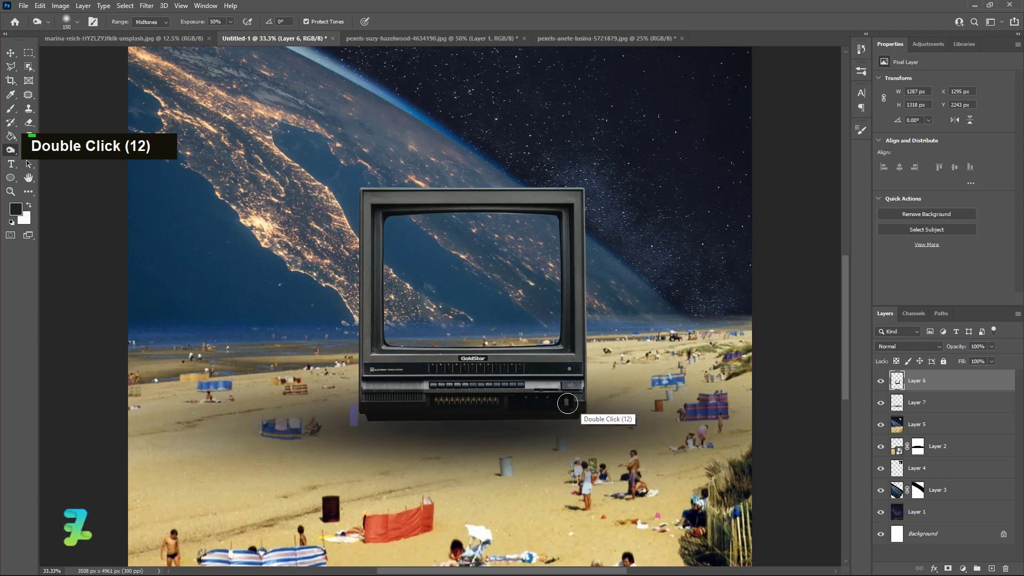
{"action": "left_click_drag", "start_coordinate": [387, 408], "coordinate": [561, 410]}
{"action": "left_click_drag", "start_coordinate": [561, 410], "coordinate": [308, 425]}
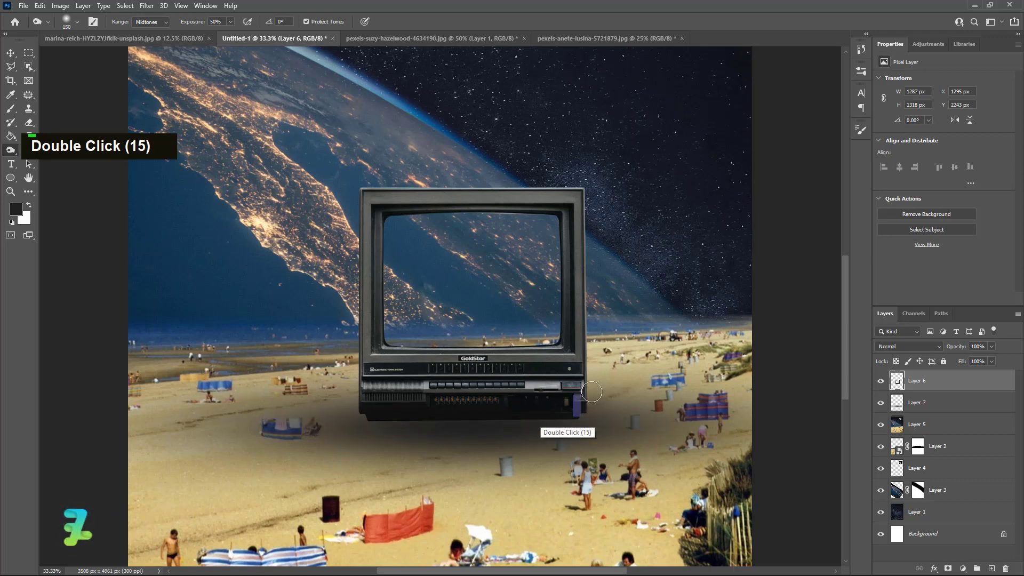
{"action": "left_click_drag", "start_coordinate": [537, 422], "coordinate": [333, 421]}
{"action": "mouse_move", "coordinate": [333, 421]}
{"action": "left_mouse_down"}
{"action": "mouse_move", "coordinate": [475, 427]}
{"action": "mouse_move", "coordinate": [338, 421]}
{"action": "left_mouse_up"}
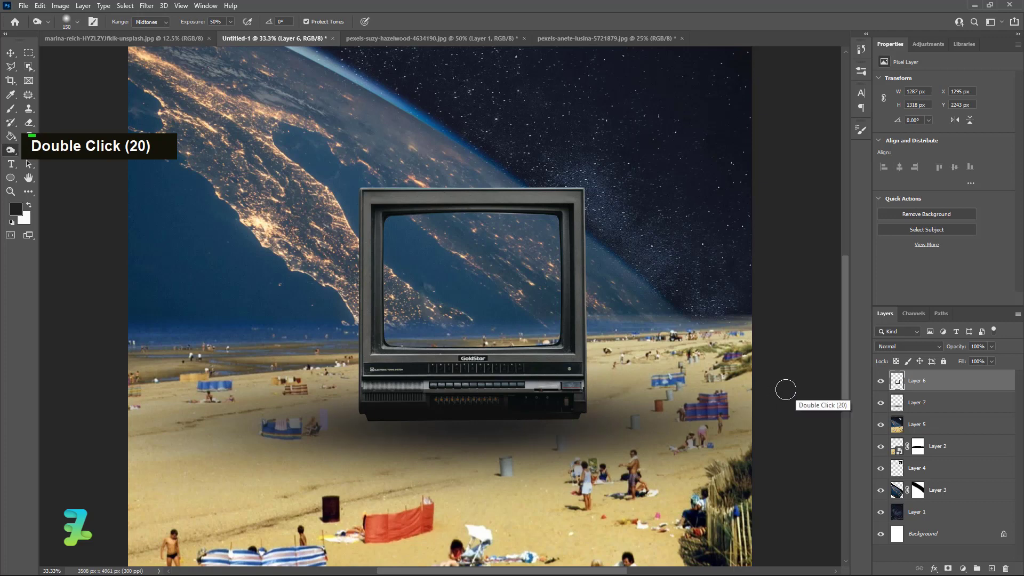
- Select the shadow layer, Layer 7, and ready the Eraser tool with a 200 px brush
{"action": "key", "text": "v"}
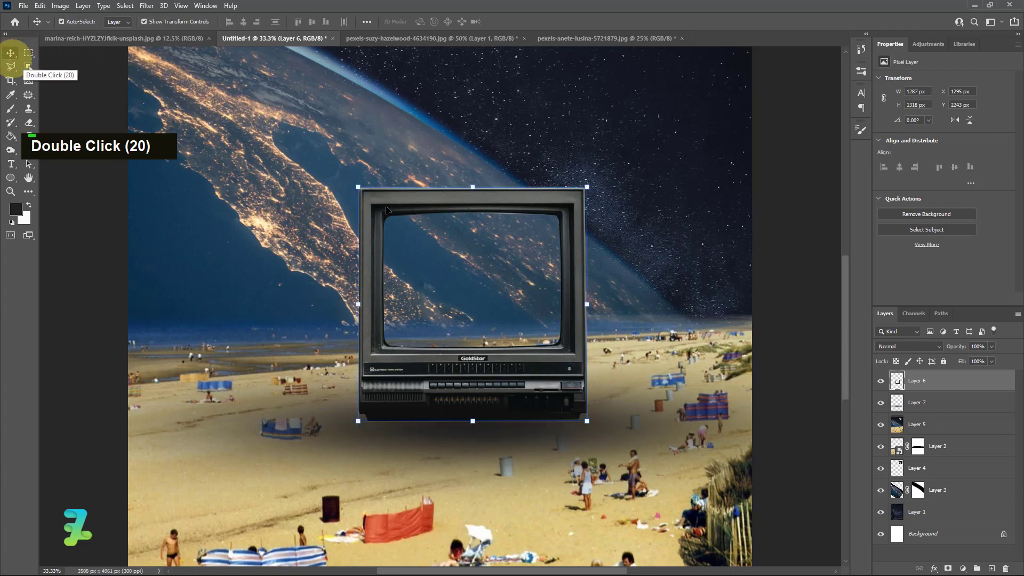
{"action": "left_click", "coordinate": [901, 406]}
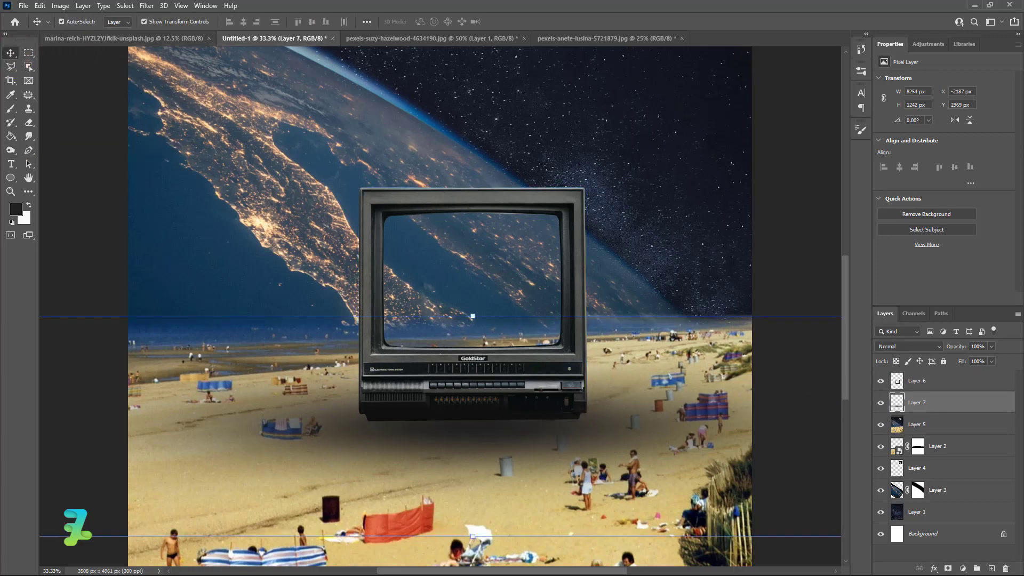
{"action": "left_click", "coordinate": [27, 123]}
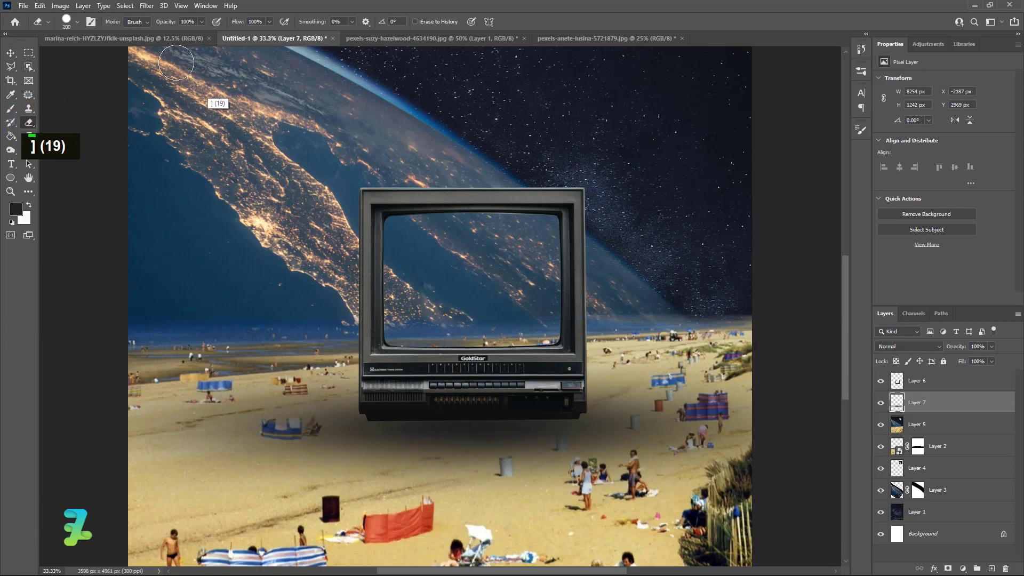
{"action": "left_click", "coordinate": [73, 19]}
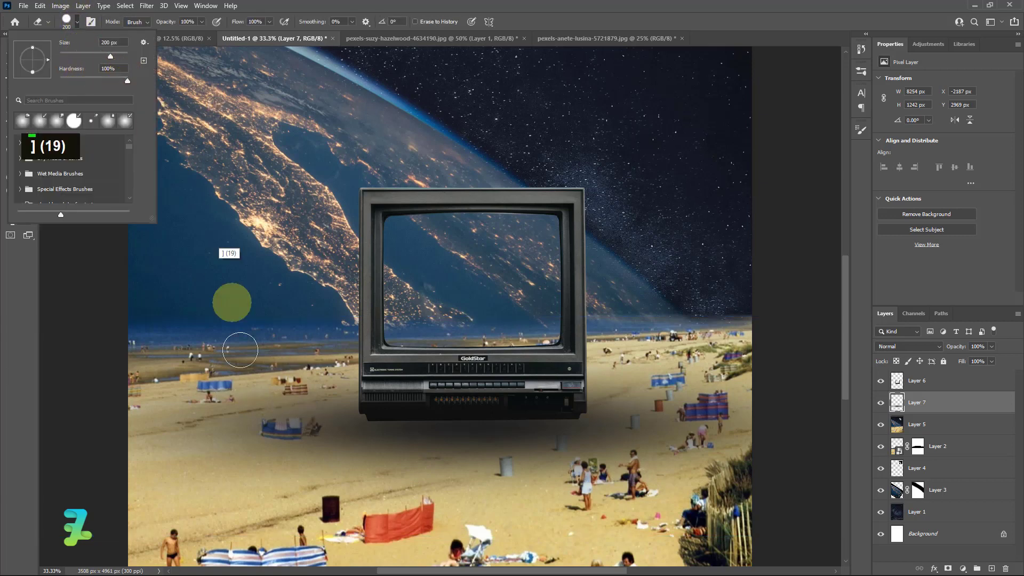
{"action": "left_click_drag", "start_coordinate": [261, 413], "coordinate": [251, 447]}
{"action": "key", "text": "ctrl+z"}
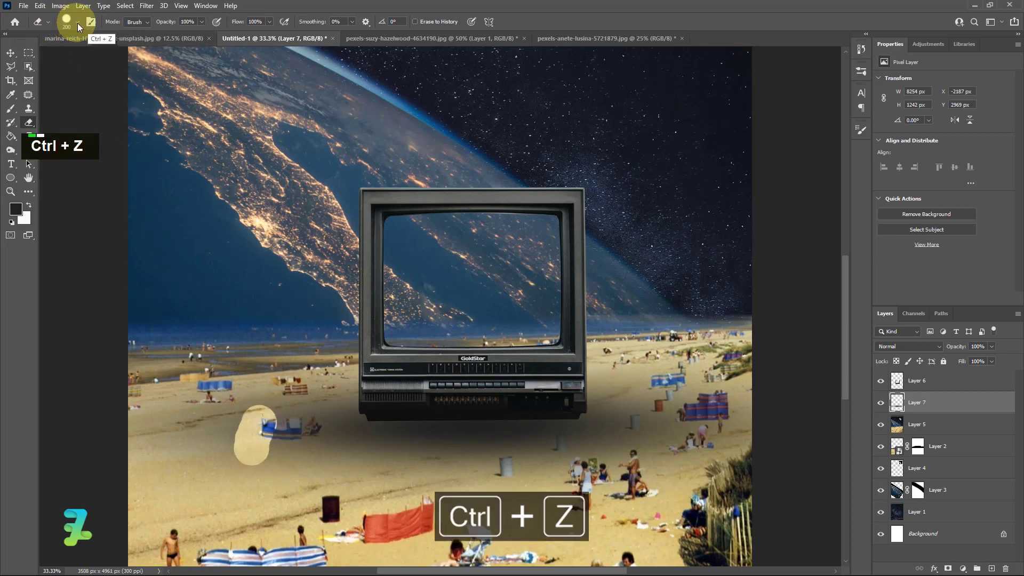
- Erase the outer parts of the shadow on both sides of the TV with a soft 600 px eraser at 0% hardness
{"action": "left_click", "coordinate": [77, 22]}
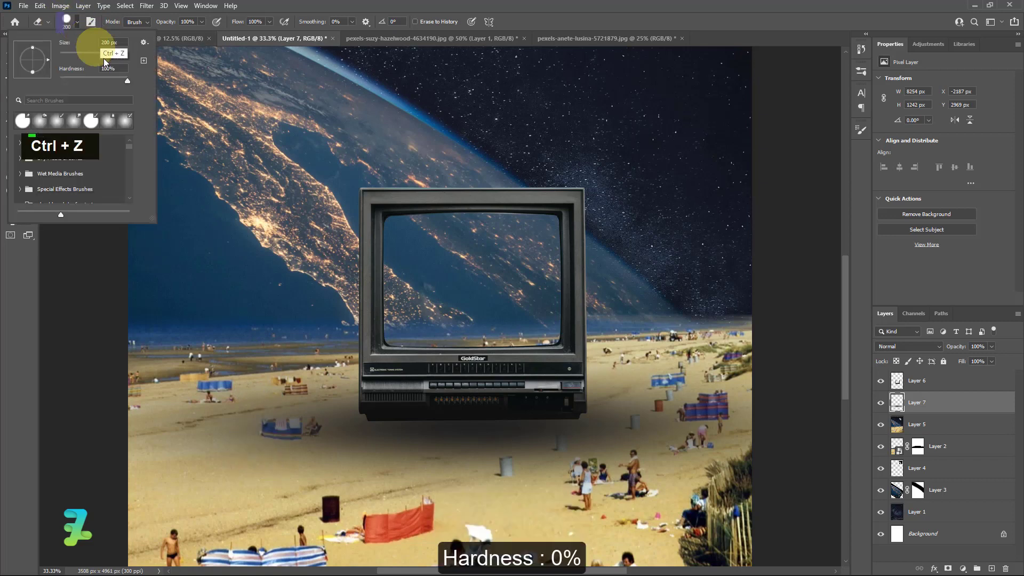
{"action": "left_click", "coordinate": [77, 23]}
{"action": "key", "text": "bracketright"}
{"action": "key", "text": "bracketright"}
{"action": "key", "text": "bracketright"}
{"action": "key", "text": "bracketright"}
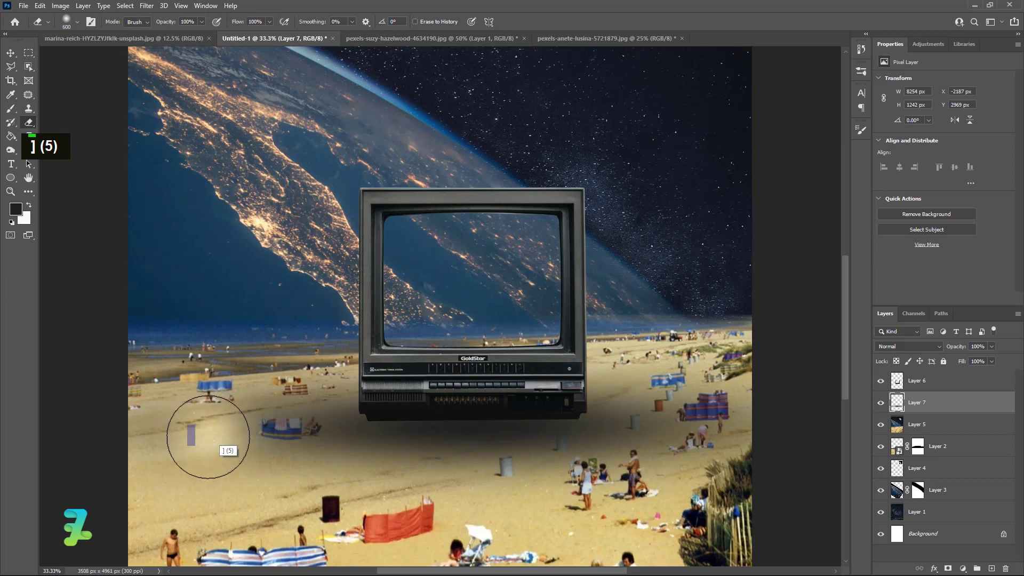
{"action": "mouse_move", "coordinate": [251, 394]}
{"action": "left_mouse_down"}
{"action": "mouse_move", "coordinate": [215, 440]}
{"action": "mouse_move", "coordinate": [155, 464]}
{"action": "mouse_move", "coordinate": [156, 440]}
{"action": "mouse_move", "coordinate": [127, 487]}
{"action": "left_mouse_up"}
{"action": "left_click_drag", "start_coordinate": [164, 416], "coordinate": [164, 505]}
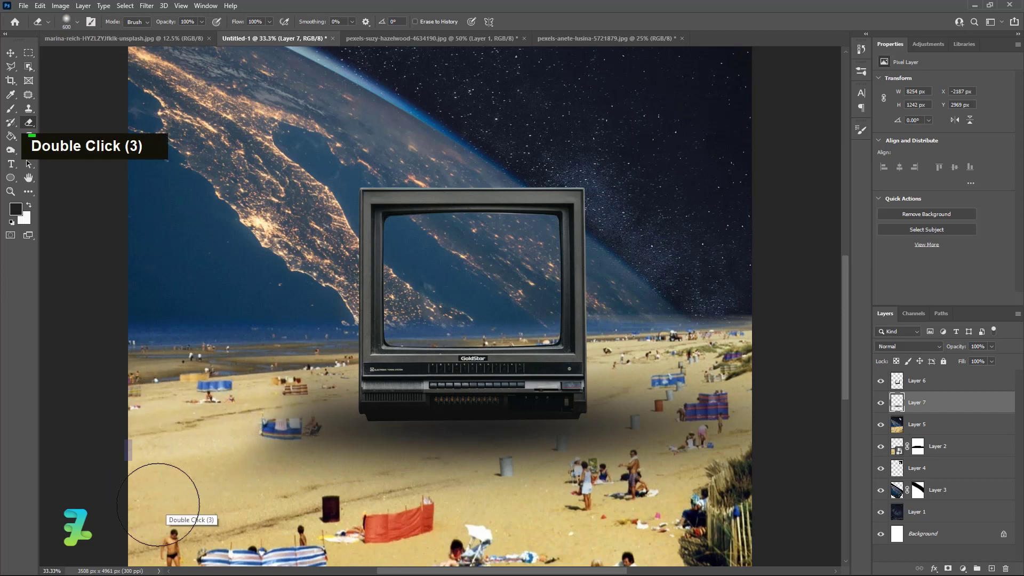
{"action": "mouse_move", "coordinate": [623, 463]}
{"action": "left_mouse_down"}
{"action": "mouse_move", "coordinate": [711, 464]}
{"action": "mouse_move", "coordinate": [788, 402]}
{"action": "left_mouse_up"}
{"action": "mouse_move", "coordinate": [705, 315]}
{"action": "left_mouse_down"}
{"action": "mouse_move", "coordinate": [729, 384]}
{"action": "mouse_move", "coordinate": [686, 418]}
{"action": "left_mouse_up"}
{"action": "mouse_move", "coordinate": [200, 368]}
{"action": "left_mouse_down"}
{"action": "mouse_move", "coordinate": [226, 498]}
{"action": "mouse_move", "coordinate": [245, 506]}
{"action": "mouse_move", "coordinate": [140, 433]}
{"action": "mouse_move", "coordinate": [267, 349]}
{"action": "mouse_move", "coordinate": [275, 331]}
{"action": "mouse_move", "coordinate": [124, 433]}
{"action": "mouse_move", "coordinate": [273, 495]}
{"action": "mouse_move", "coordinate": [419, 513]}
{"action": "mouse_move", "coordinate": [582, 503]}
{"action": "mouse_move", "coordinate": [787, 467]}
{"action": "left_mouse_up"}
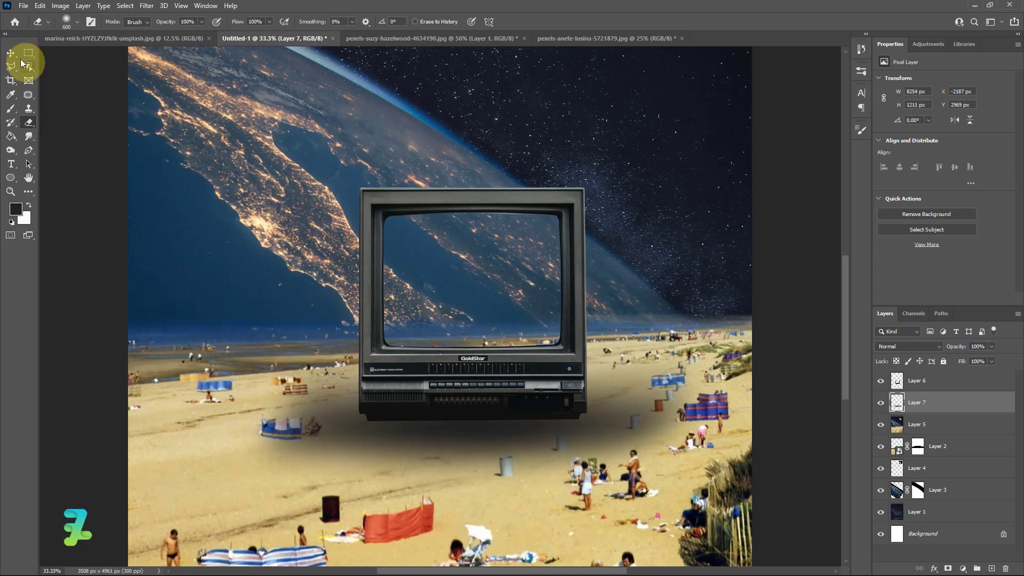
- Duplicate the shadow layer and move the copy above the TV layer, Layer 6
{"action": "left_click", "coordinate": [19, 61]}
{"action": "key", "text": "ctrl+j"}
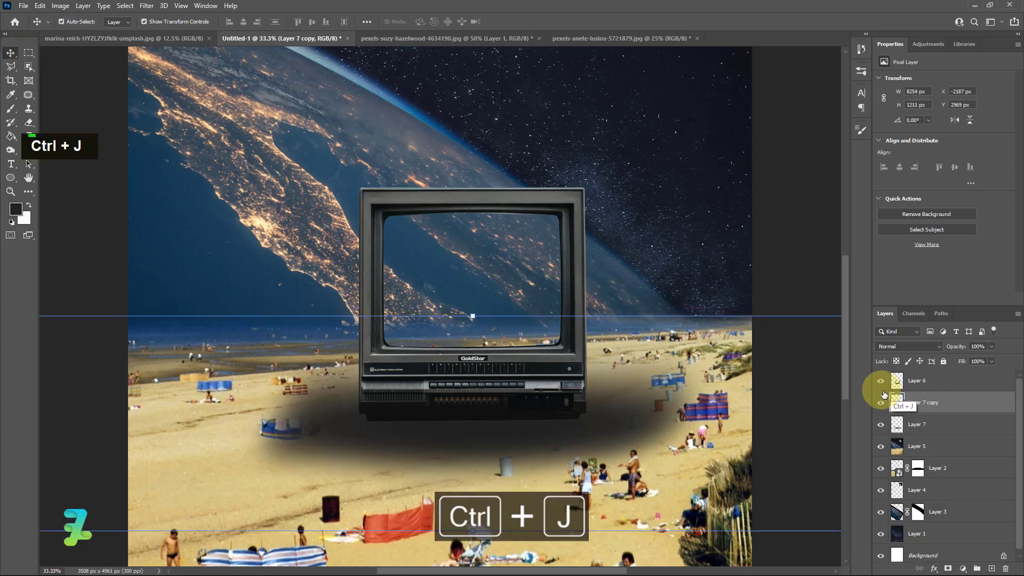
{"action": "left_click_drag", "start_coordinate": [902, 402], "coordinate": [901, 374]}
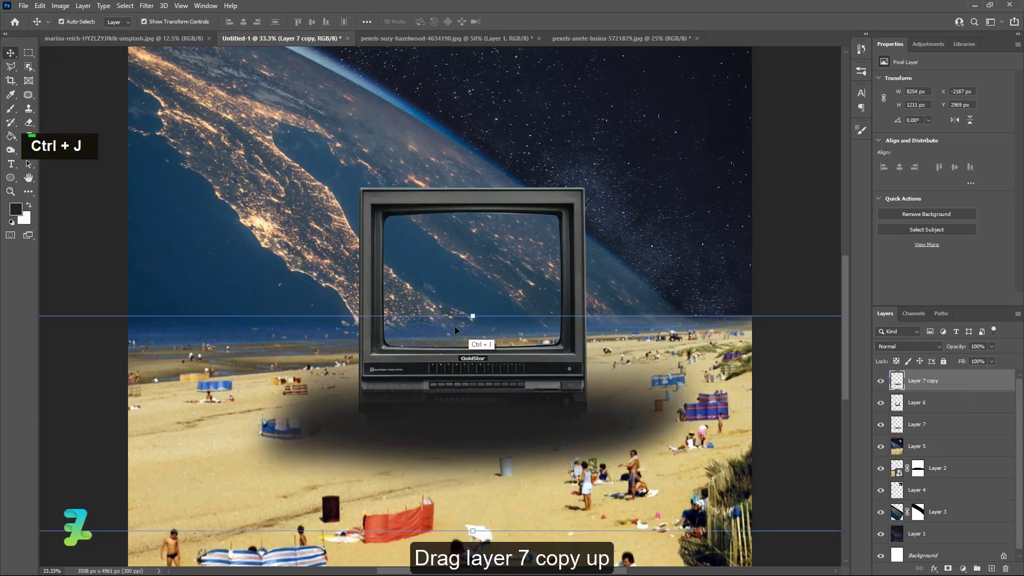
- Flatten the shadow copy to about 45.75% height, position it across the TV's bottom edge, and commit the transform
{"action": "left_click_drag", "start_coordinate": [474, 317], "coordinate": [472, 432]}
{"action": "left_click_drag", "start_coordinate": [471, 488], "coordinate": [482, 421]}
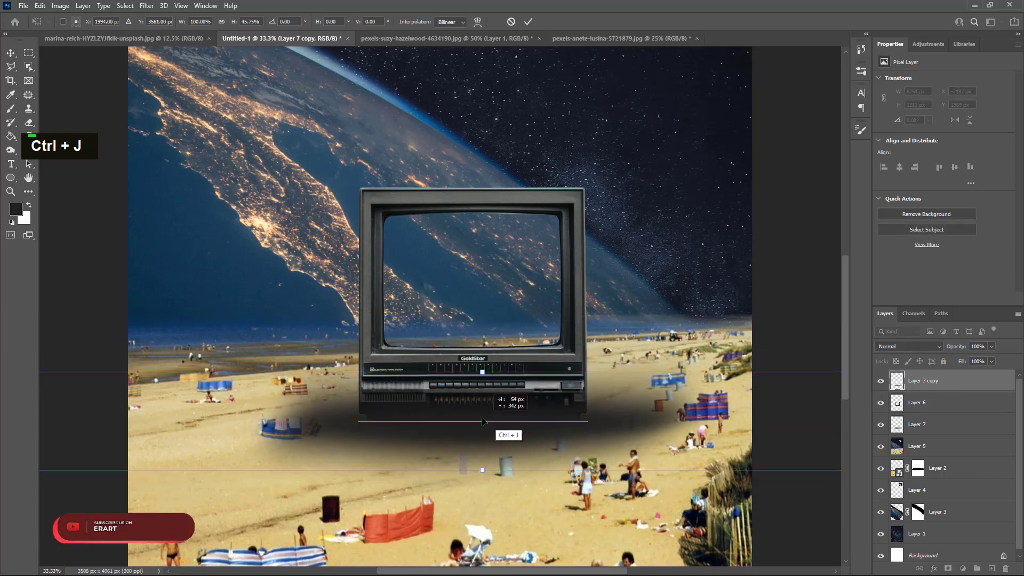
{"action": "left_click", "coordinate": [28, 123]}
{"action": "mouse_move", "coordinate": [711, 429]}
{"action": "left_mouse_down"}
{"action": "mouse_move", "coordinate": [638, 496]}
{"action": "mouse_move", "coordinate": [530, 515]}
{"action": "mouse_move", "coordinate": [677, 429]}
{"action": "mouse_move", "coordinate": [635, 453]}
{"action": "mouse_move", "coordinate": [543, 479]}
{"action": "left_mouse_up"}
{"action": "key", "text": "ctrl+z"}
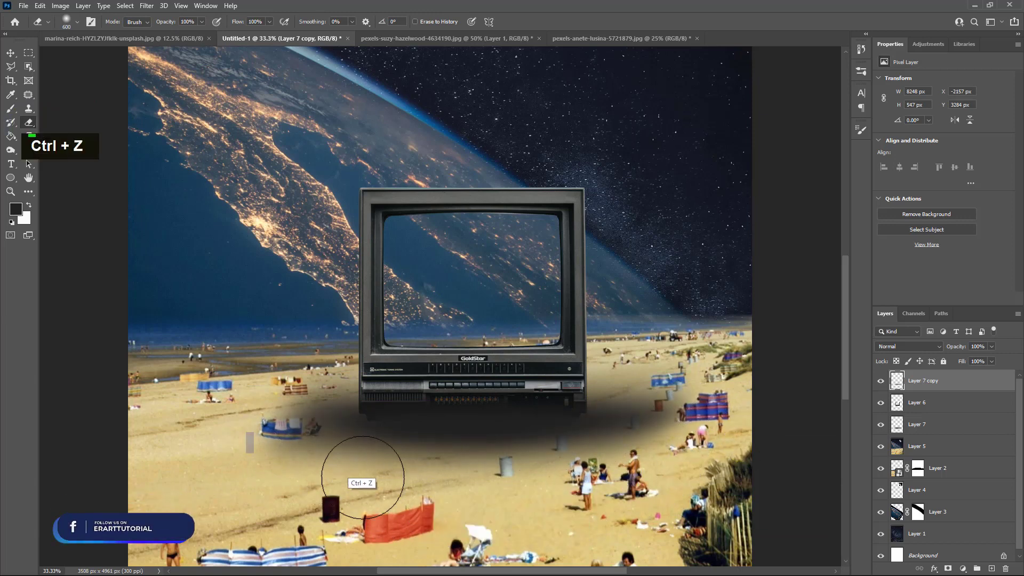
{"action": "double_click", "coordinate": [312, 474]}
{"action": "key", "text": "ctrl+z"}
{"action": "key", "text": "ctrl+z"}
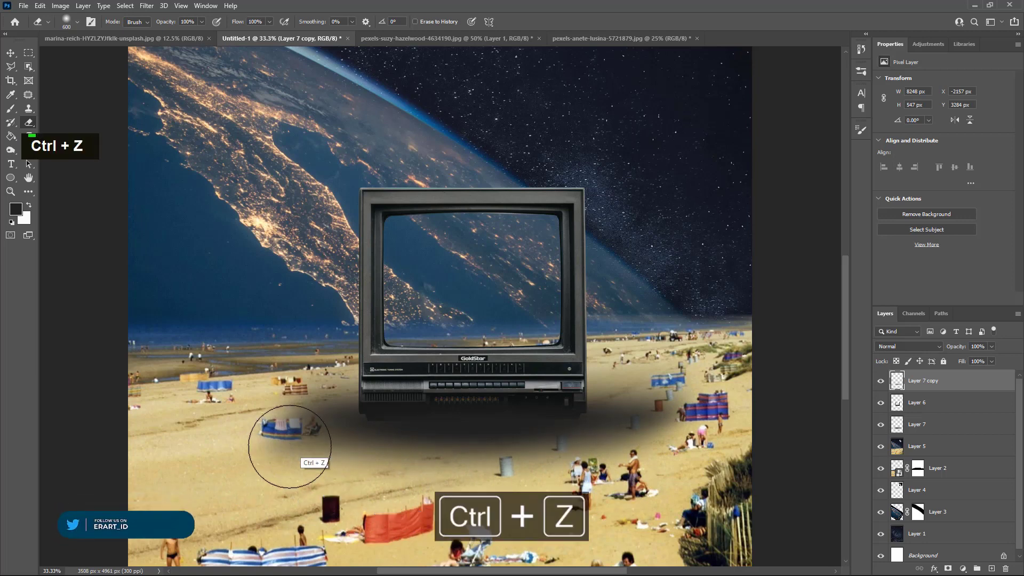
{"action": "key", "text": "ctrl+z"}
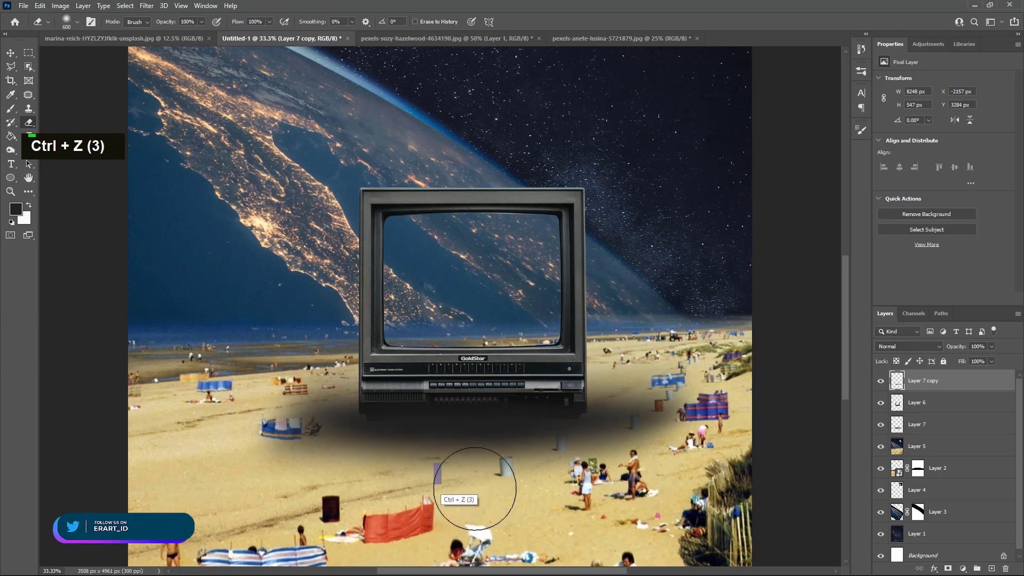
{"action": "double_click", "coordinate": [525, 501]}
{"action": "double_click", "coordinate": [517, 495]}
{"action": "double_click", "coordinate": [517, 495]}
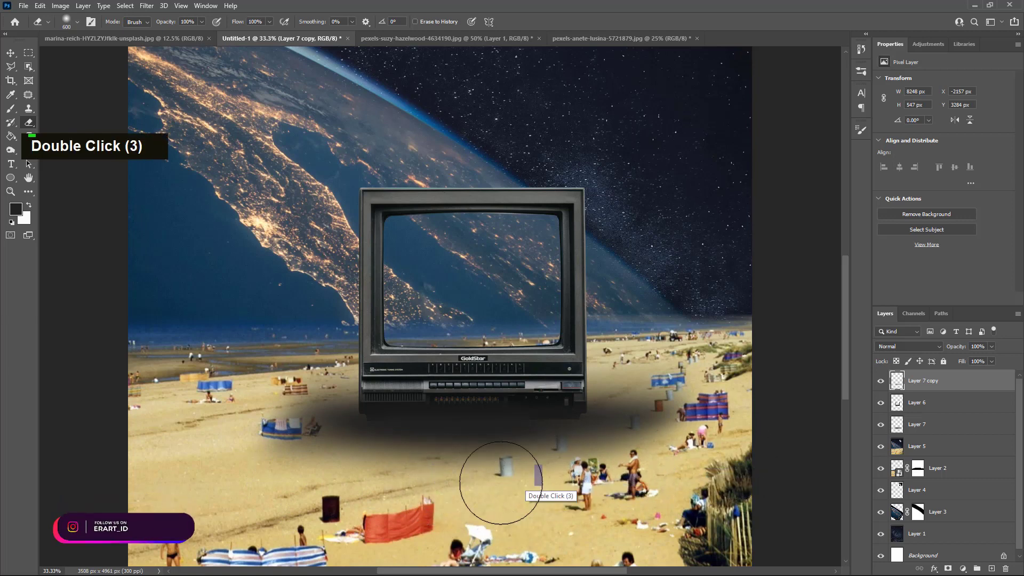
{"action": "key", "text": "ctrl+z"}
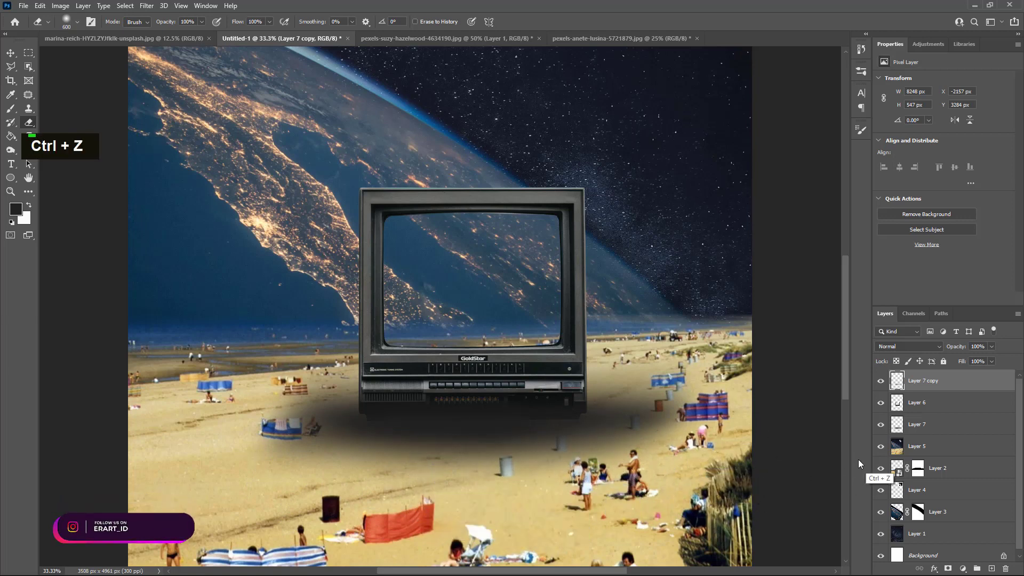
- Move Layer 5 above the shadow layer, Layer 7, and add a mask to it from a selection of the TV layer, Layer 6
{"action": "left_click_drag", "start_coordinate": [894, 452], "coordinate": [918, 414]}
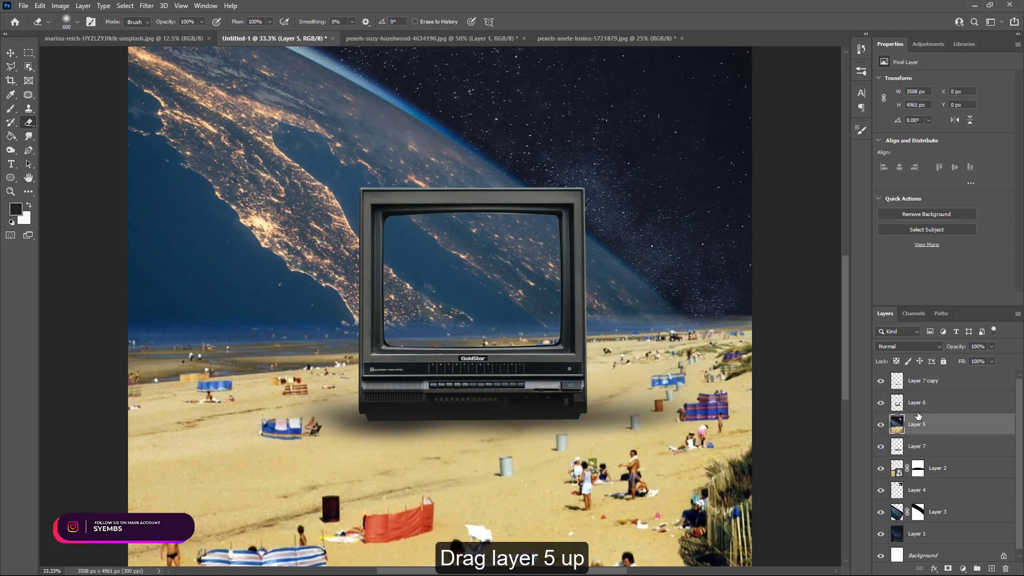
{"action": "left_click", "coordinate": [897, 402], "text": "ctrl"}
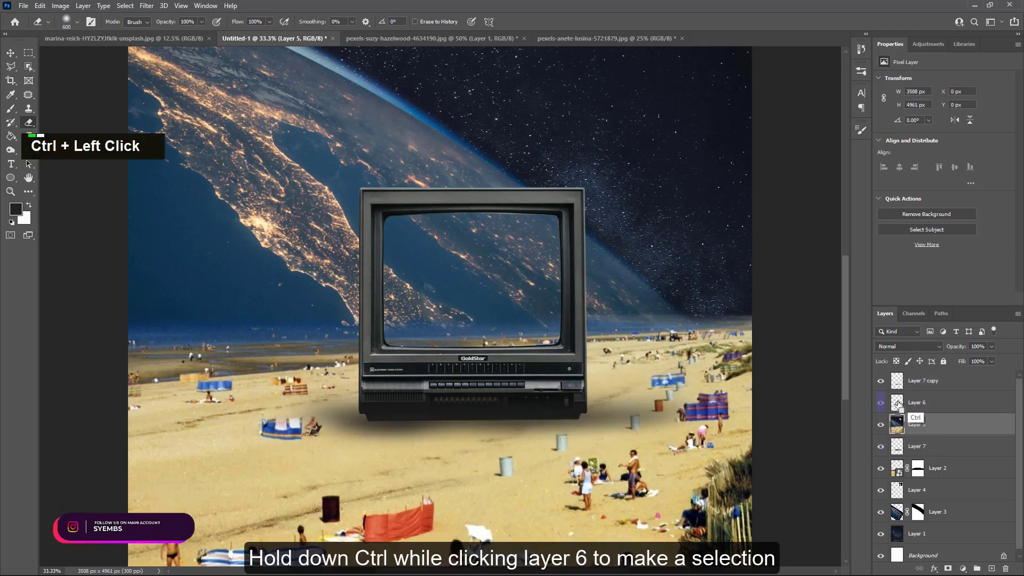
{"action": "left_click", "coordinate": [948, 568]}
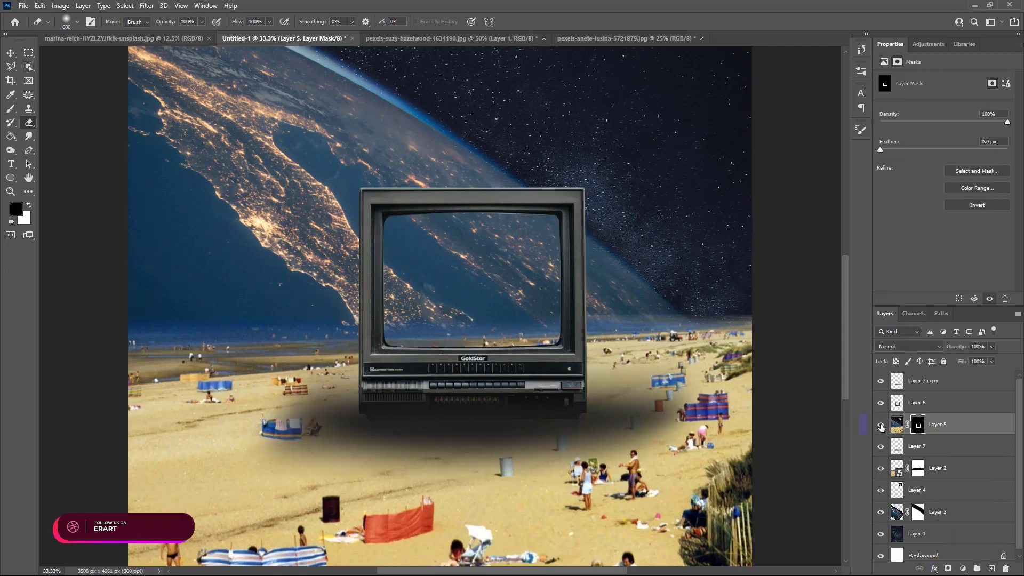
- Add a Curves adjustment clipped to Layer 5 and raise its midpoint to input 85, output 138
{"action": "key", "text": "ctrl+m"}
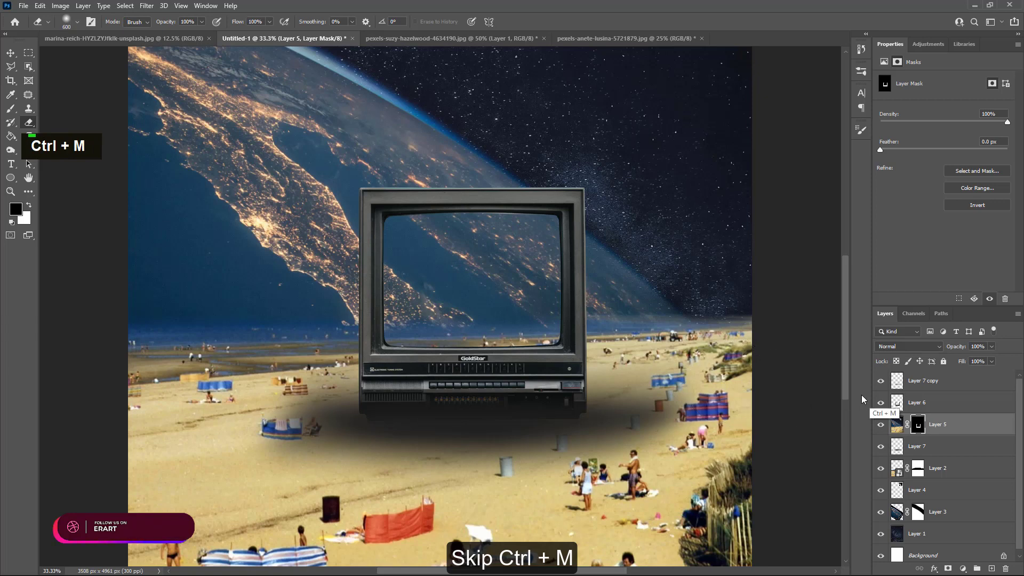
{"action": "left_click", "coordinate": [962, 568]}
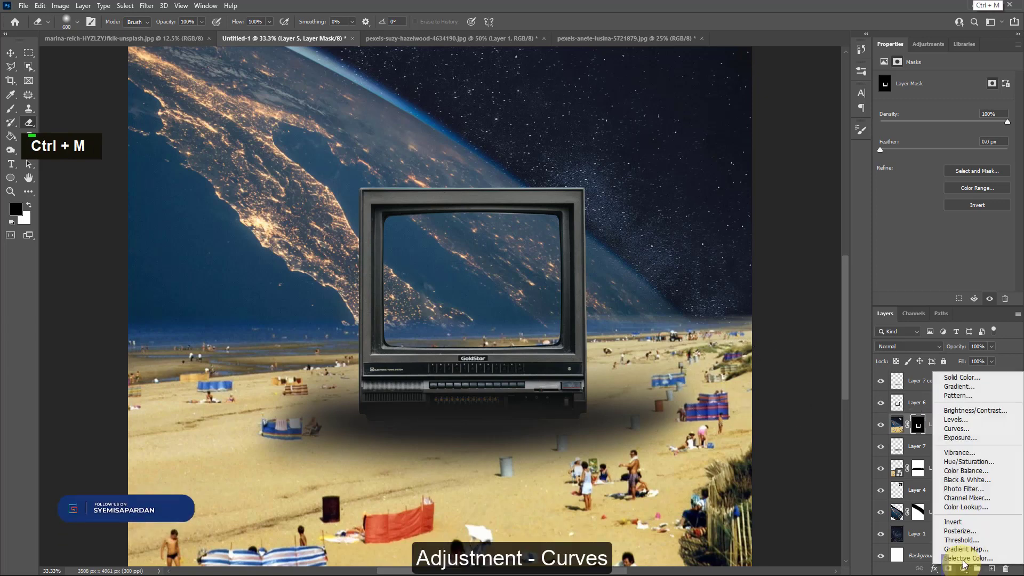
{"action": "left_click", "coordinate": [957, 429]}
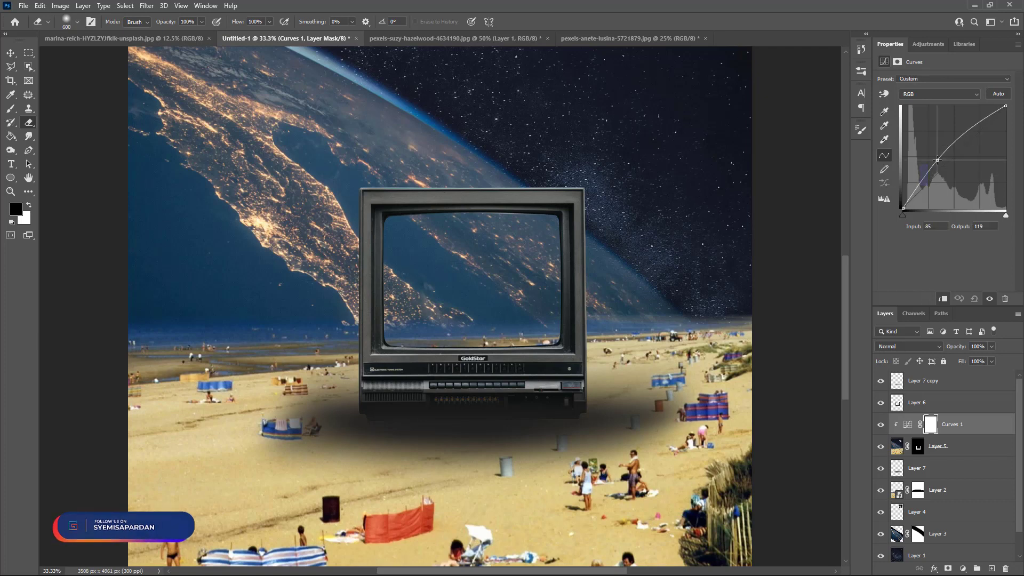
{"action": "left_click_drag", "start_coordinate": [936, 160], "coordinate": [937, 153]}
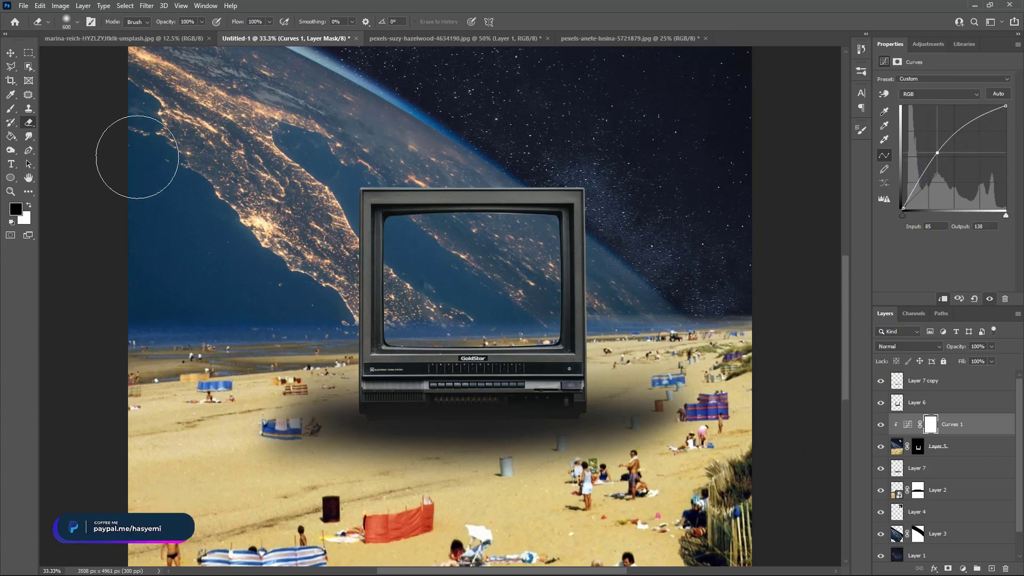
- Invert the layer mask of Layer 5
{"action": "left_click", "coordinate": [11, 55]}
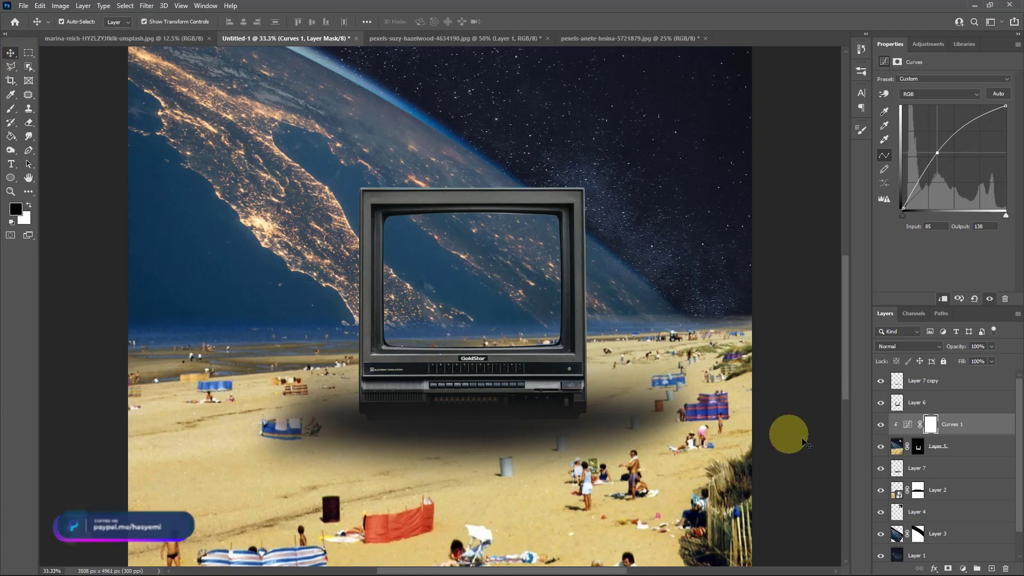
{"action": "left_click", "coordinate": [918, 446]}
{"action": "key", "text": "ctrl+i"}
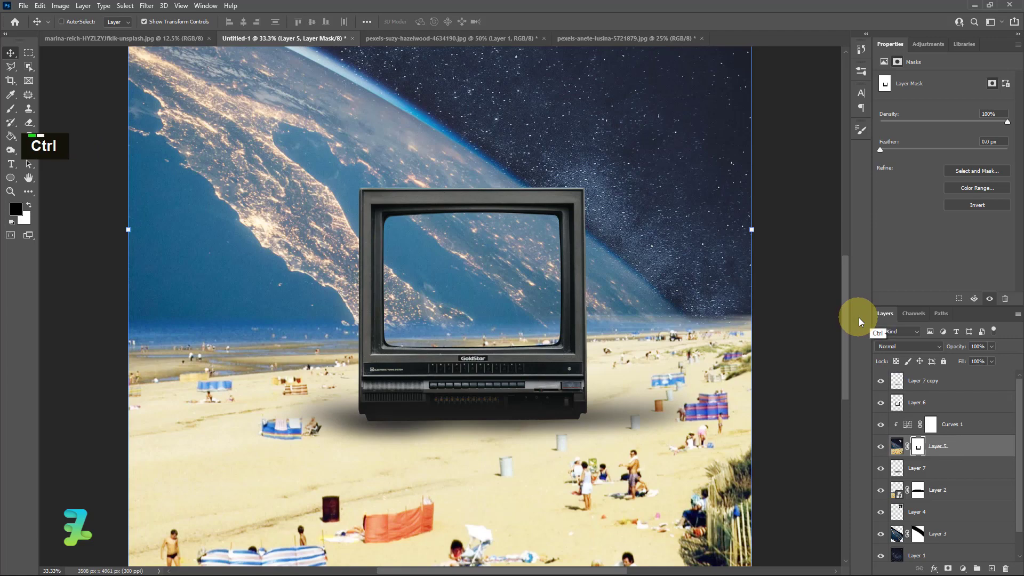
- Paint black on Layer 5's mask over the sky, Earth and beach around the TV with a soft 1800 px brush
{"action": "key", "text": "ctrl+minus"}
{"action": "key", "text": "ctrl+minus"}
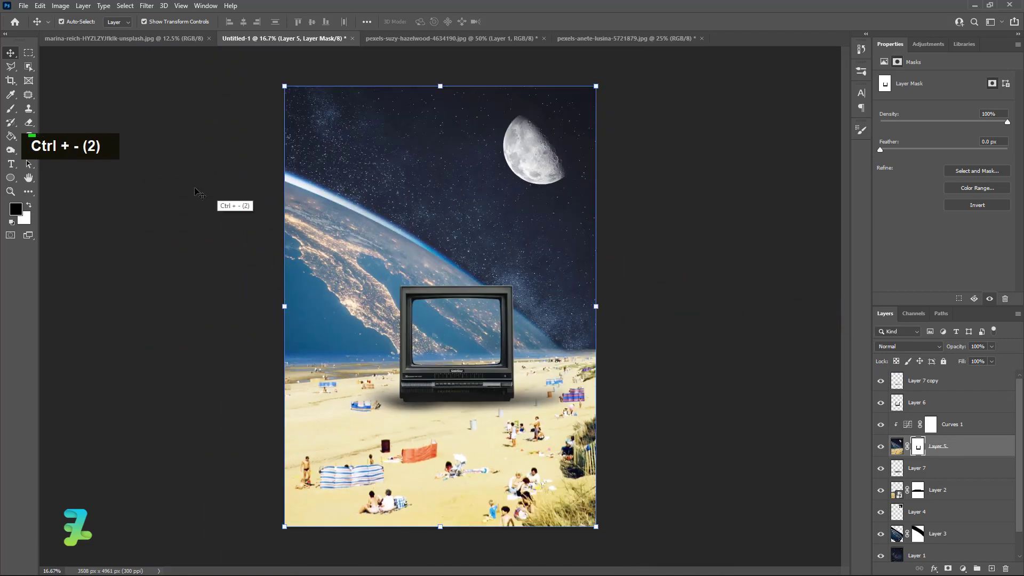
{"action": "left_click", "coordinate": [10, 109]}
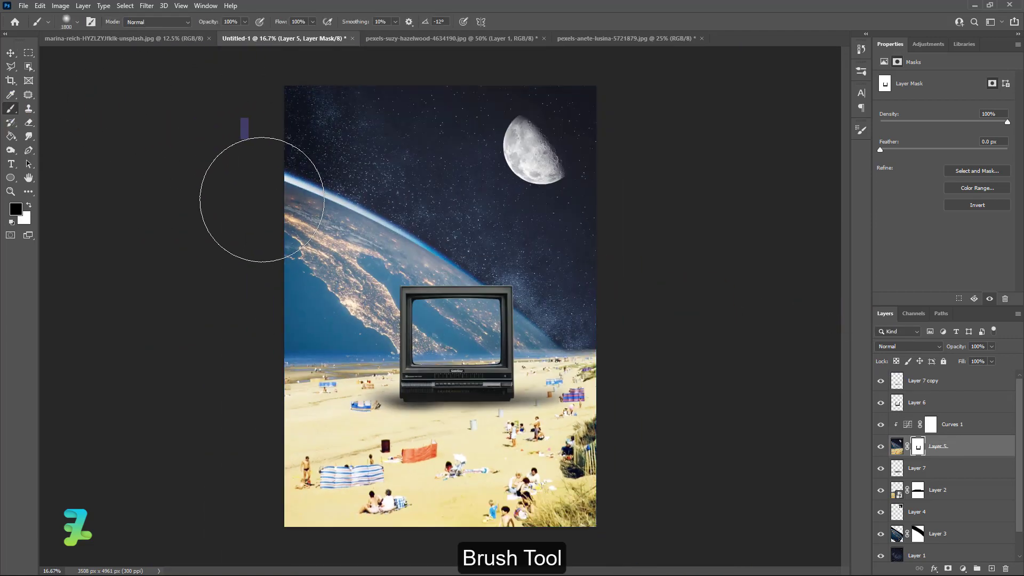
{"action": "mouse_move", "coordinate": [291, 184]}
{"action": "left_mouse_down"}
{"action": "mouse_move", "coordinate": [298, 428]}
{"action": "mouse_move", "coordinate": [319, 357]}
{"action": "mouse_move", "coordinate": [302, 488]}
{"action": "mouse_move", "coordinate": [318, 553]}
{"action": "mouse_move", "coordinate": [662, 514]}
{"action": "mouse_move", "coordinate": [358, 505]}
{"action": "left_mouse_up"}
{"action": "mouse_move", "coordinate": [634, 440]}
{"action": "left_mouse_down"}
{"action": "mouse_move", "coordinate": [649, 318]}
{"action": "mouse_move", "coordinate": [630, 269]}
{"action": "mouse_move", "coordinate": [628, 411]}
{"action": "mouse_move", "coordinate": [616, 281]}
{"action": "mouse_move", "coordinate": [645, 432]}
{"action": "left_mouse_up"}
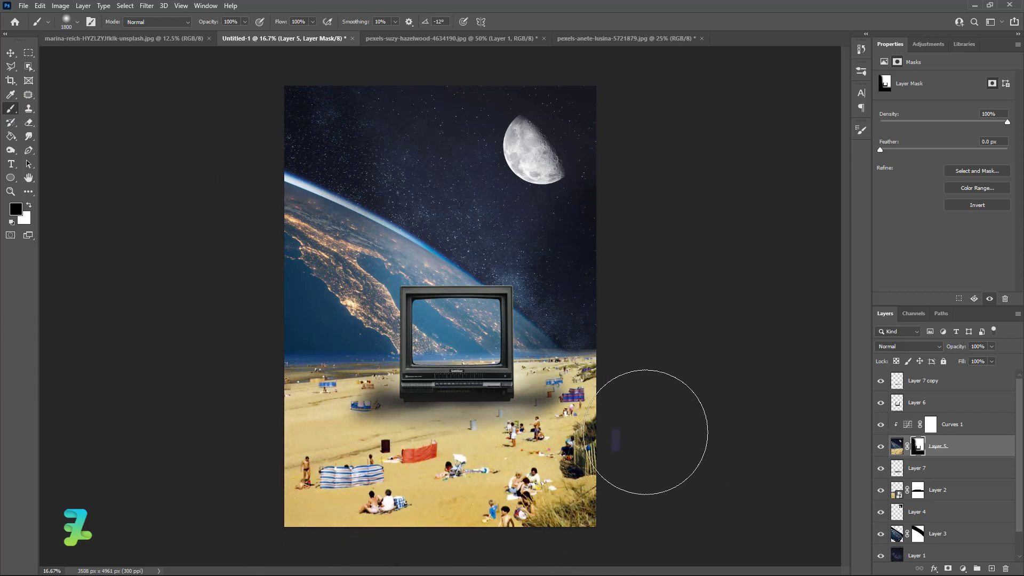
{"action": "mouse_move", "coordinate": [485, 119]}
{"action": "left_mouse_down"}
{"action": "mouse_move", "coordinate": [245, 137]}
{"action": "mouse_move", "coordinate": [624, 187]}
{"action": "mouse_move", "coordinate": [493, 187]}
{"action": "mouse_move", "coordinate": [596, 248]}
{"action": "left_mouse_up"}
{"action": "double_click", "coordinate": [581, 269]}
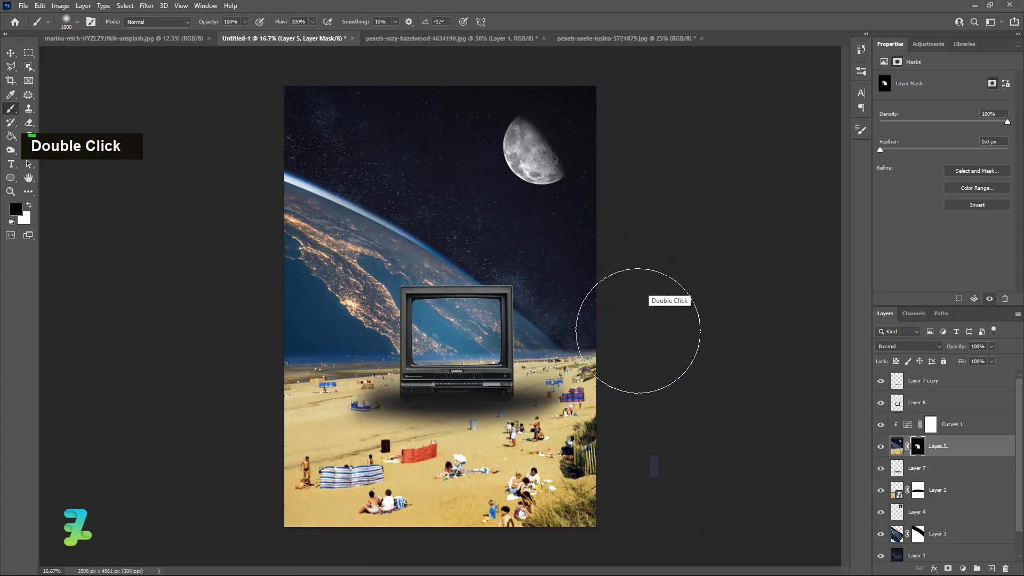
- Raise the Curves 1 point to input 50, output 184, and paint black on its mask around the TV
{"action": "left_click", "coordinate": [933, 423]}
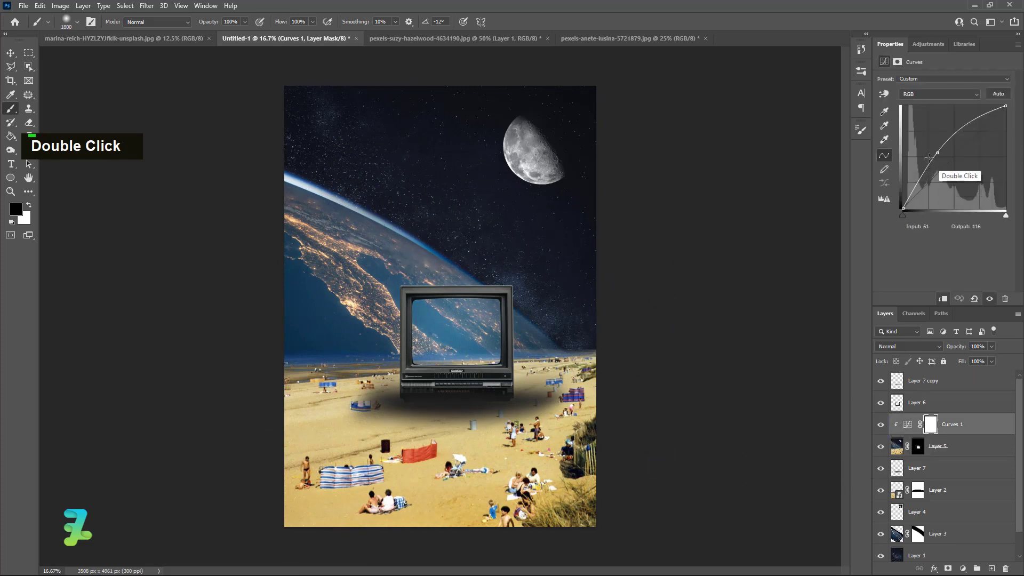
{"action": "left_click_drag", "start_coordinate": [934, 153], "coordinate": [924, 133]}
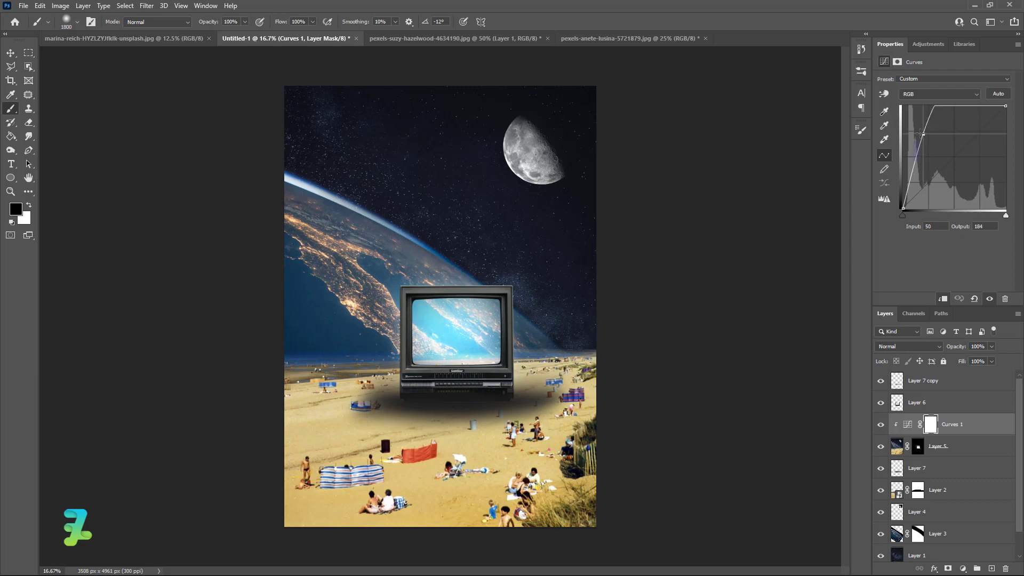
{"action": "mouse_move", "coordinate": [573, 235]}
{"action": "left_mouse_down"}
{"action": "mouse_move", "coordinate": [612, 260]}
{"action": "mouse_move", "coordinate": [635, 362]}
{"action": "mouse_move", "coordinate": [623, 459]}
{"action": "mouse_move", "coordinate": [595, 502]}
{"action": "mouse_move", "coordinate": [599, 417]}
{"action": "mouse_move", "coordinate": [527, 518]}
{"action": "left_mouse_up"}
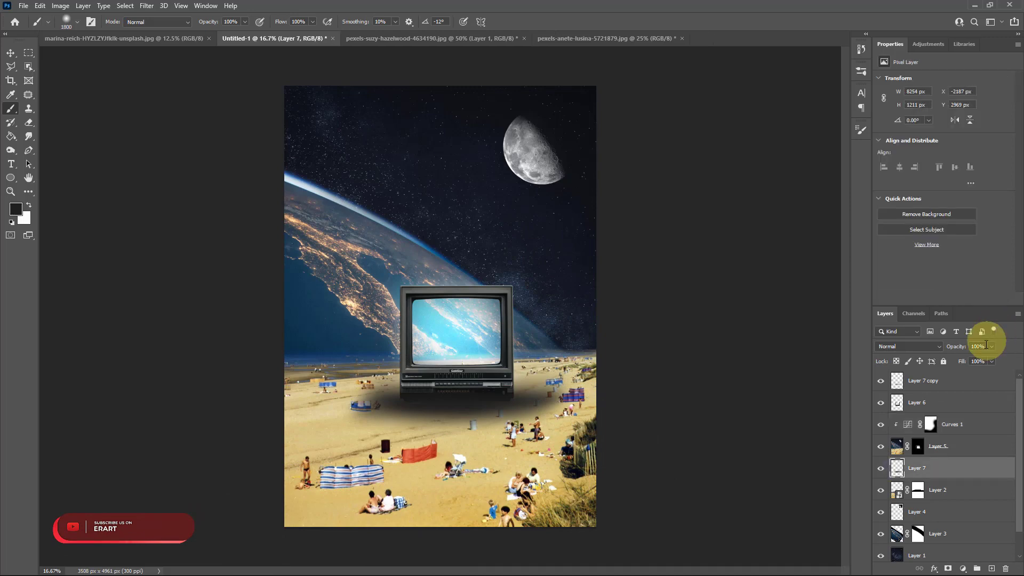
- Lower the opacity of the shadow on Layer 7 and set the opacity of Layer 7 copy to 45%
{"action": "mouse_move", "coordinate": [990, 357]}
{"action": "left_mouse_down"}
{"action": "mouse_move", "coordinate": [958, 354]}
{"action": "mouse_move", "coordinate": [964, 362]}
{"action": "mouse_move", "coordinate": [952, 366]}
{"action": "left_mouse_up"}
{"action": "left_click", "coordinate": [898, 379]}
{"action": "left_click", "coordinate": [989, 356]}
{"action": "left_click", "coordinate": [793, 292]}
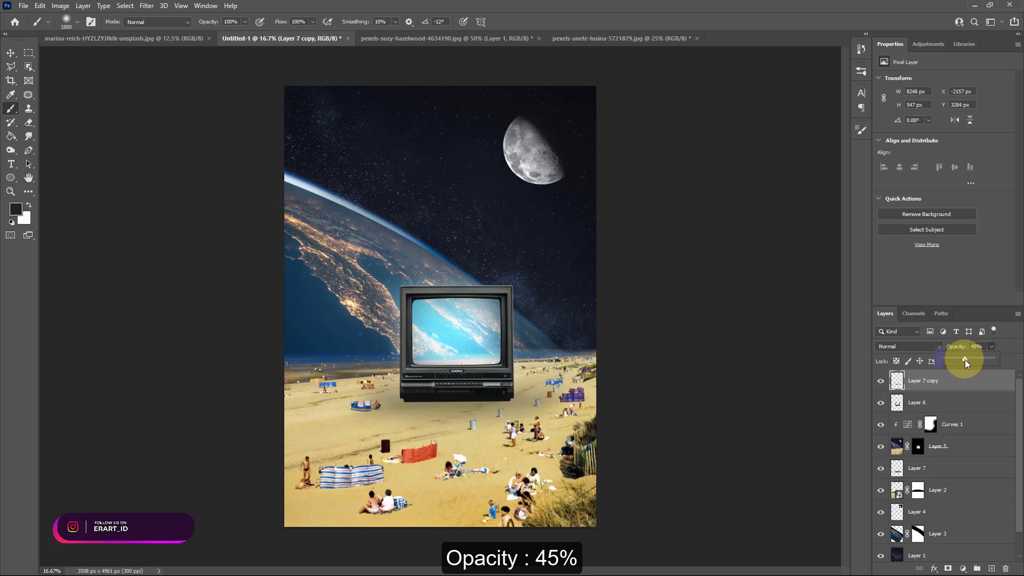
- Stamp all visible layers into a new merged layer above Layer 7 copy
{"action": "left_click", "coordinate": [11, 55]}
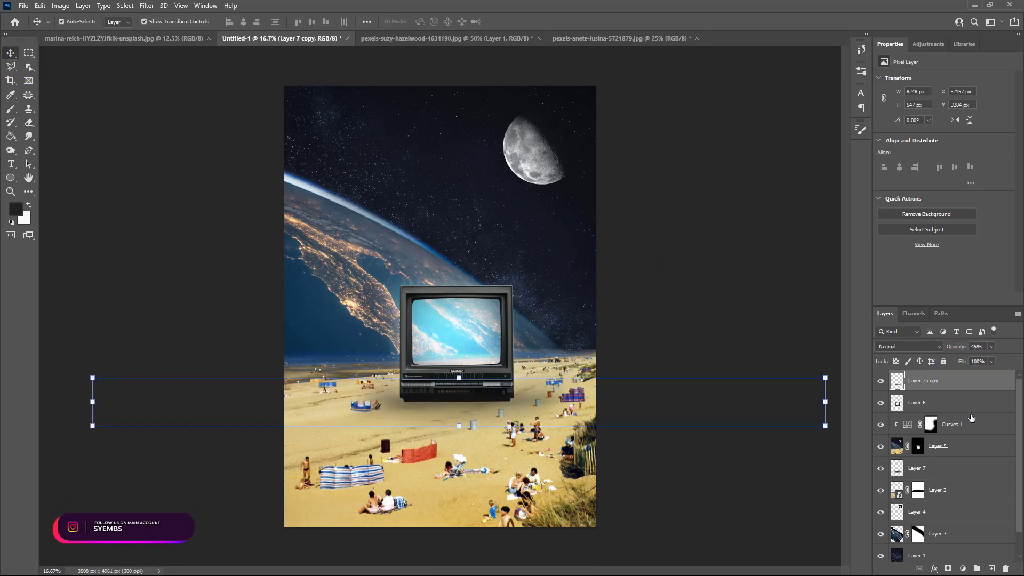
{"action": "scroll", "coordinate": [971, 413], "scroll_direction": "up", "scroll_amount": 2}
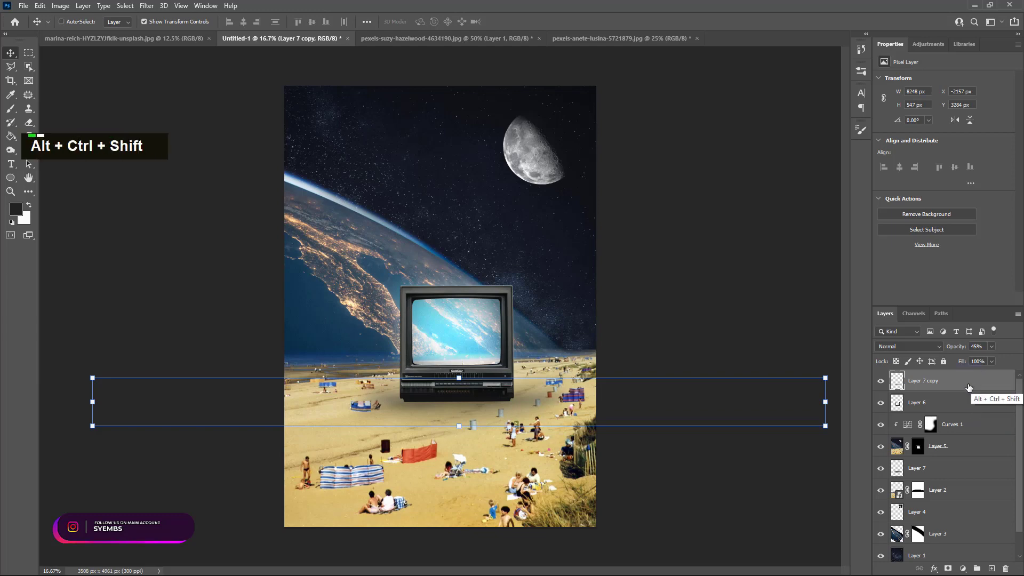
{"action": "key", "text": "ctrl+shift+alt+e"}
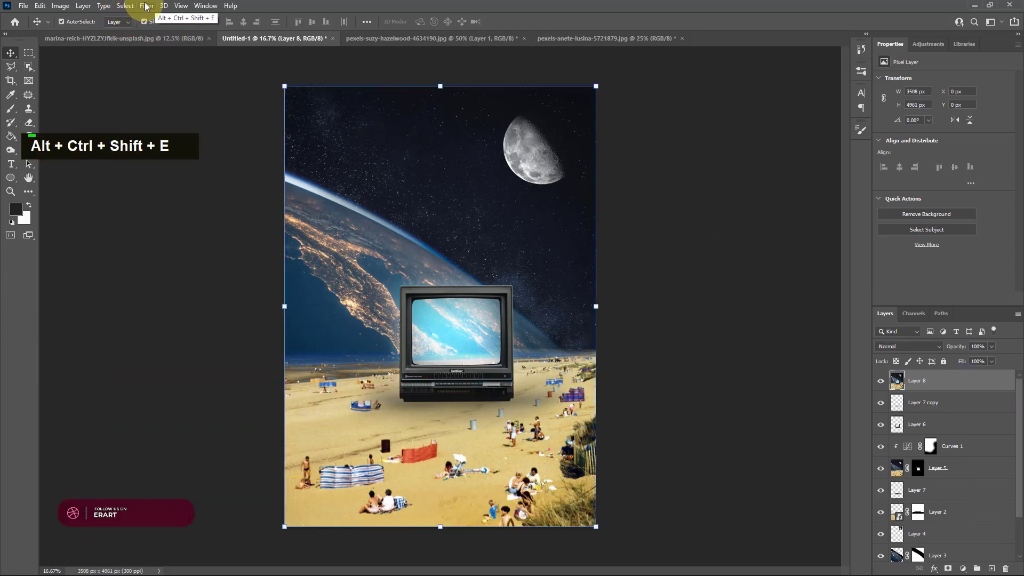
- Apply Add Noise to the merged layer with an amount of 13.46%, Gaussian distribution and Monochromatic enabled
{"action": "left_click", "coordinate": [146, 6]}
{"action": "mouse_move", "coordinate": [227, 172]}
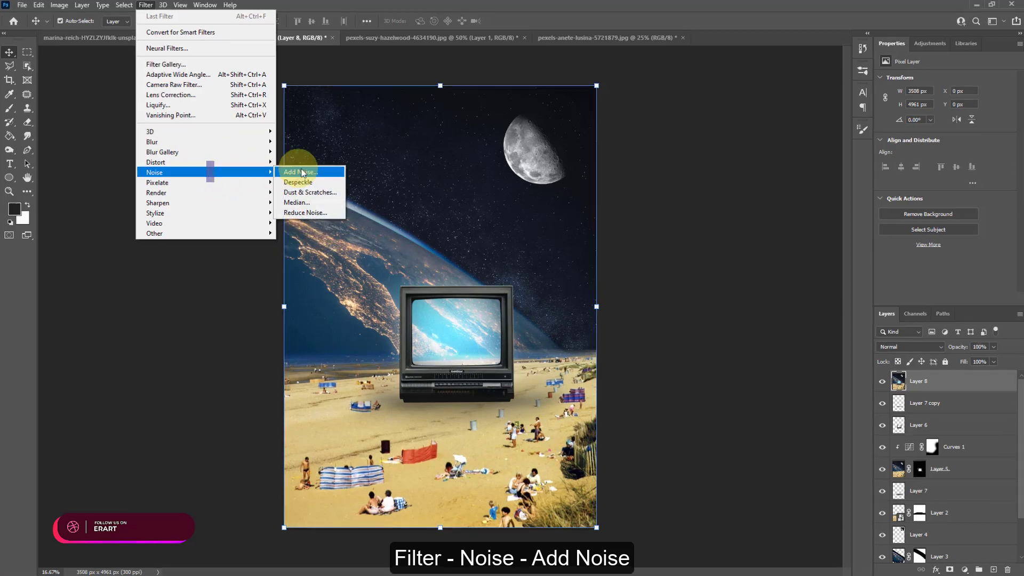
{"action": "left_click", "coordinate": [298, 172]}
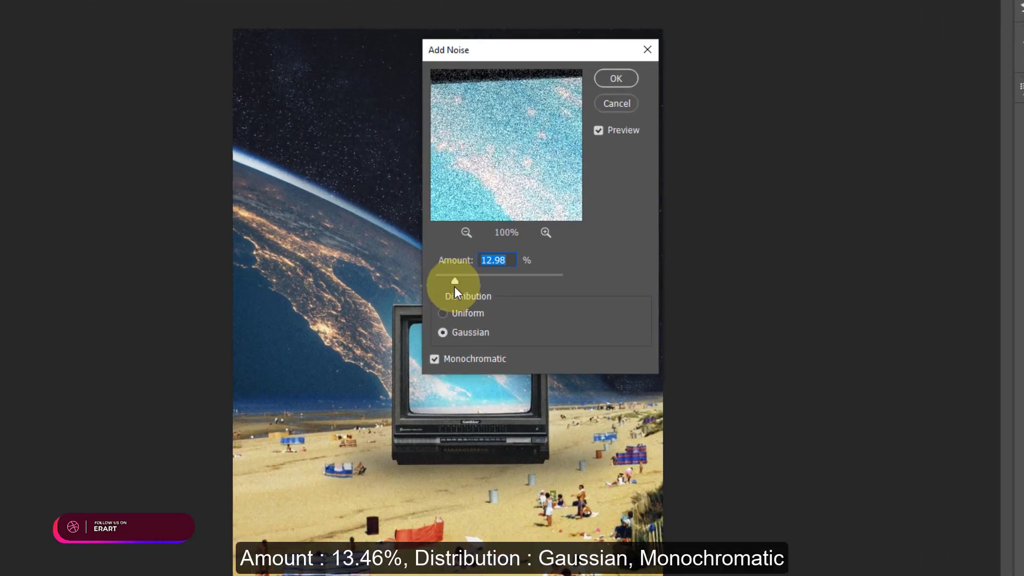
{"action": "left_click_drag", "start_coordinate": [454, 286], "coordinate": [471, 275]}
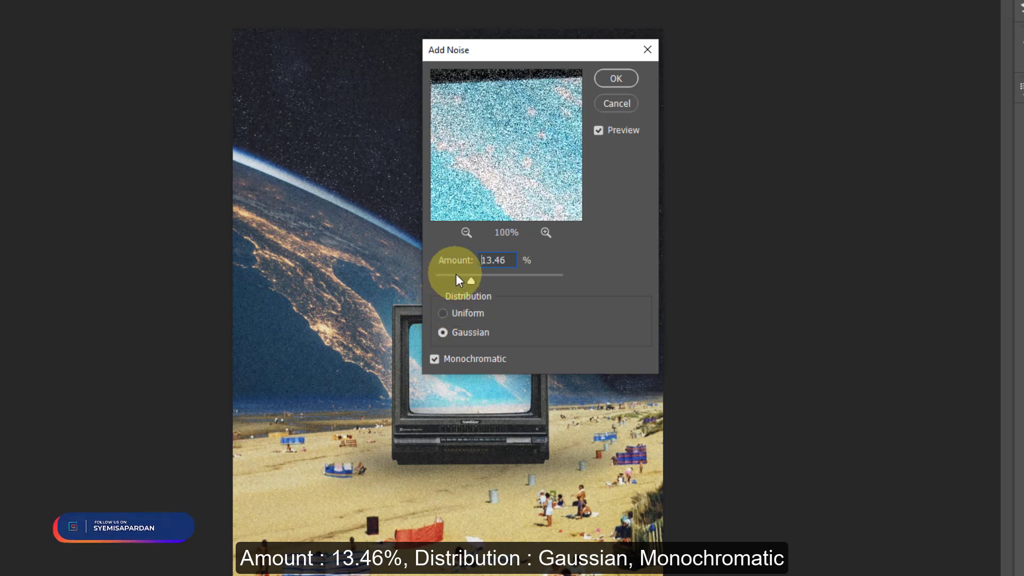
{"action": "left_click", "coordinate": [456, 275]}
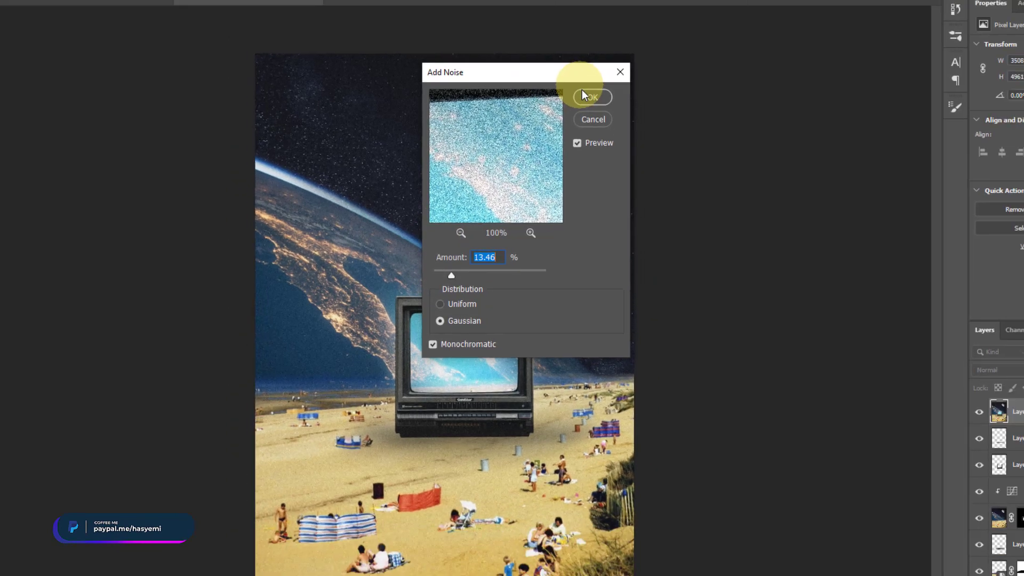
{"action": "left_click", "coordinate": [615, 78]}
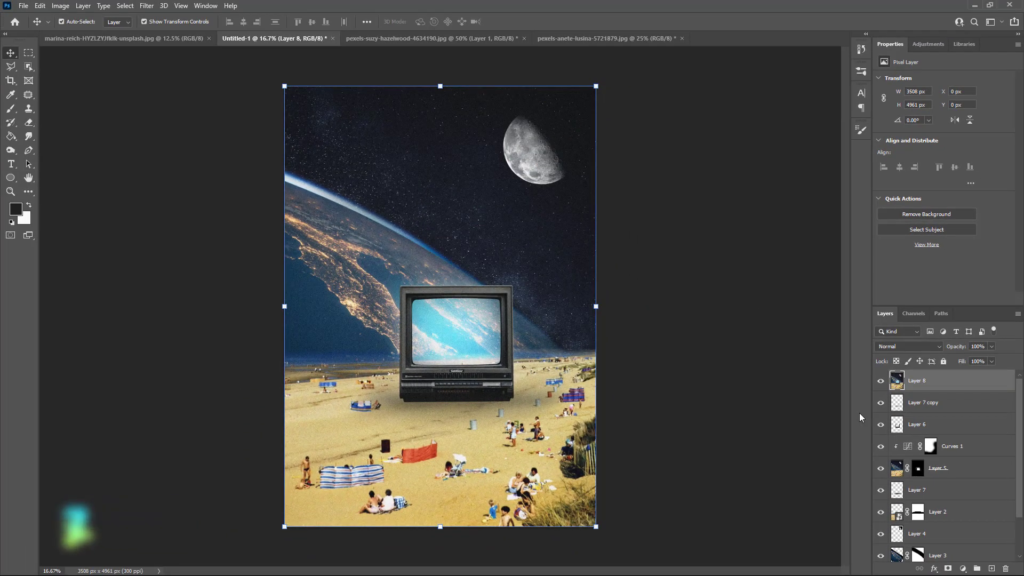
- Add a Photo Filter adjustment layer with Warming Filter (85) and set its density to 9%
{"action": "left_click", "coordinate": [964, 569]}
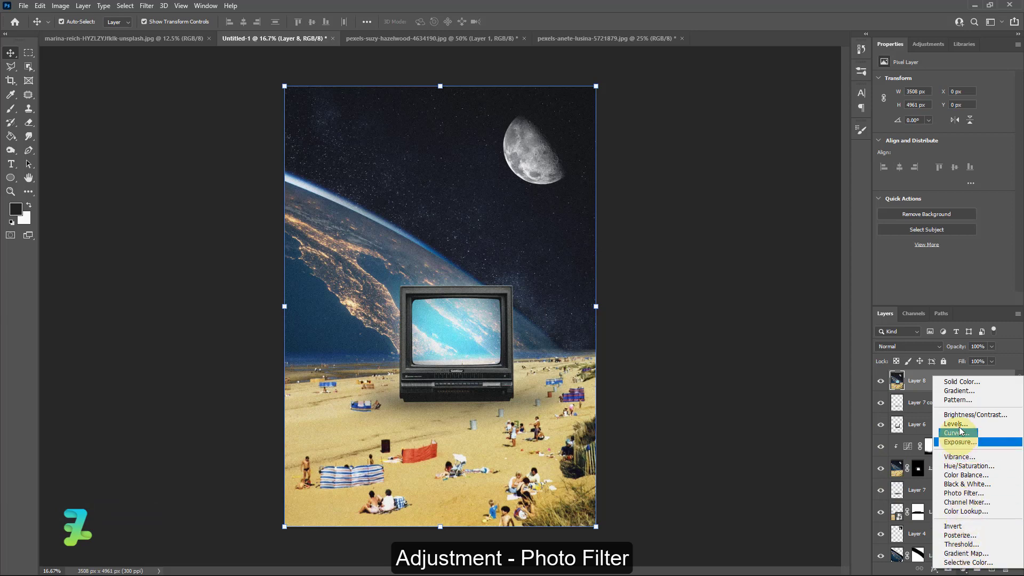
{"action": "left_click", "coordinate": [963, 494]}
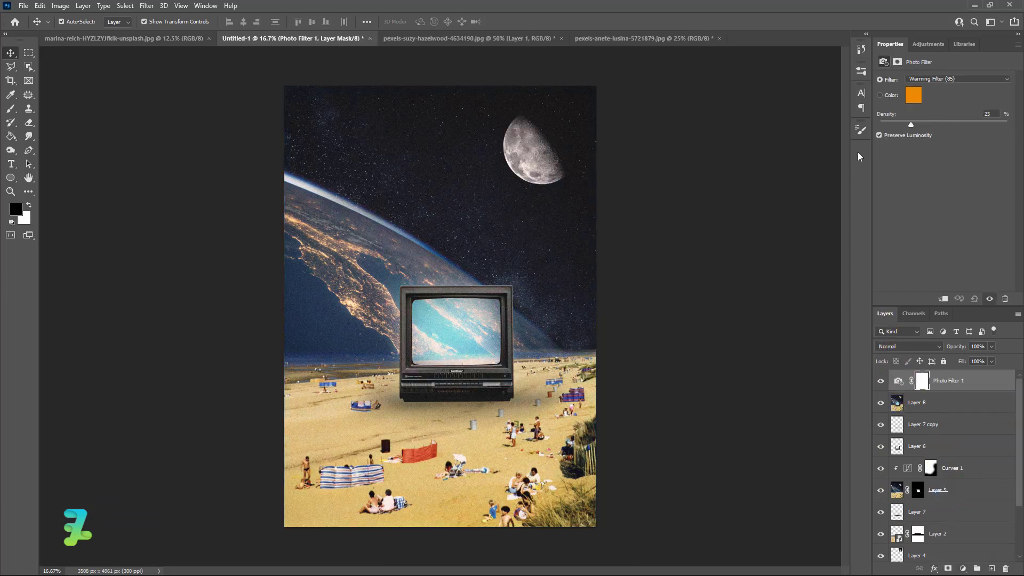
{"action": "left_click_drag", "start_coordinate": [874, 114], "coordinate": [888, 145]}
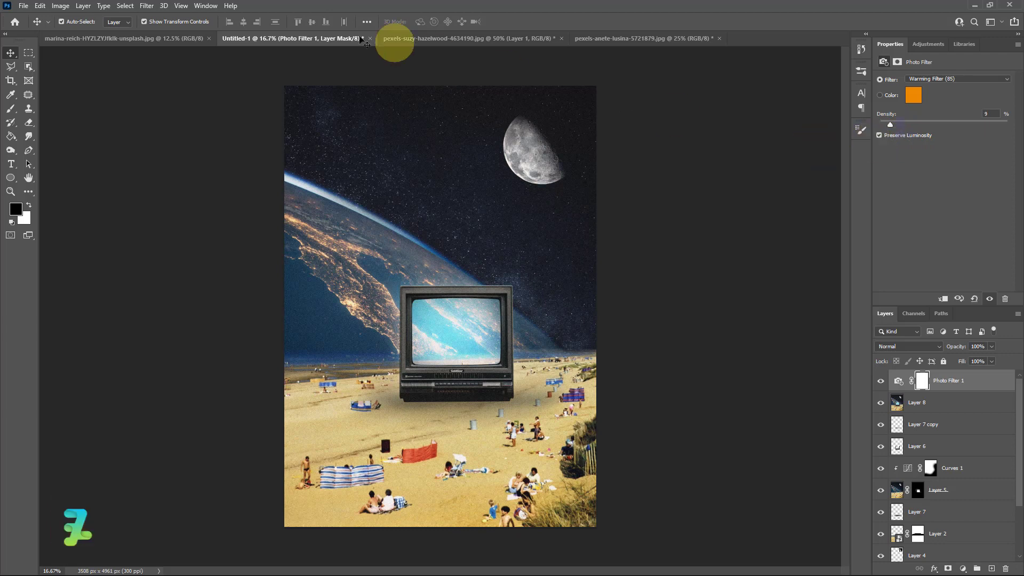
- Copy the wood texture image into Untitled-1, close its document, and position the texture over the poster at about X -33 px, Y -402 px
{"action": "left_click", "coordinate": [134, 39]}
{"action": "right_click", "coordinate": [134, 37]}
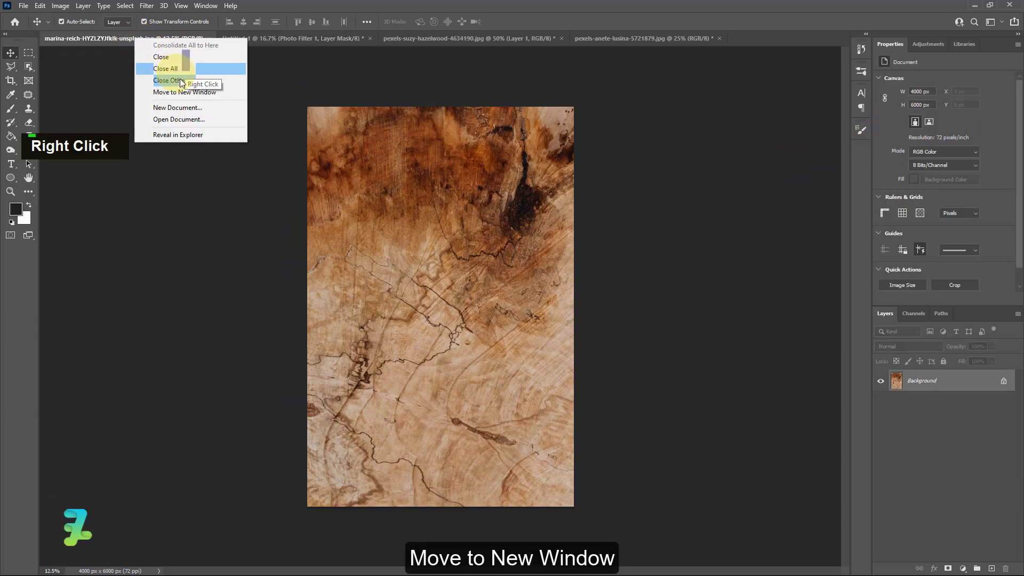
{"action": "left_click", "coordinate": [184, 90]}
{"action": "left_click_drag", "start_coordinate": [163, 114], "coordinate": [175, 147]}
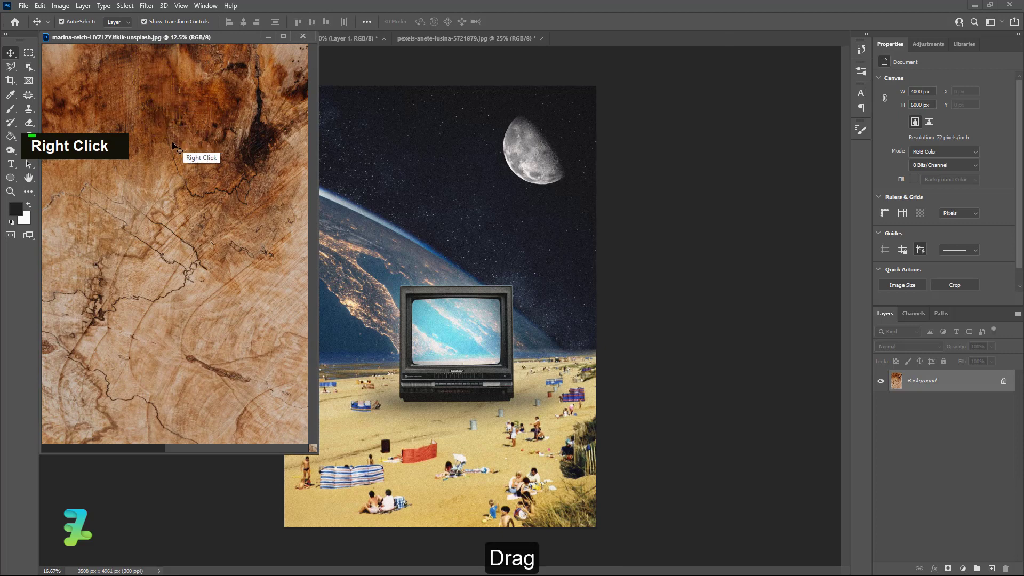
{"action": "left_click_drag", "start_coordinate": [417, 206], "coordinate": [417, 205]}
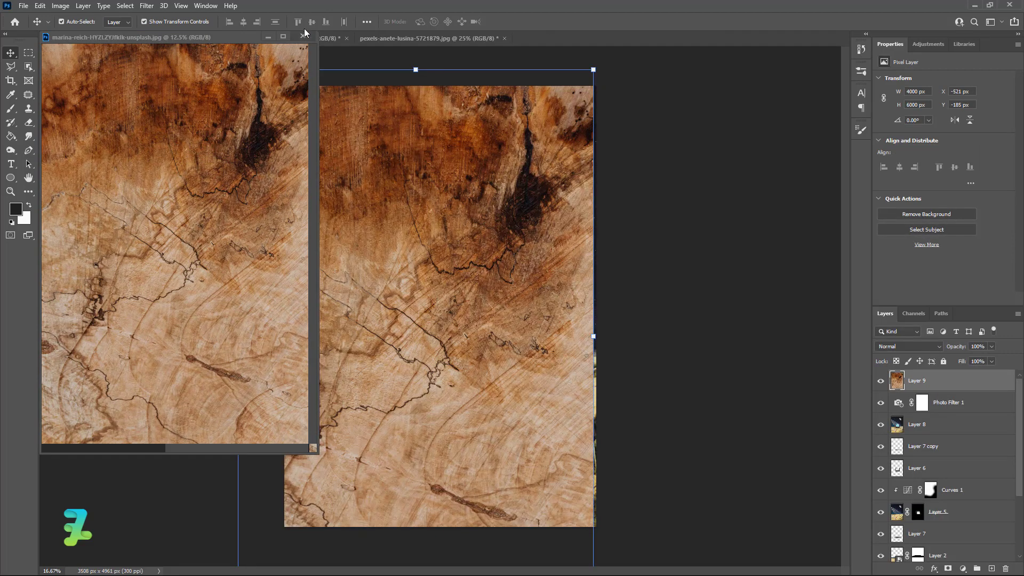
{"action": "left_click", "coordinate": [302, 37]}
{"action": "left_click_drag", "start_coordinate": [456, 319], "coordinate": [500, 298]}
- Set the wood texture layer's blend mode to Overlay and add a layer mask to it
{"action": "left_click", "coordinate": [897, 345]}
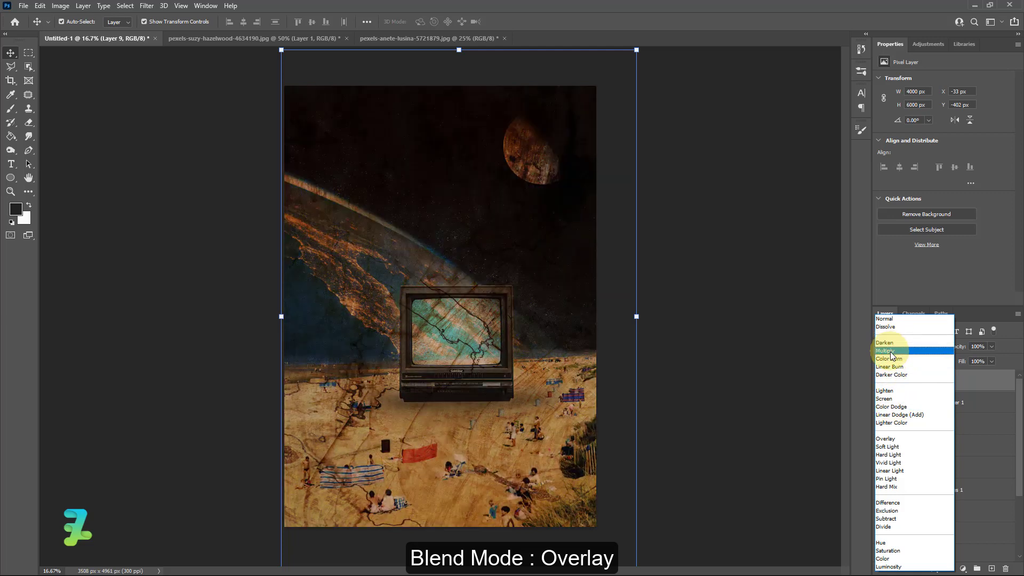
{"action": "left_click", "coordinate": [887, 439]}
{"action": "left_click", "coordinate": [948, 568]}
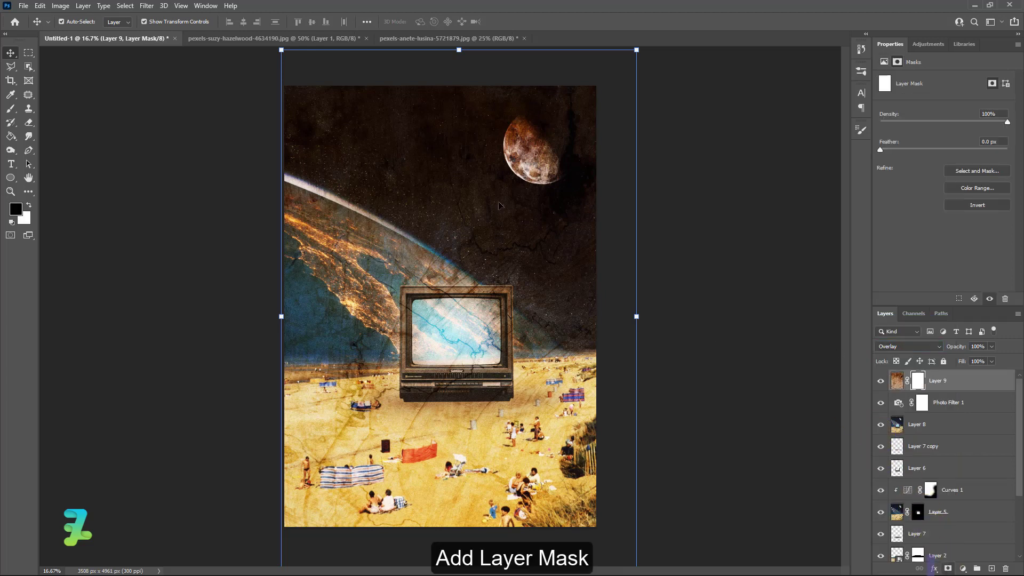
- Take the Brush tool, undo the full-opacity test dabs on the wood texture's mask, and lower the brush opacity to 26%
{"action": "left_click", "coordinate": [10, 109]}
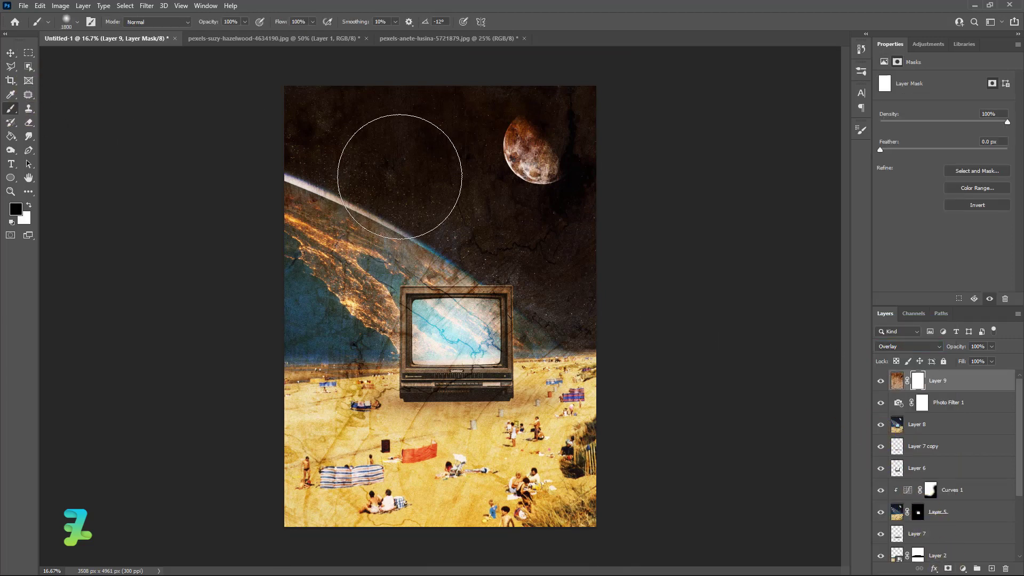
{"action": "double_click", "coordinate": [380, 166]}
{"action": "key", "text": "ctrl+z"}
{"action": "key", "text": "ctrl+z"}
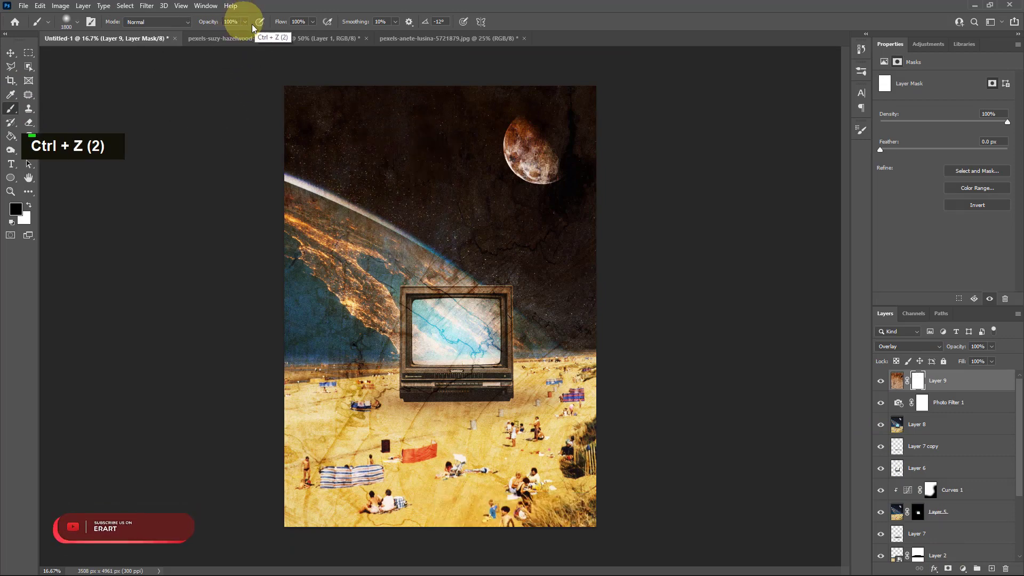
{"action": "left_click", "coordinate": [245, 23]}
{"action": "left_click_drag", "start_coordinate": [245, 33], "coordinate": [202, 40]}
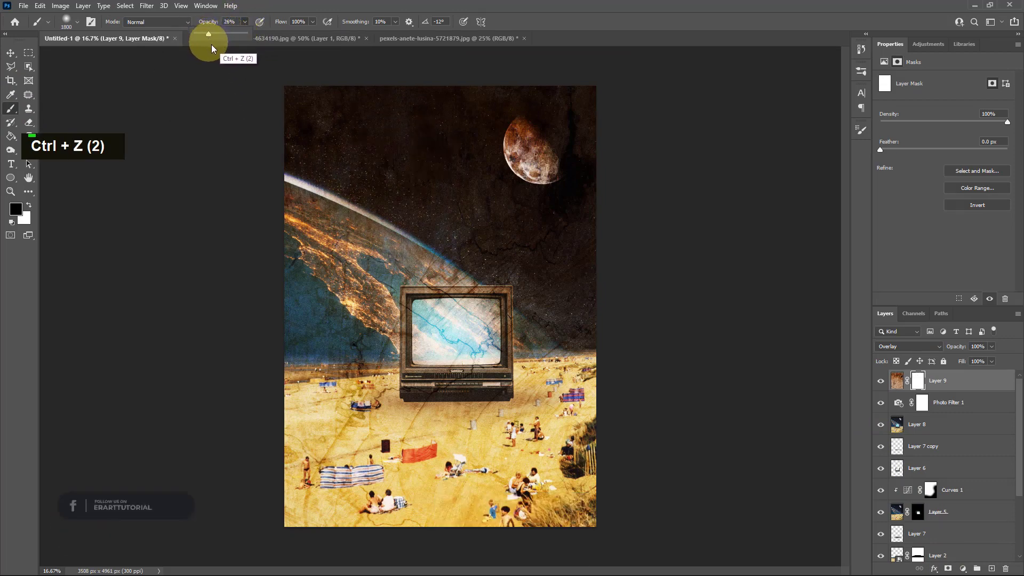
- Paint black on the wood texture's mask over the moon and night sky to fade the texture there
{"action": "double_click", "coordinate": [479, 143]}
{"action": "double_click", "coordinate": [536, 283]}
{"action": "double_click", "coordinate": [565, 182]}
{"action": "double_click", "coordinate": [585, 221]}
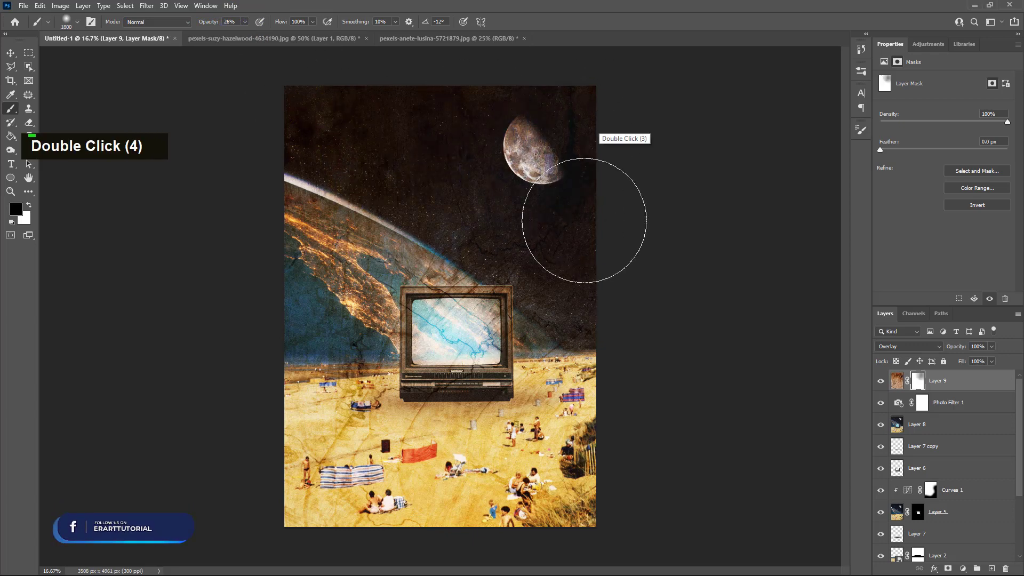
{"action": "double_click", "coordinate": [530, 160]}
{"action": "double_click", "coordinate": [528, 155]}
{"action": "double_click", "coordinate": [400, 152]}
{"action": "left_click", "coordinate": [352, 202]}
{"action": "left_click", "coordinate": [352, 104]}
{"action": "left_click", "coordinate": [421, 213]}
{"action": "left_click", "coordinate": [493, 197]}
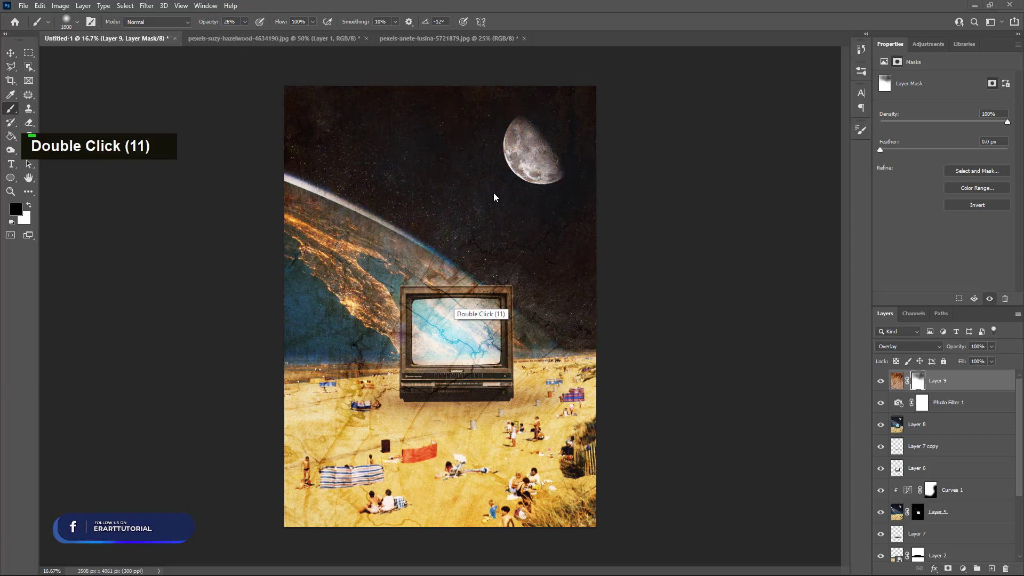
- Fade the wood texture over the TV, the Earth and the sky beside the TV with black dabs on its mask
{"action": "left_click", "coordinate": [481, 250]}
{"action": "left_click", "coordinate": [446, 373]}
{"action": "left_click", "coordinate": [436, 368]}
{"action": "left_click", "coordinate": [427, 299]}
{"action": "left_click", "coordinate": [404, 206]}
{"action": "left_click", "coordinate": [368, 210]}
{"action": "left_click", "coordinate": [333, 210]}
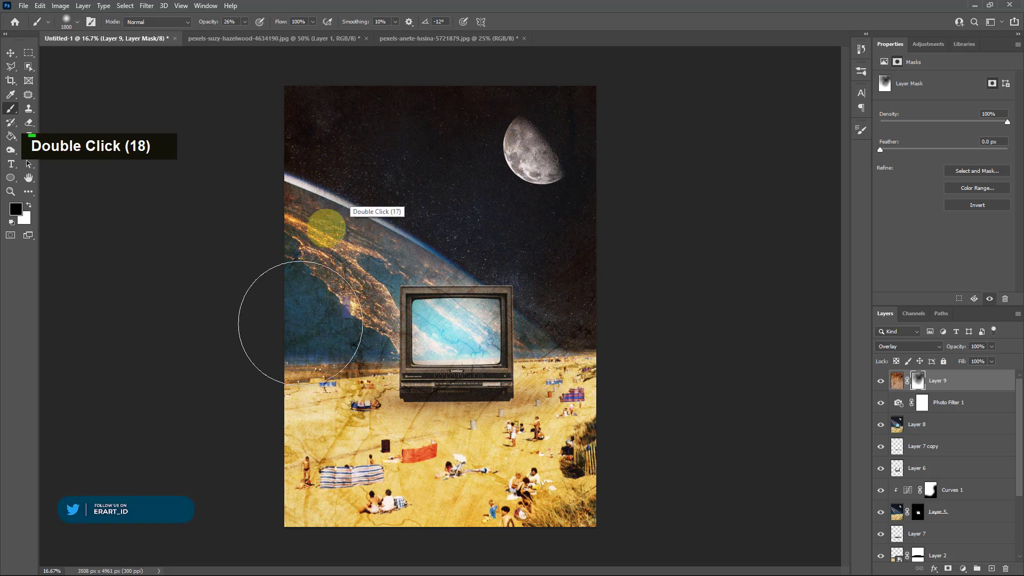
{"action": "left_click", "coordinate": [304, 210]}
{"action": "left_click", "coordinate": [341, 179]}
{"action": "left_click", "coordinate": [421, 267]}
{"action": "left_click", "coordinate": [543, 397]}
{"action": "left_click", "coordinate": [617, 166]}
{"action": "left_click", "coordinate": [634, 298]}
{"action": "left_click", "coordinate": [549, 320]}
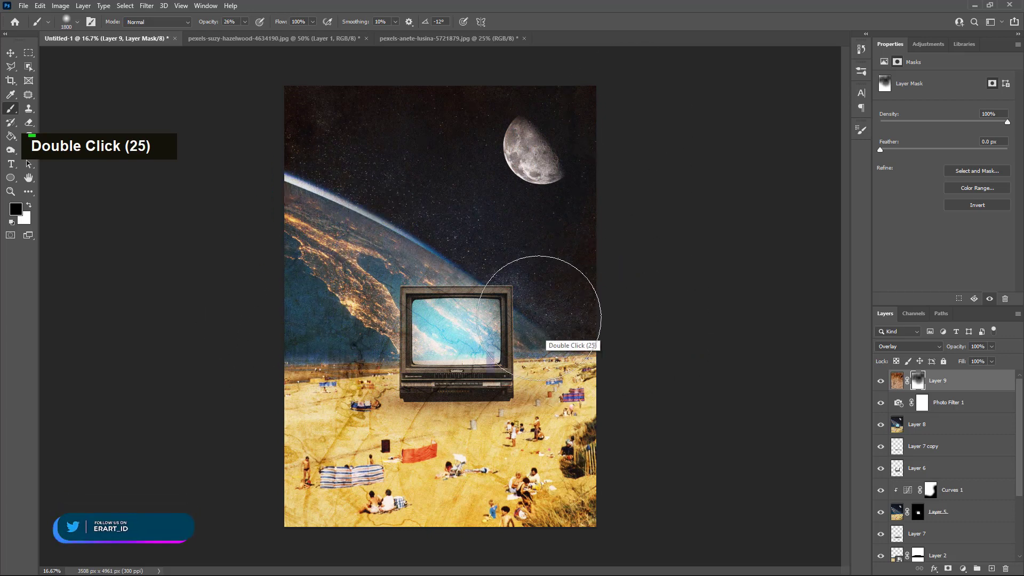
- Soften the wood texture across the beach, horizon and remaining cracked areas with repeated black dabs on its mask
{"action": "left_click", "coordinate": [509, 447]}
{"action": "left_click", "coordinate": [437, 427]}
{"action": "left_click", "coordinate": [403, 416]}
{"action": "left_click", "coordinate": [319, 341]}
{"action": "left_click", "coordinate": [315, 341]}
{"action": "left_click", "coordinate": [368, 395]}
{"action": "left_click", "coordinate": [373, 351]}
{"action": "left_click", "coordinate": [328, 346]}
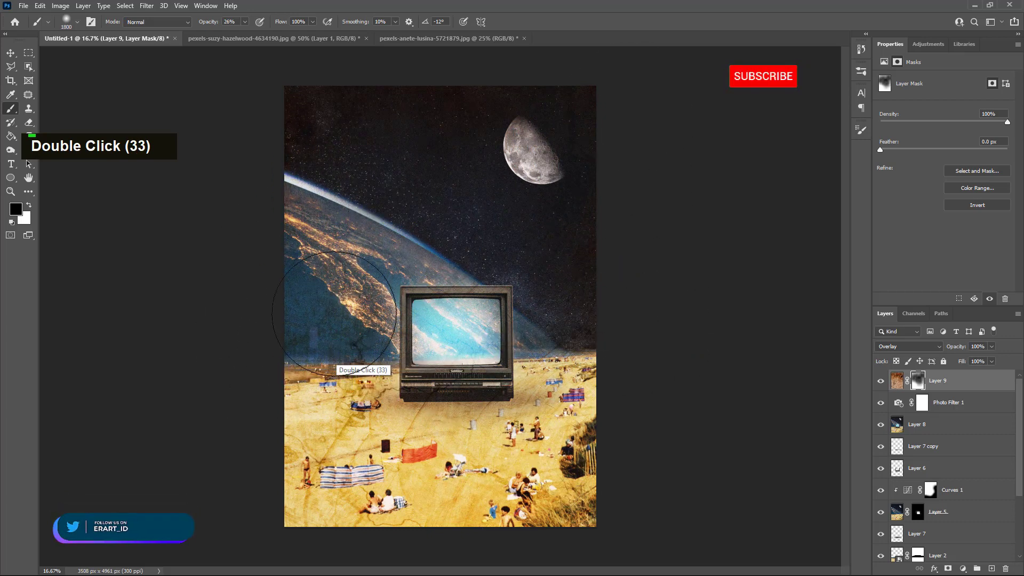
{"action": "left_click", "coordinate": [330, 320]}
{"action": "left_click", "coordinate": [298, 362]}
{"action": "left_click", "coordinate": [342, 373]}
{"action": "left_click", "coordinate": [445, 373]}
{"action": "left_click", "coordinate": [345, 392]}
{"action": "left_click", "coordinate": [413, 457]}
{"action": "left_click", "coordinate": [501, 463]}
{"action": "left_click", "coordinate": [504, 464]}
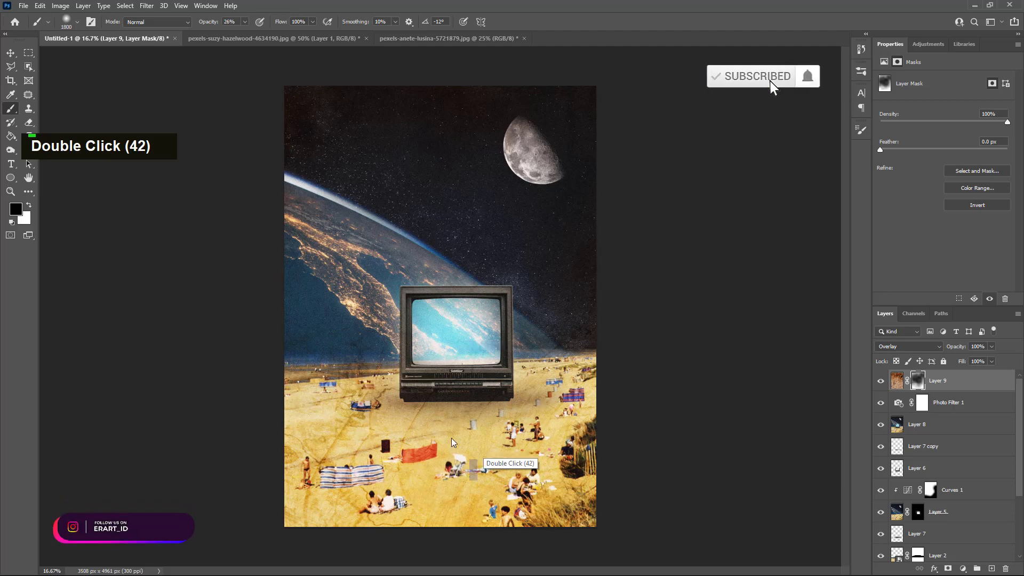
{"action": "left_click", "coordinate": [470, 463]}
{"action": "left_click", "coordinate": [347, 384]}
{"action": "left_click", "coordinate": [326, 447]}
{"action": "left_click", "coordinate": [366, 488]}
{"action": "left_click", "coordinate": [301, 360]}
{"action": "left_click", "coordinate": [452, 488]}
{"action": "left_click", "coordinate": [361, 524]}
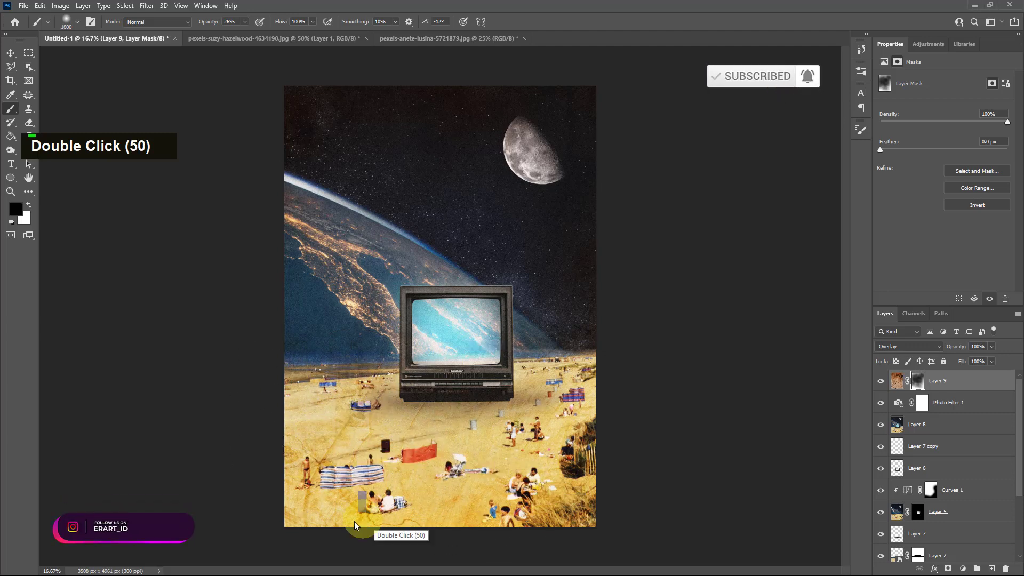
{"action": "left_click", "coordinate": [317, 476]}
{"action": "left_click", "coordinate": [518, 444]}
{"action": "left_click", "coordinate": [639, 446]}
{"action": "left_click", "coordinate": [349, 410]}
{"action": "left_click", "coordinate": [557, 336]}
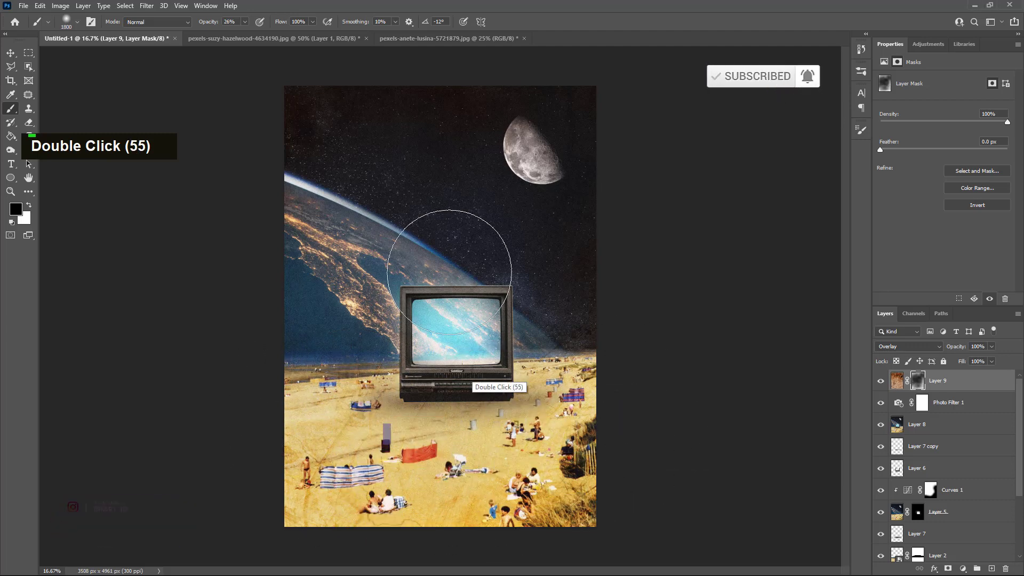
{"action": "left_click", "coordinate": [557, 322]}
{"action": "left_click", "coordinate": [418, 250]}
{"action": "left_click", "coordinate": [309, 358]}
{"action": "left_click", "coordinate": [321, 407]}
{"action": "left_click", "coordinate": [363, 356]}
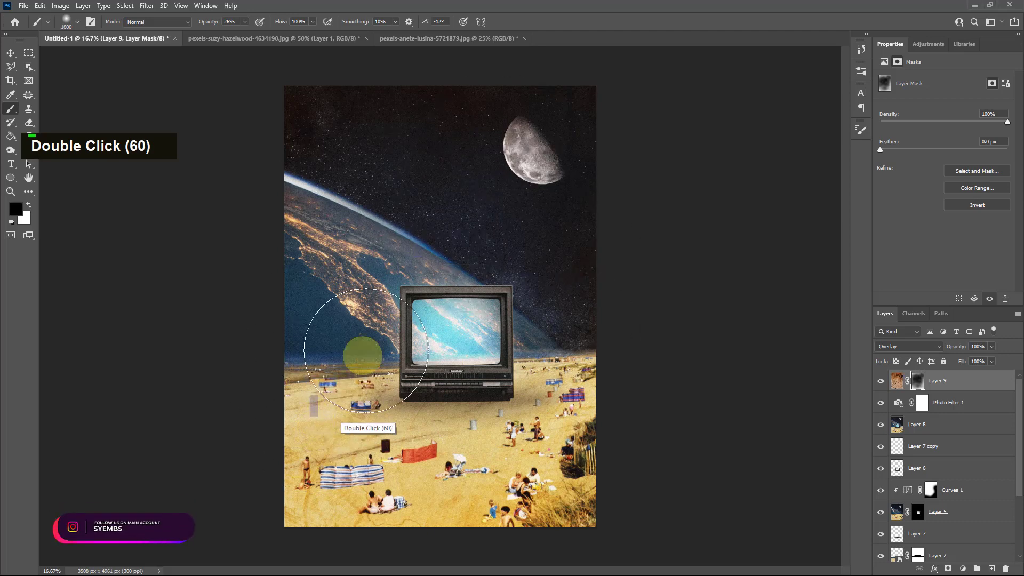
{"action": "left_click", "coordinate": [353, 394]}
{"action": "left_click", "coordinate": [424, 376]}
{"action": "left_click", "coordinate": [580, 328]}
{"action": "left_click", "coordinate": [400, 427]}
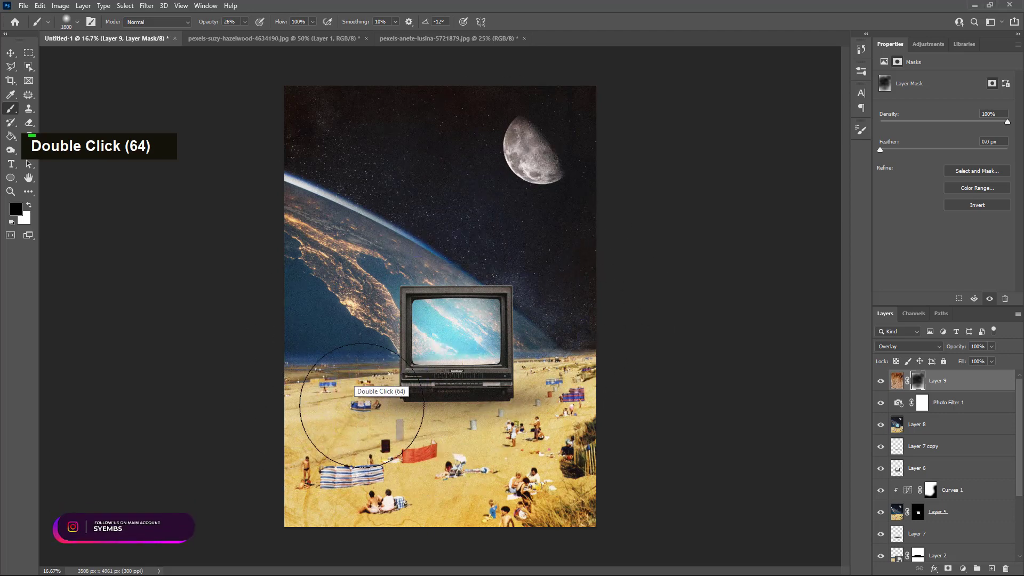
{"action": "left_click", "coordinate": [344, 427]}
{"action": "left_click", "coordinate": [346, 464]}
{"action": "left_click", "coordinate": [386, 442]}
{"action": "left_click", "coordinate": [366, 355]}
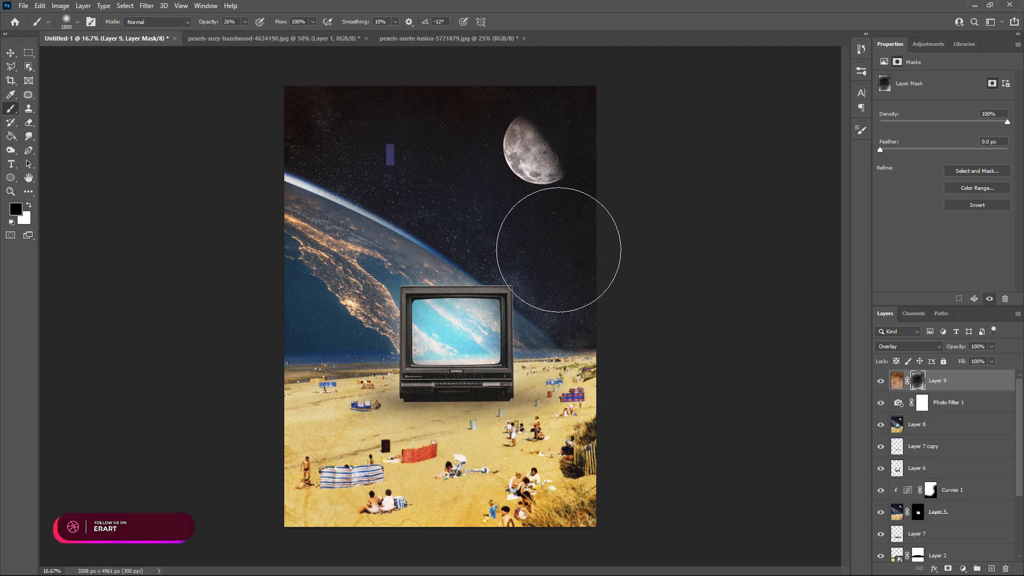
{"action": "left_click", "coordinate": [561, 252]}
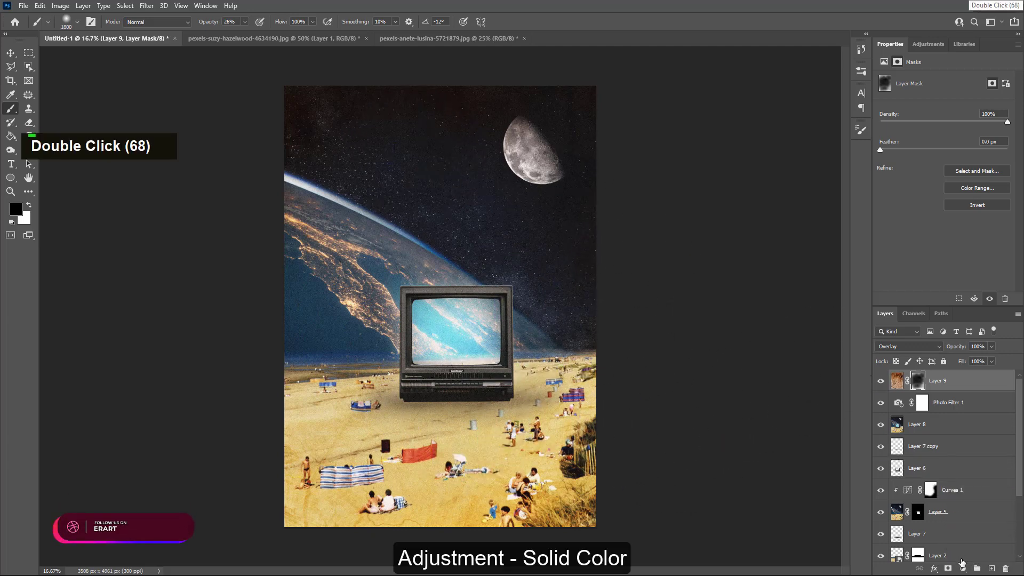
- Add a Solid Color fill layer above the wood texture with the orange colour #df823d
{"action": "left_click_drag", "start_coordinate": [963, 568], "coordinate": [977, 377]}
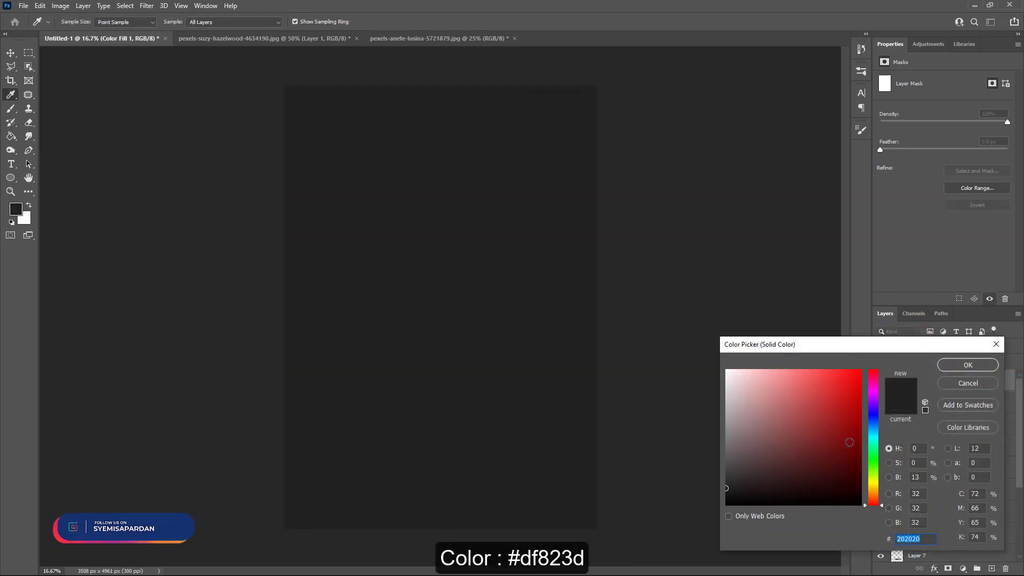
{"action": "mouse_move", "coordinate": [876, 504]}
{"action": "left_mouse_down"}
{"action": "mouse_move", "coordinate": [879, 490]}
{"action": "mouse_move", "coordinate": [881, 502]}
{"action": "left_mouse_up"}
{"action": "left_click", "coordinate": [826, 412]}
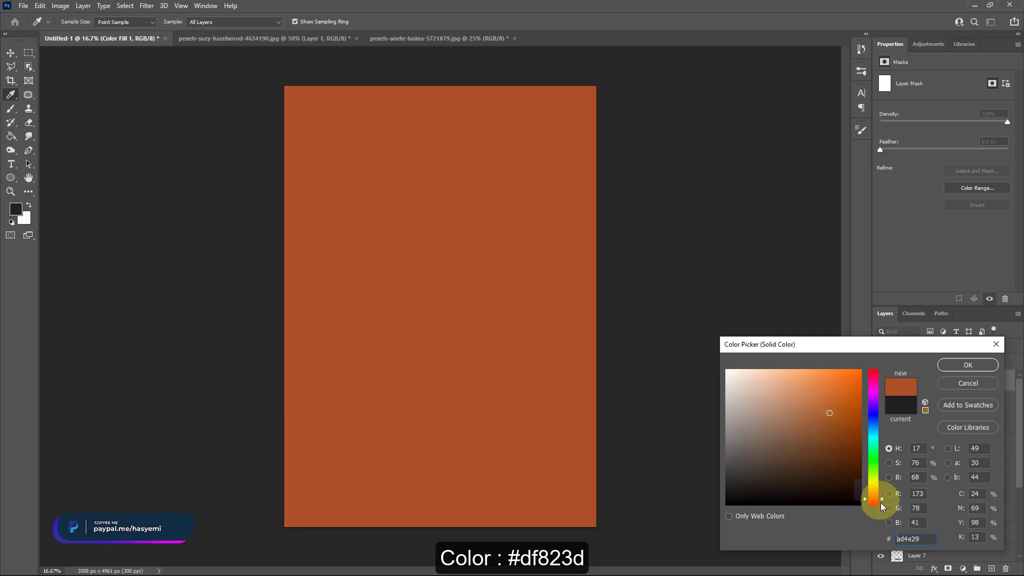
{"action": "left_click_drag", "start_coordinate": [841, 418], "coordinate": [831, 381]}
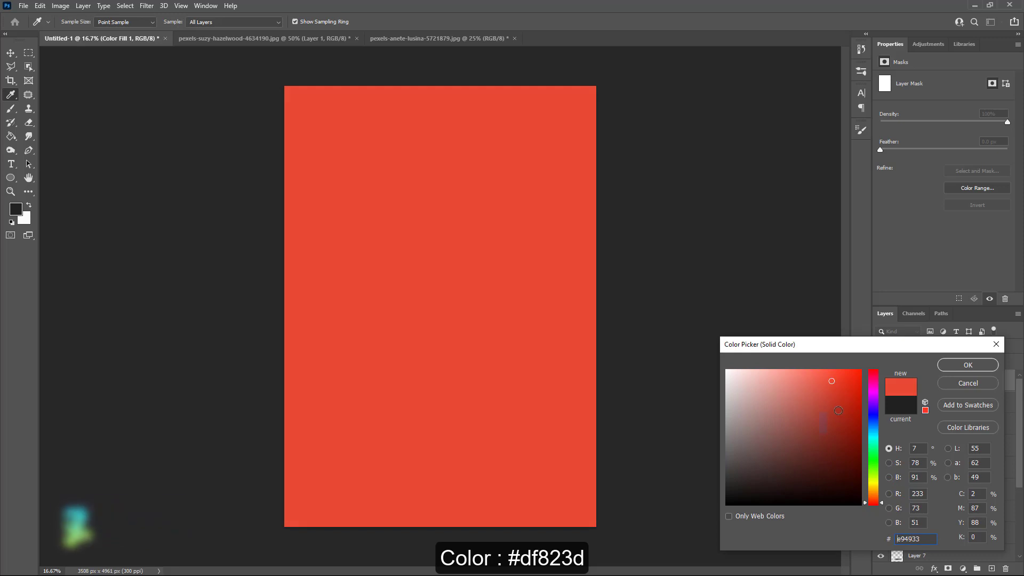
{"action": "left_click", "coordinate": [824, 386]}
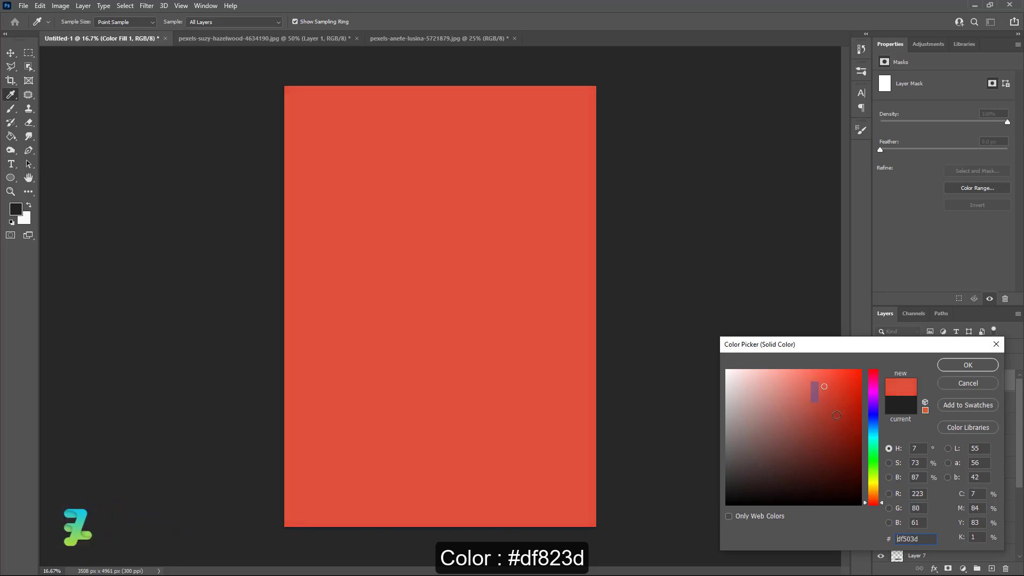
{"action": "mouse_move", "coordinate": [872, 493]}
{"action": "left_mouse_down"}
{"action": "mouse_move", "coordinate": [868, 500]}
{"action": "mouse_move", "coordinate": [878, 495]}
{"action": "left_mouse_up"}
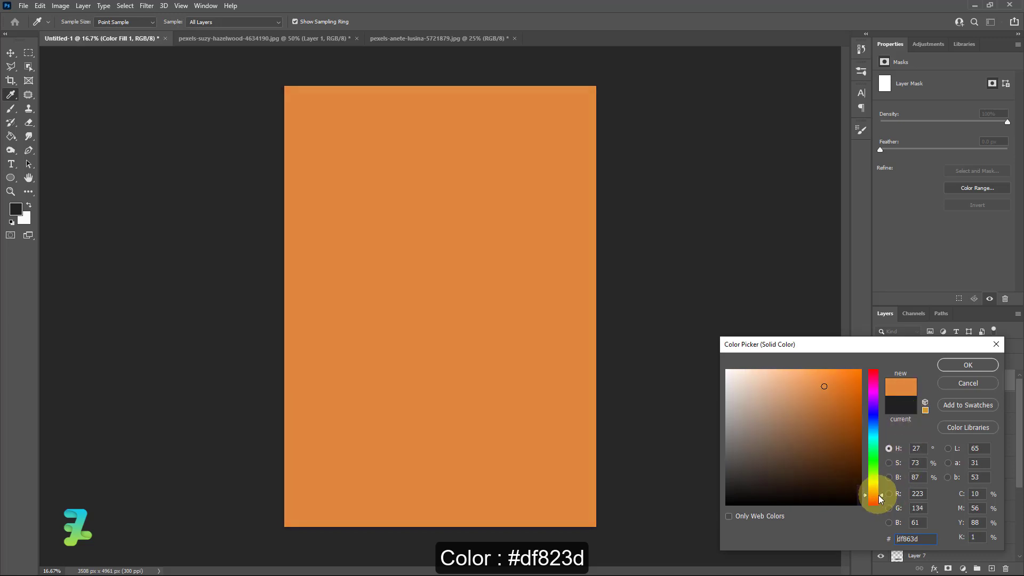
{"action": "left_click", "coordinate": [962, 365]}
- Set the colour fill layer's blend mode to Soft Light and its opacity to 30%
{"action": "left_click", "coordinate": [912, 346]}
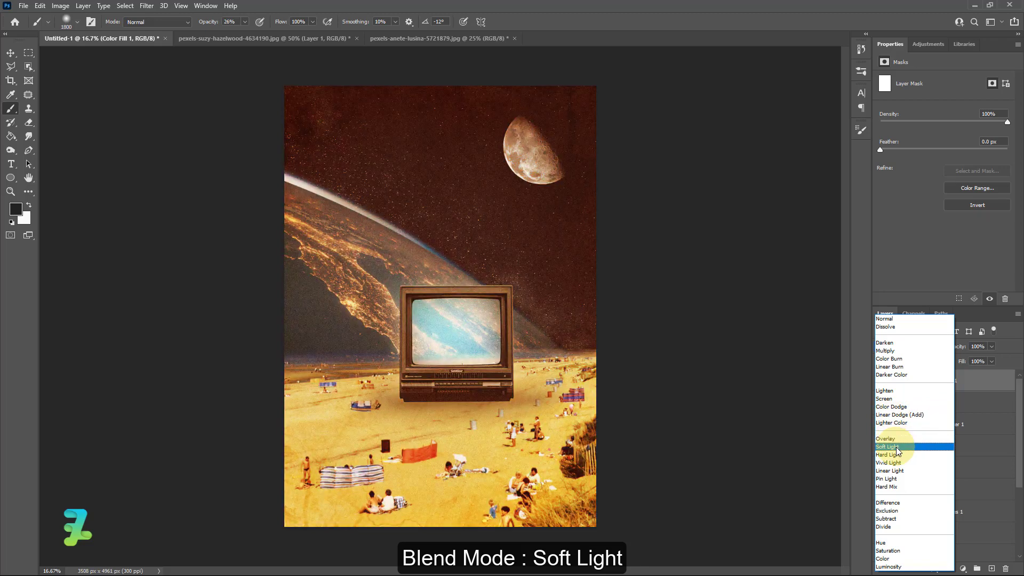
{"action": "left_click", "coordinate": [894, 447]}
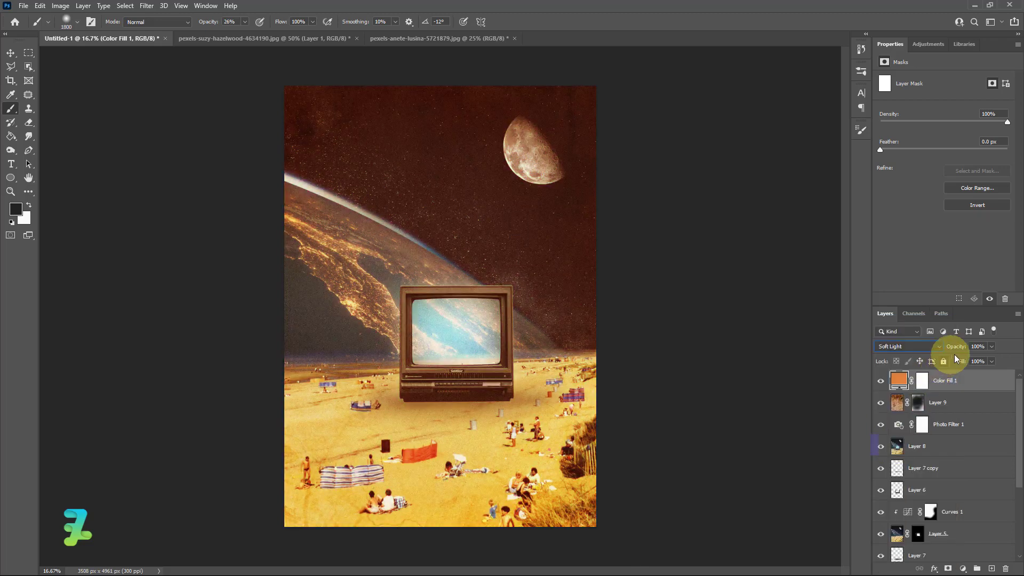
{"action": "left_click", "coordinate": [990, 346]}
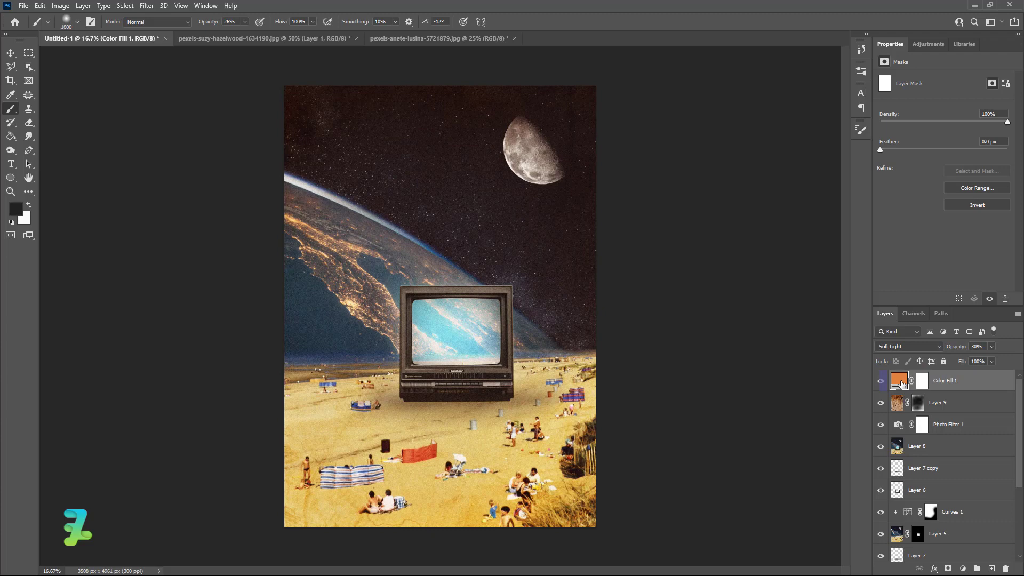
- Change the Solid Color fill layer's colour to the light salmon #f7b09a
{"action": "double_click", "coordinate": [901, 382]}
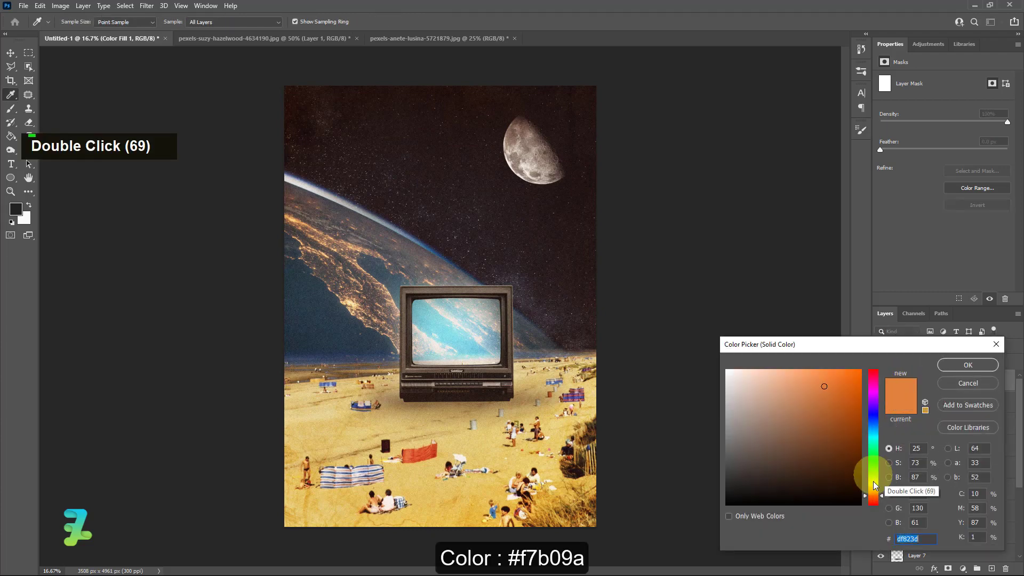
{"action": "left_click", "coordinate": [873, 396]}
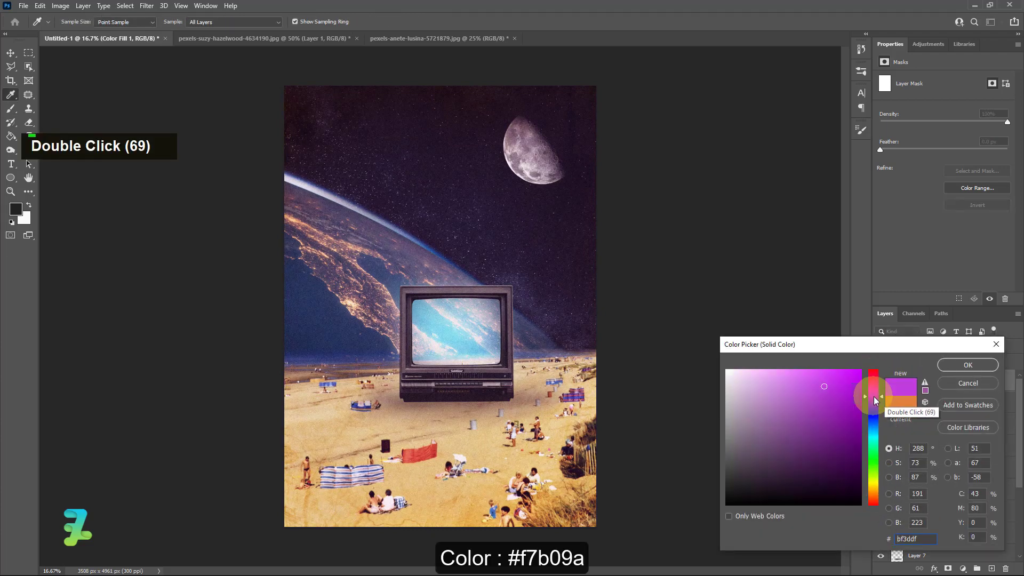
{"action": "left_click_drag", "start_coordinate": [874, 396], "coordinate": [878, 357]}
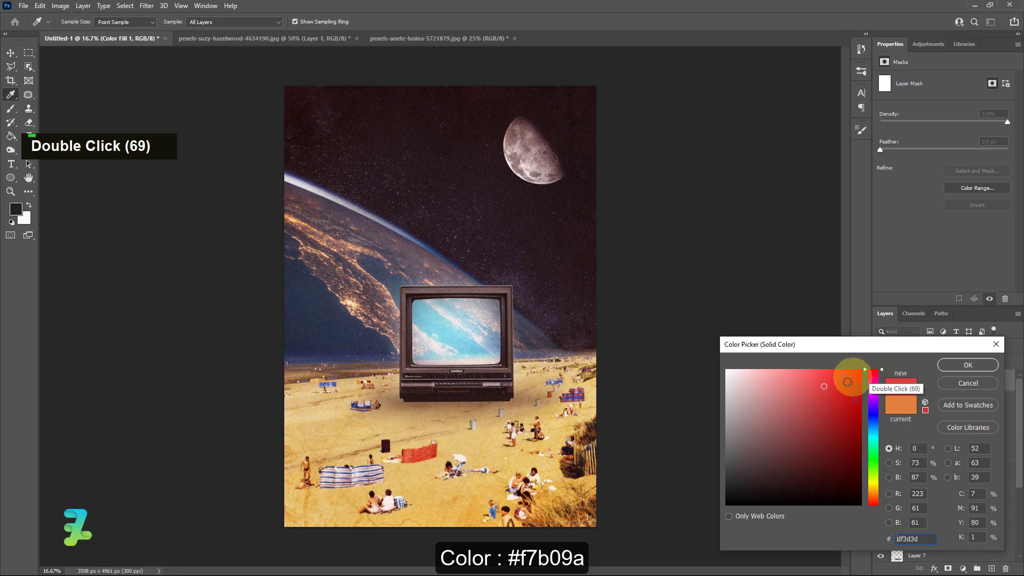
{"action": "mouse_move", "coordinate": [837, 393]}
{"action": "left_mouse_down"}
{"action": "mouse_move", "coordinate": [841, 360]}
{"action": "mouse_move", "coordinate": [752, 376]}
{"action": "mouse_move", "coordinate": [790, 420]}
{"action": "mouse_move", "coordinate": [793, 378]}
{"action": "mouse_move", "coordinate": [762, 375]}
{"action": "left_mouse_up"}
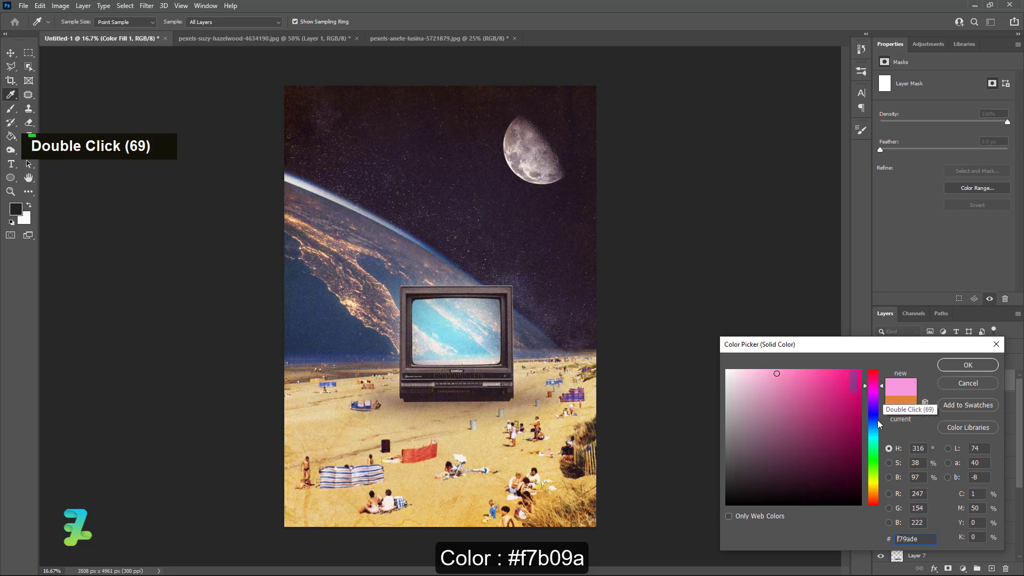
{"action": "left_click_drag", "start_coordinate": [877, 420], "coordinate": [876, 500]}
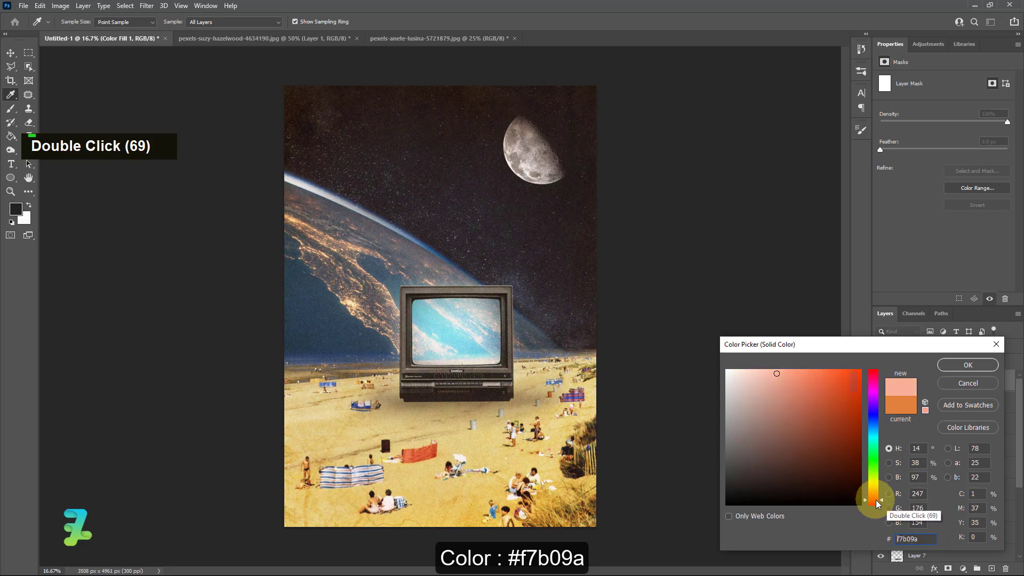
{"action": "double_click", "coordinate": [963, 365]}
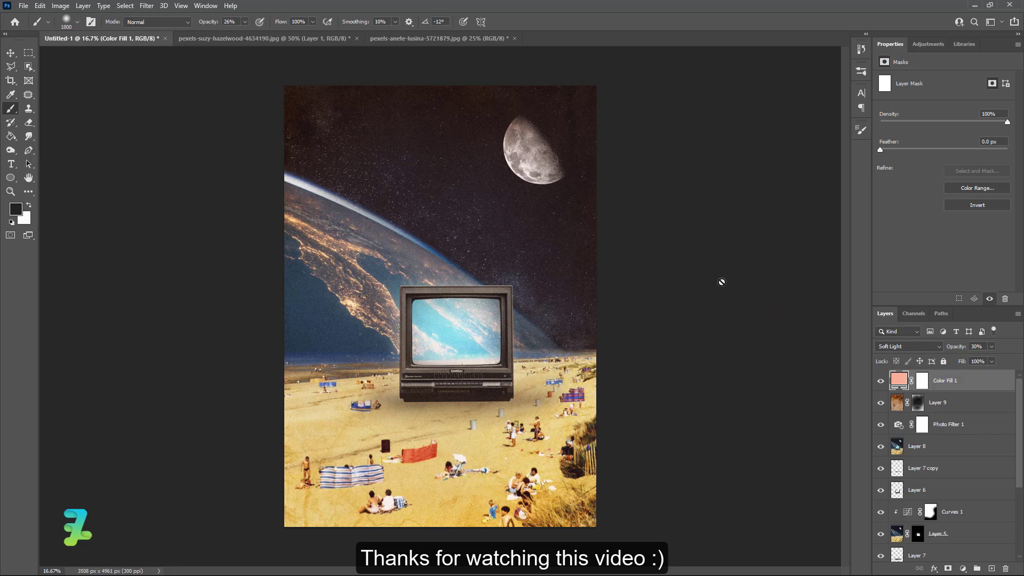